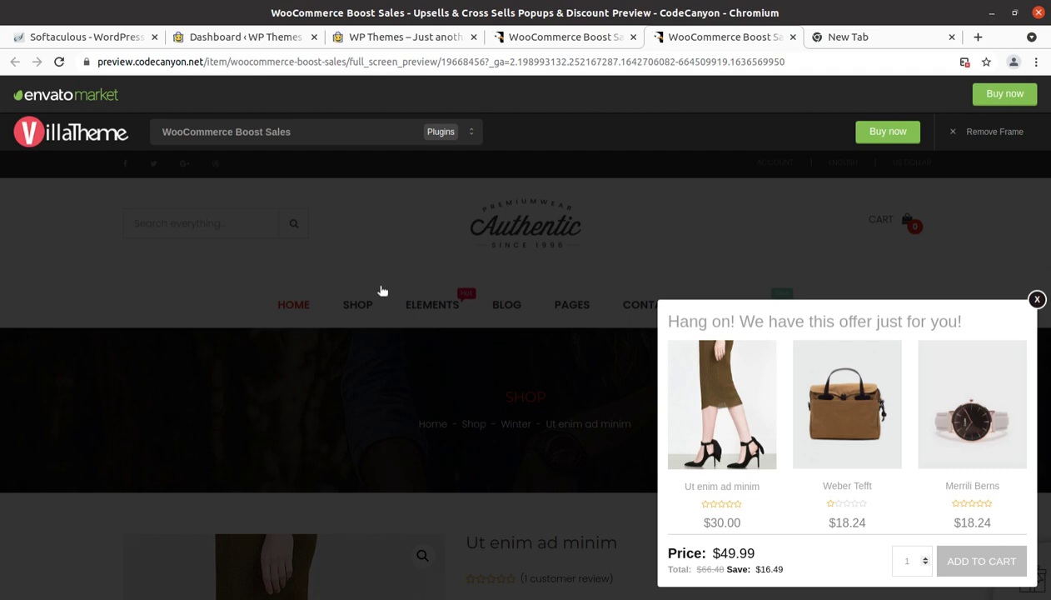
Switch to the WP Themes store site and look over its homepage, including the Best Sellers section.
click(367, 125)
click(473, 132)
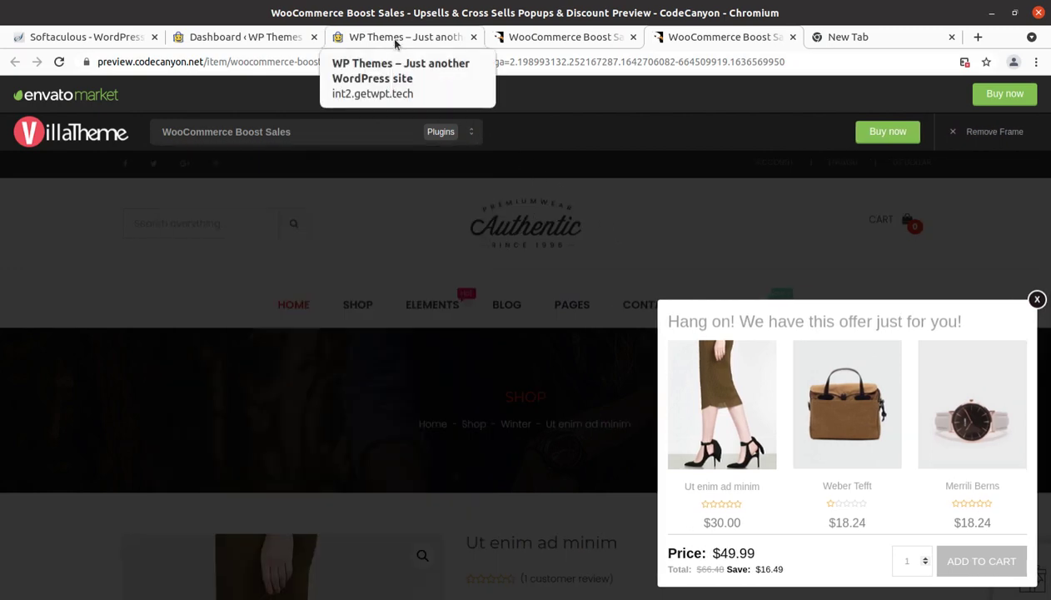
mouse_move(429, 223)
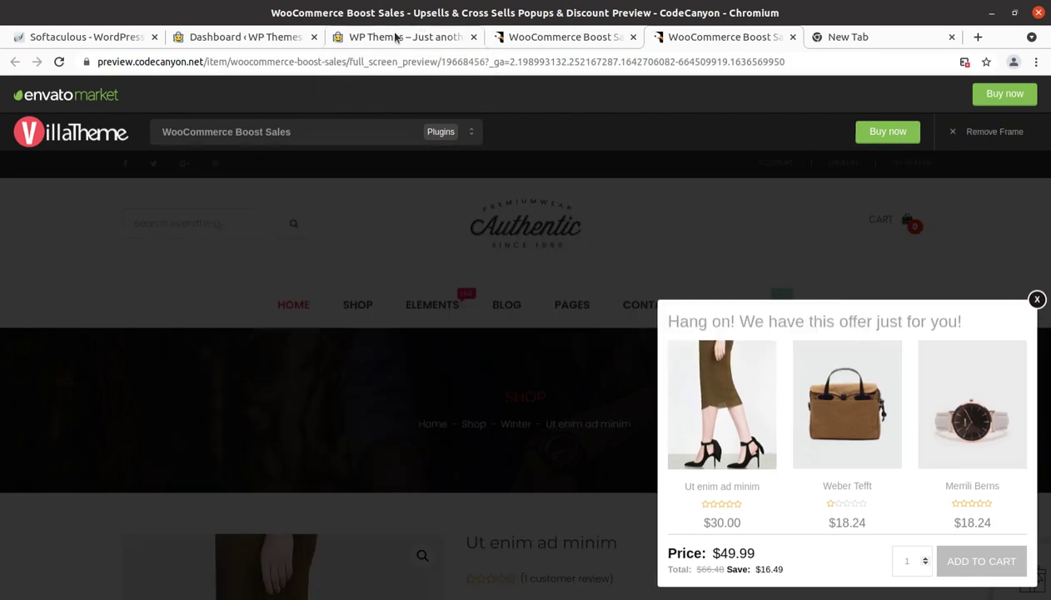
click(391, 37)
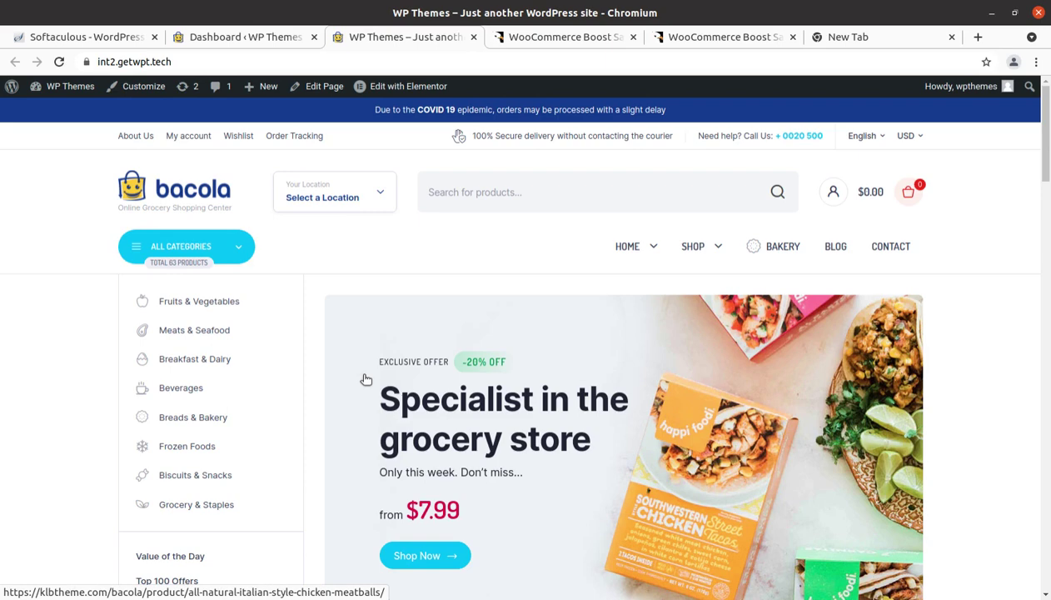
scroll(399, 352, down, 5)
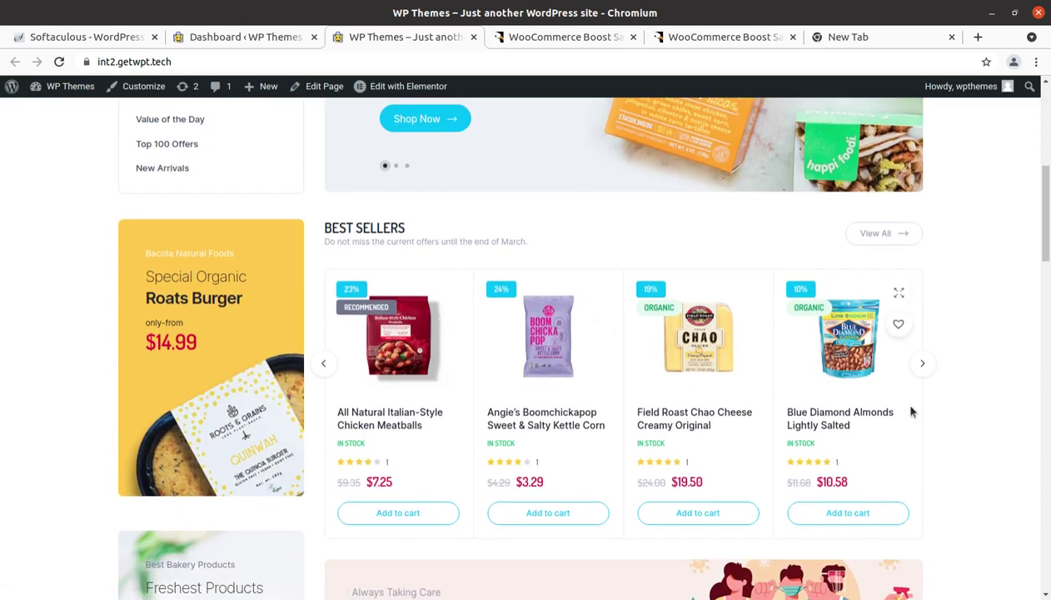
scroll(963, 406, up, 5)
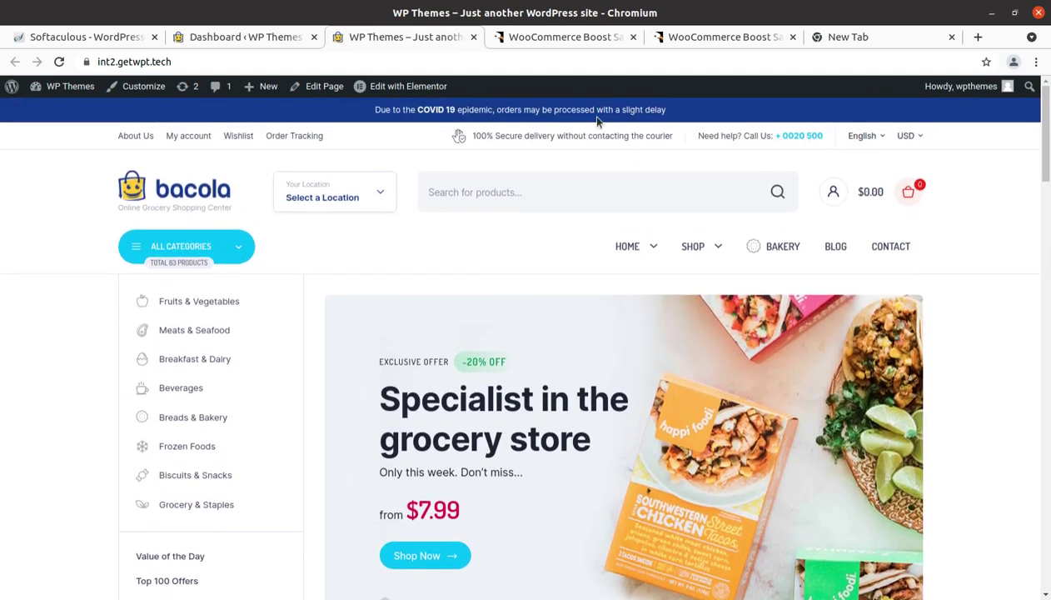
Go to the CodeCanyon item page for WooCommerce Boost Sales and highlight the plugin's name in the title.
click(527, 39)
scroll(403, 374, up, 3)
scroll(403, 375, up, 3)
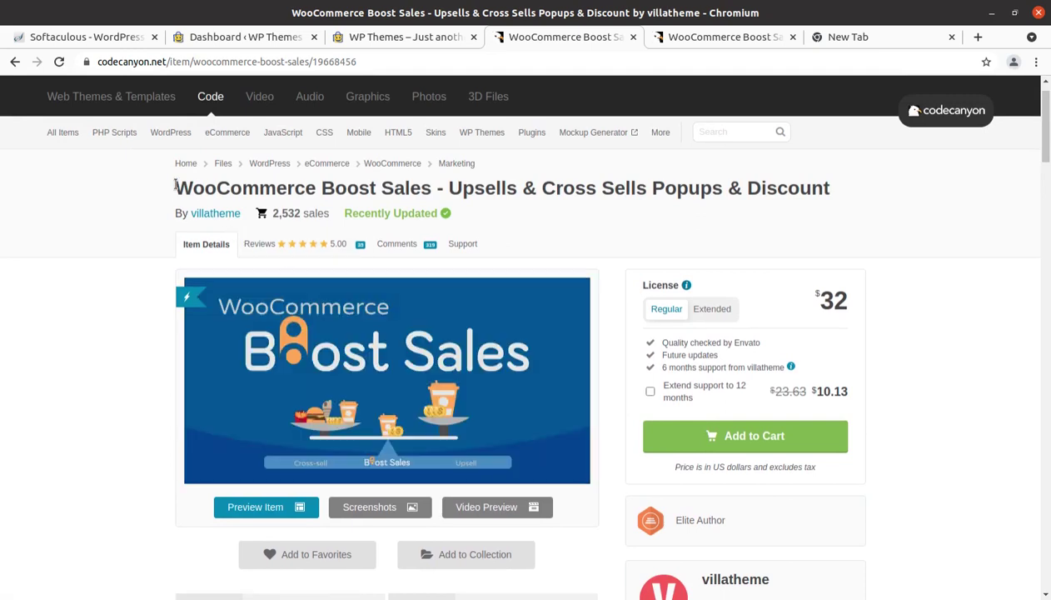
drag(175, 185, 432, 196)
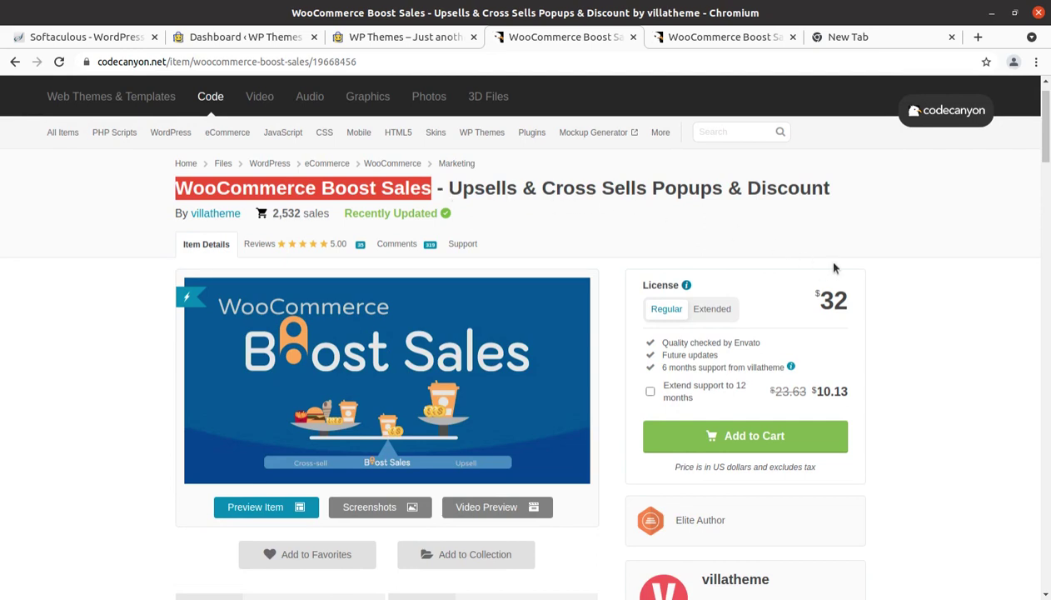
Review the plugin's item description and author details, and highlight the Elite Author label.
scroll(824, 271, down, 5)
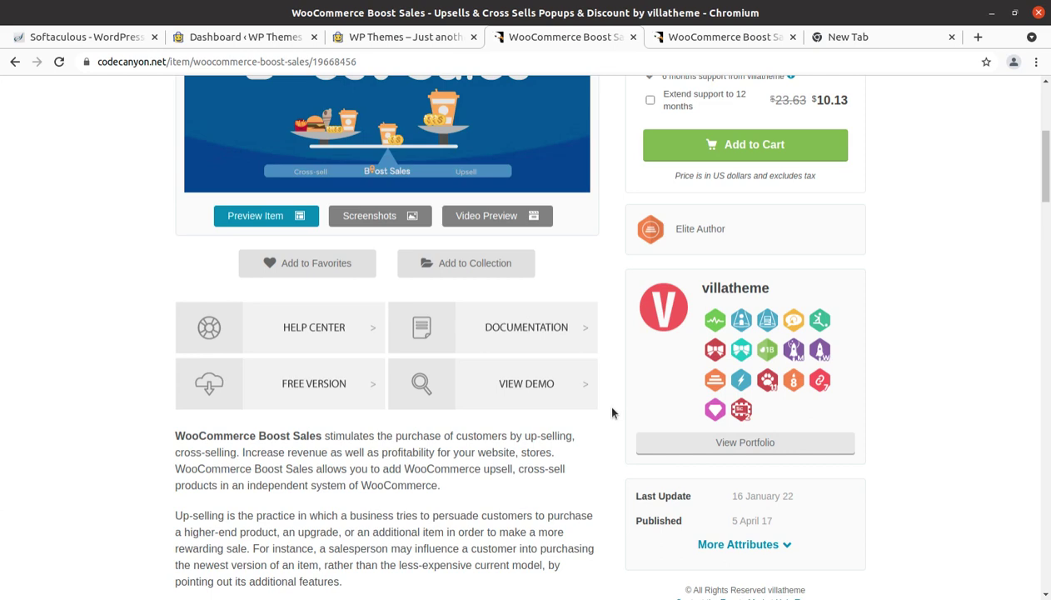
scroll(611, 412, down, 2)
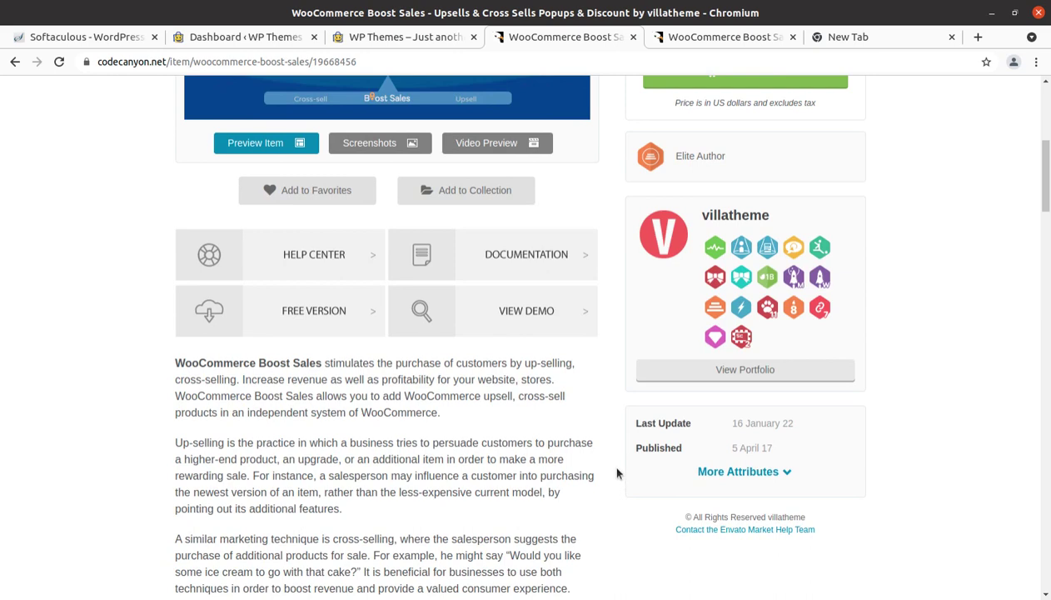
scroll(617, 472, down, 2)
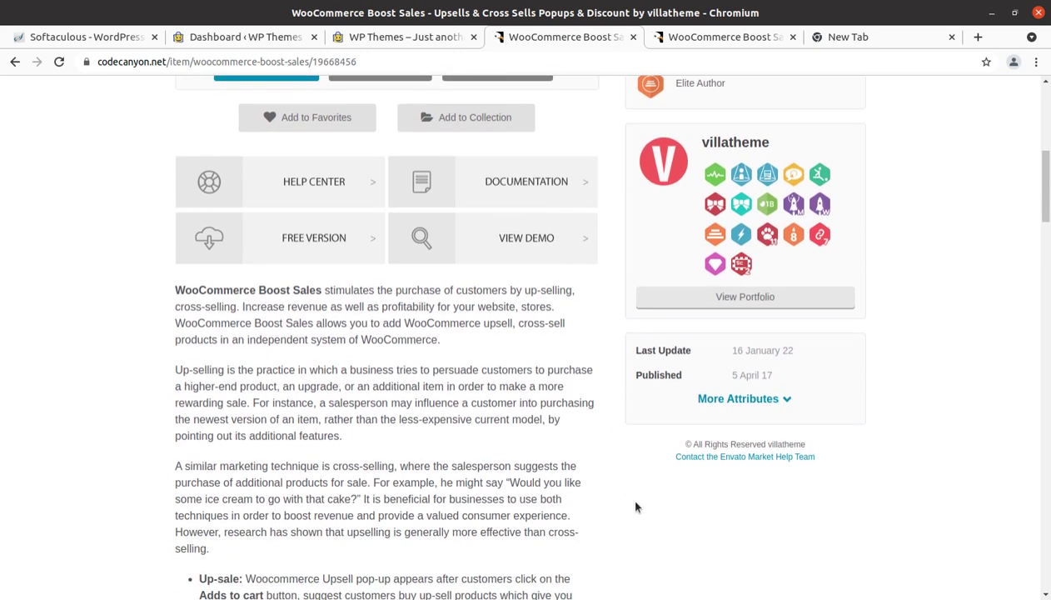
scroll(636, 506, down, 2)
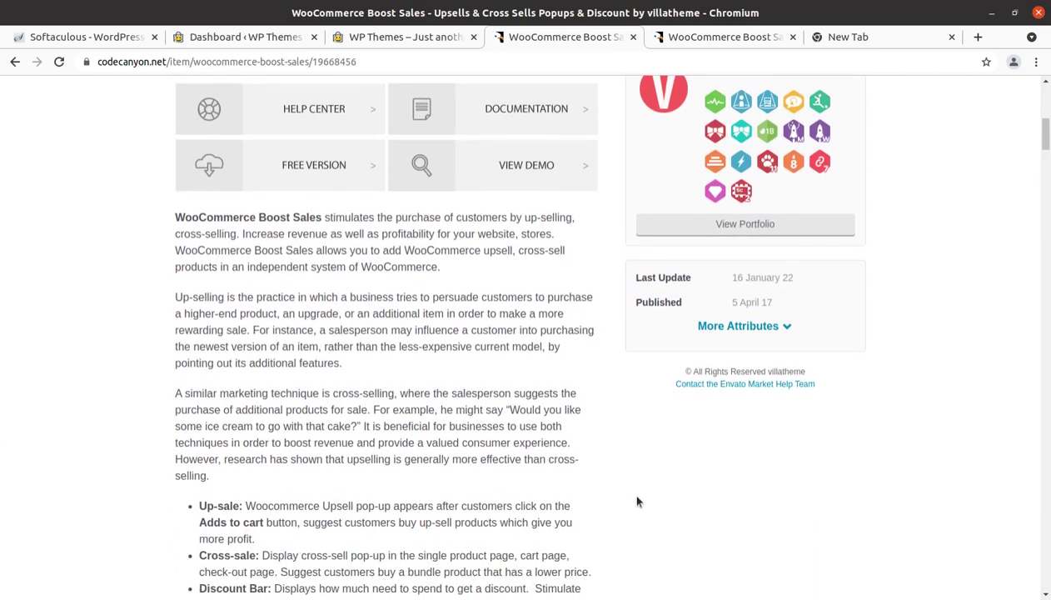
scroll(636, 501, up, 10)
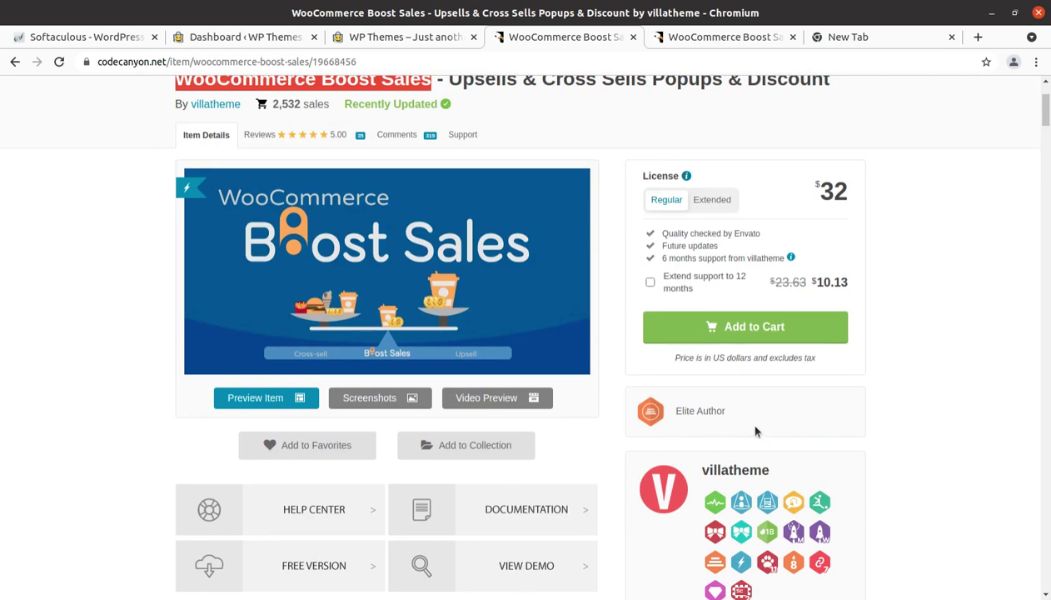
scroll(754, 430, down, 1)
drag(753, 388, 671, 376)
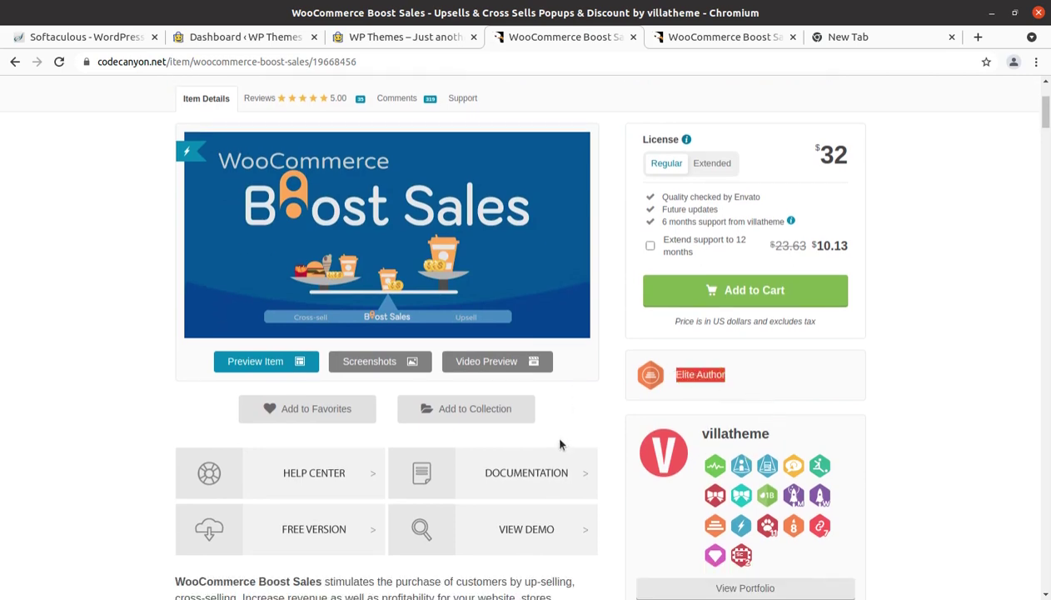
scroll(505, 313, up, 3)
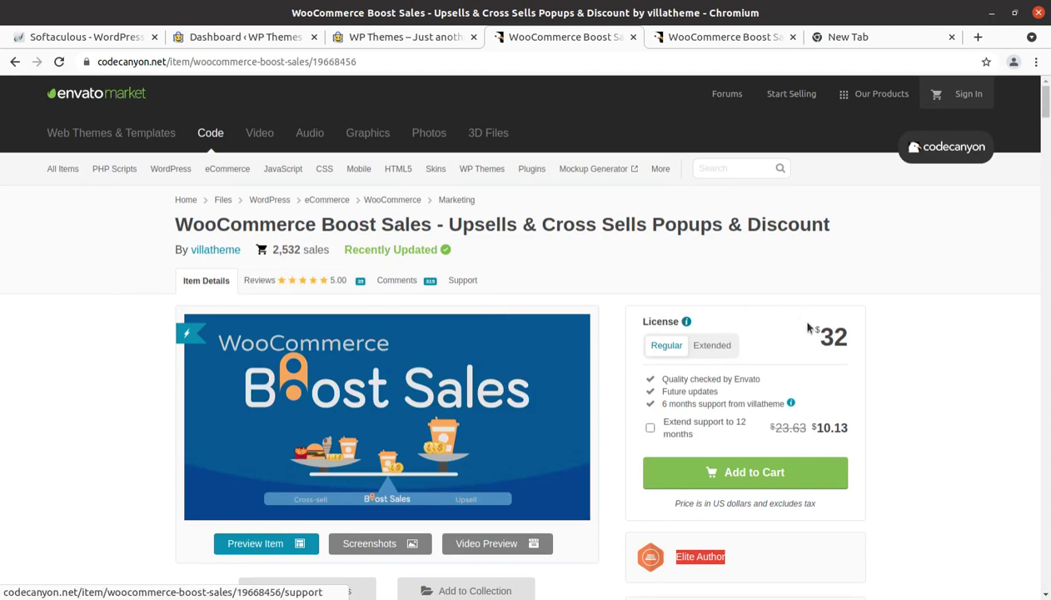
Read the item description's explanation of up-selling and cross-selling and its Up-sale, Cross-sale and Discount Bar features.
scroll(673, 408, down, 6)
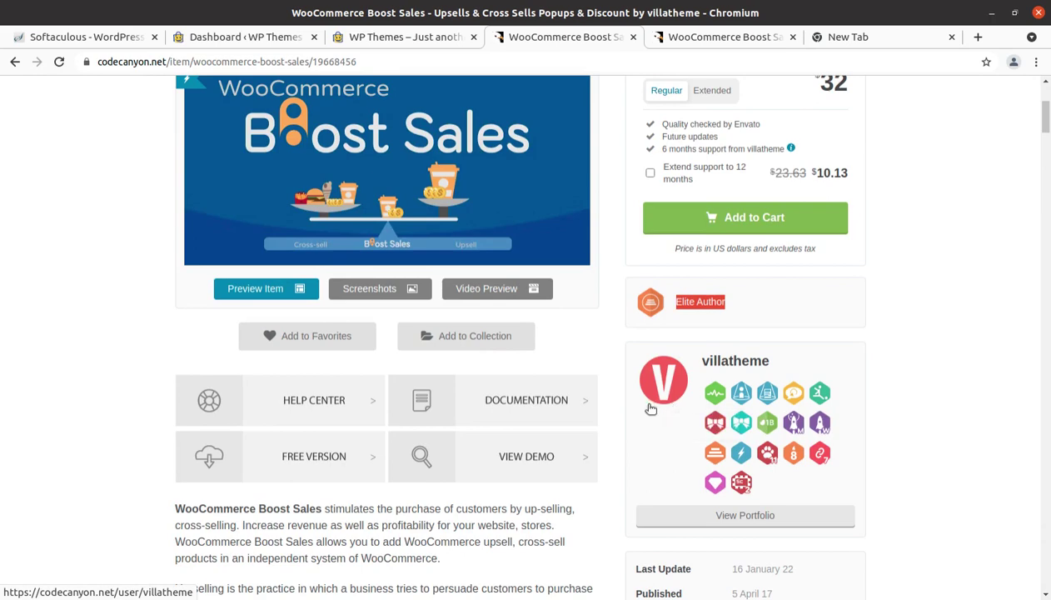
scroll(673, 409, down, 8)
scroll(618, 430, down, 7)
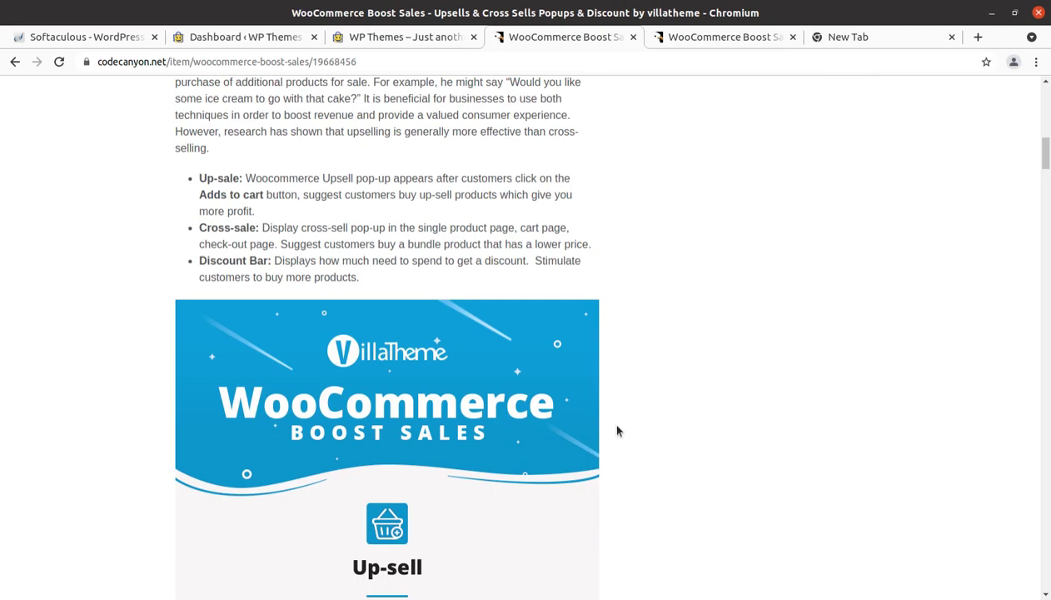
scroll(617, 430, down, 7)
scroll(618, 431, up, 10)
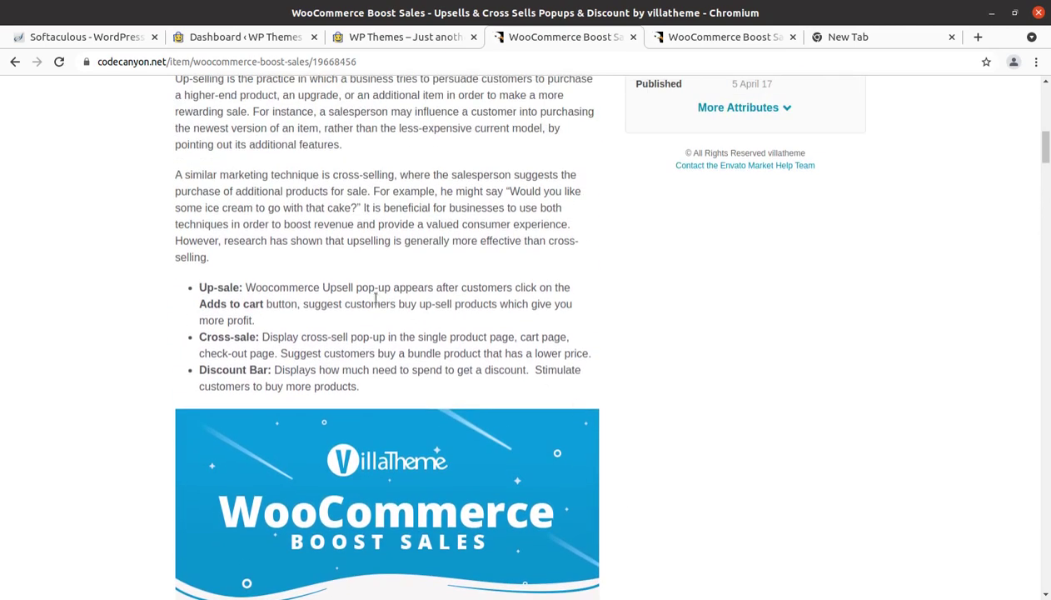
scroll(376, 300, up, 4)
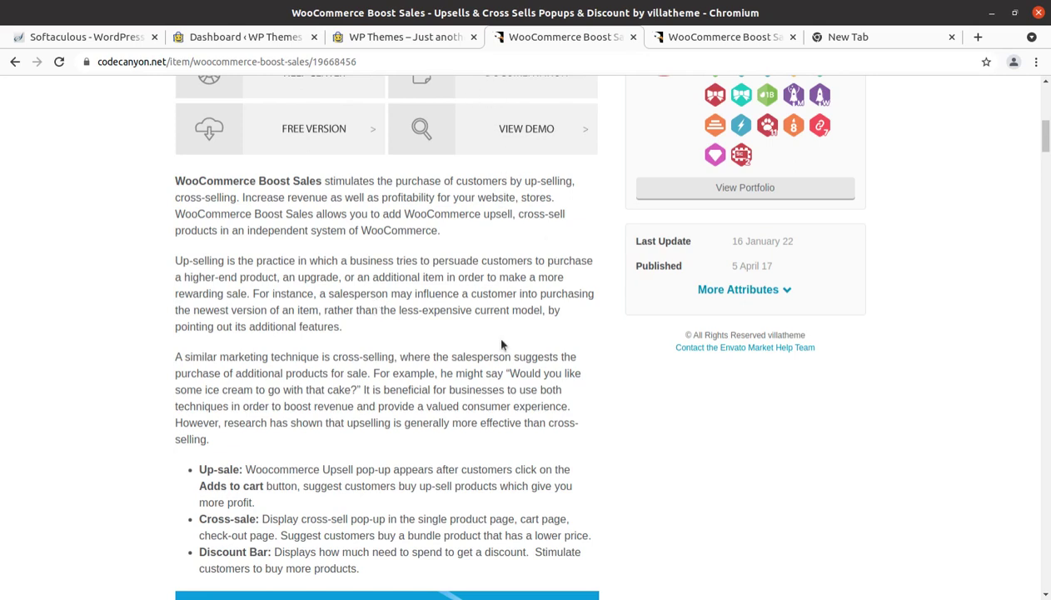
scroll(495, 333, up, 5)
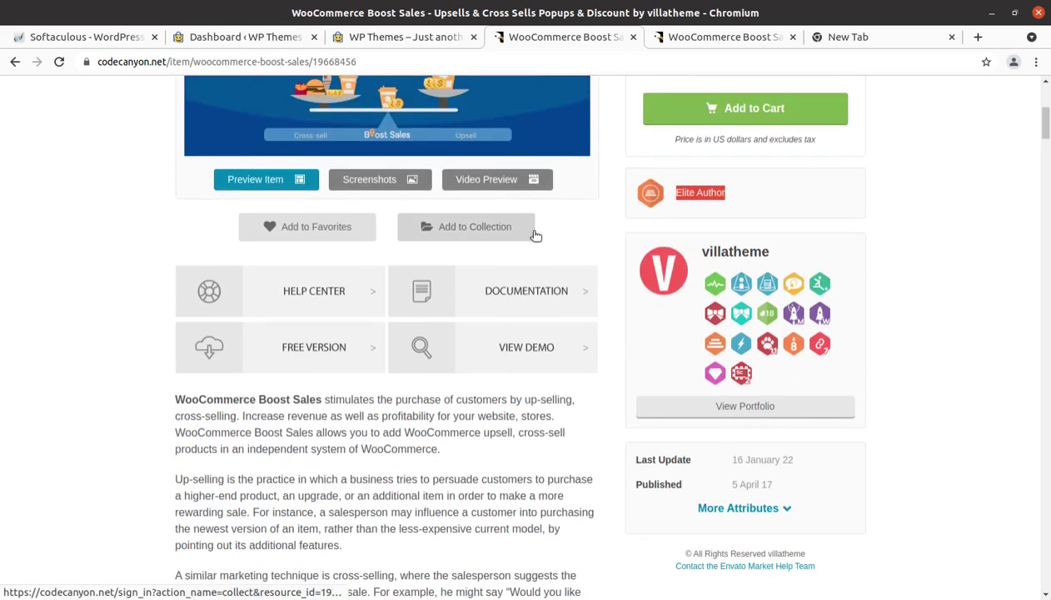
scroll(550, 526, down, 2)
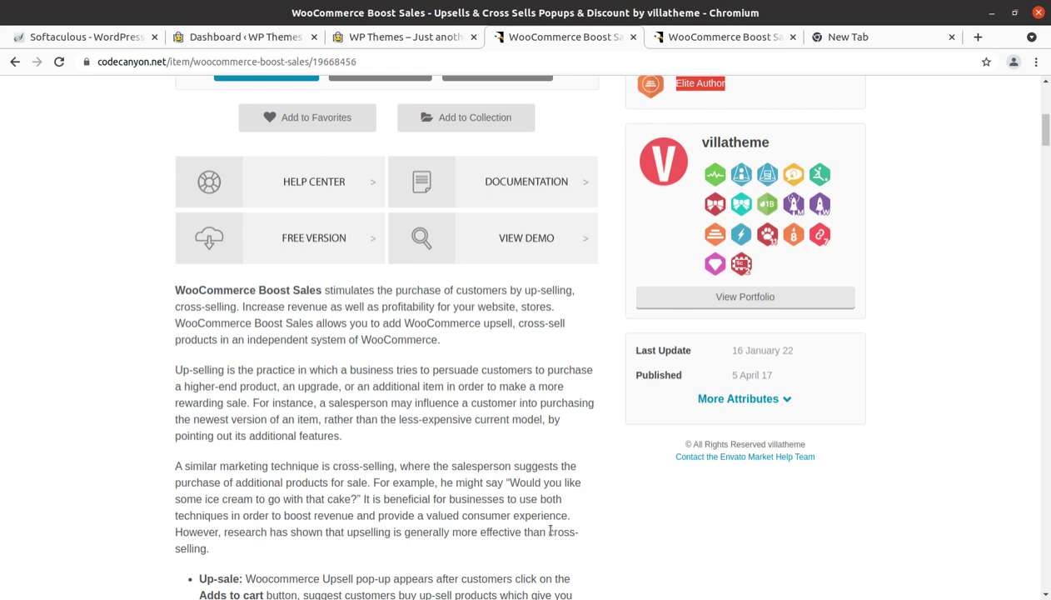
scroll(581, 537, down, 1)
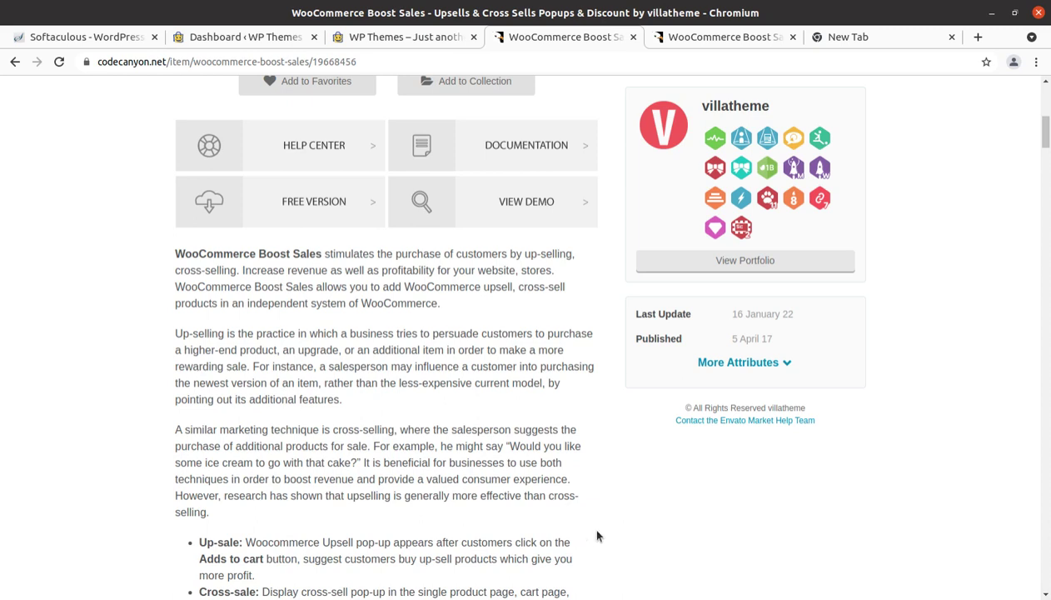
scroll(664, 533, down, 2)
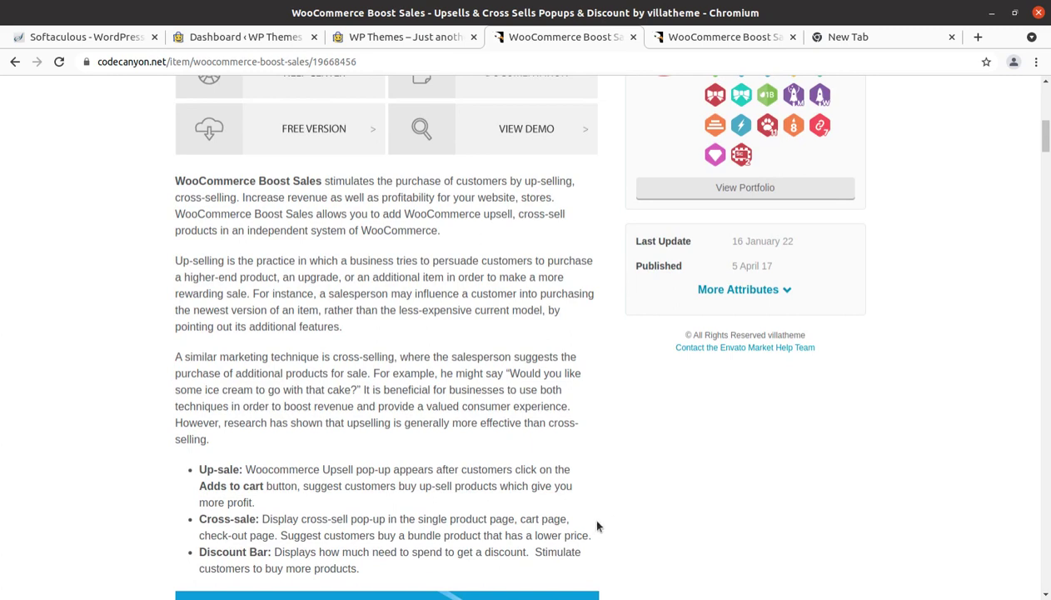
scroll(597, 525, down, 5)
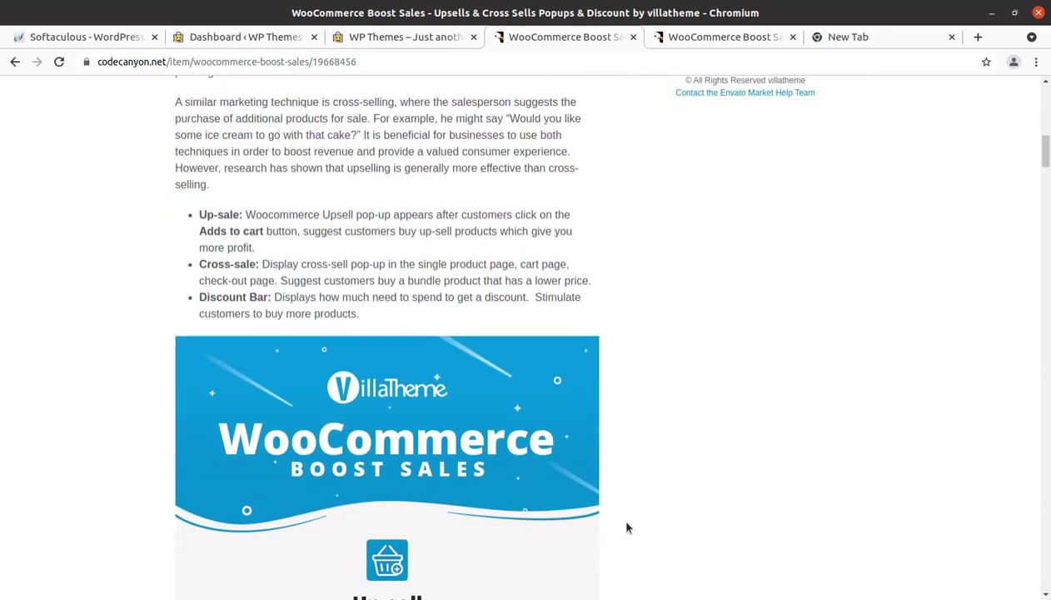
scroll(628, 527, down, 2)
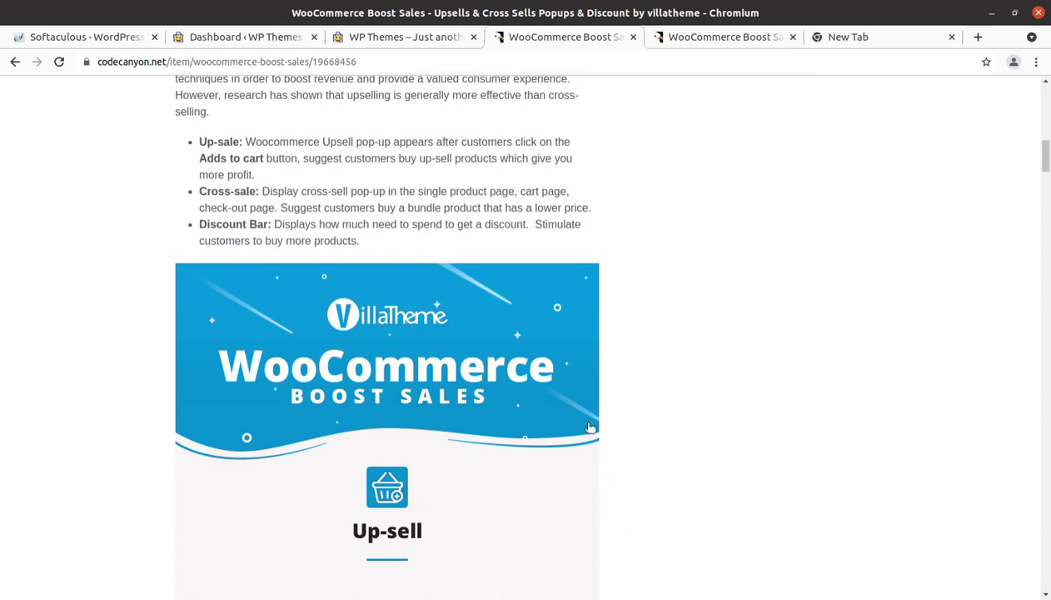
scroll(673, 324, up, 4)
scroll(650, 300, up, 3)
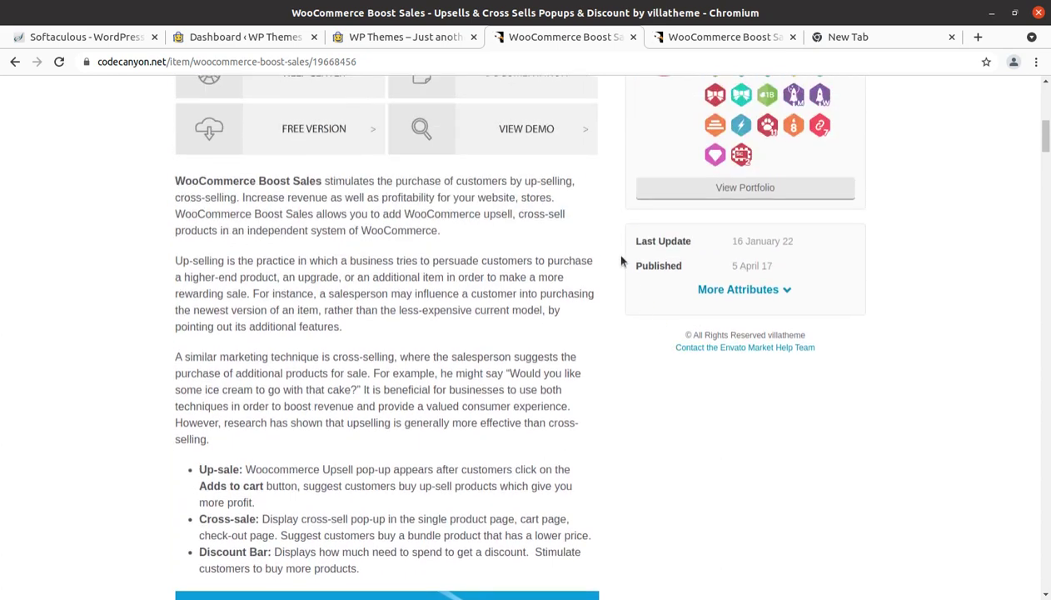
scroll(603, 345, up, 3)
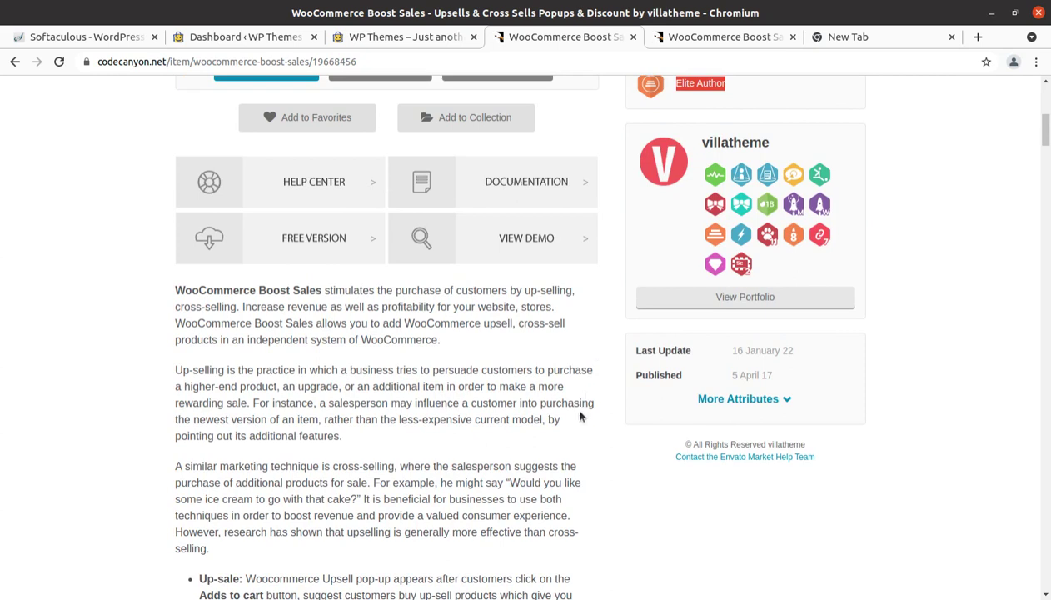
In the plugin's live preview, dismiss the bundle offer popup, reload the page and view the Ut enim ad minim product.
click(693, 38)
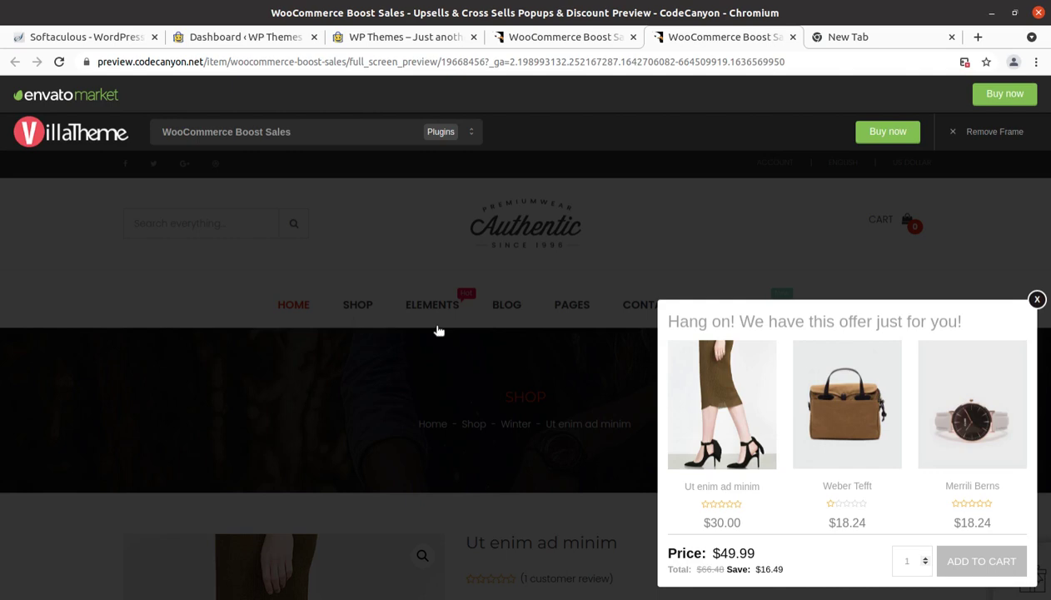
click(1036, 299)
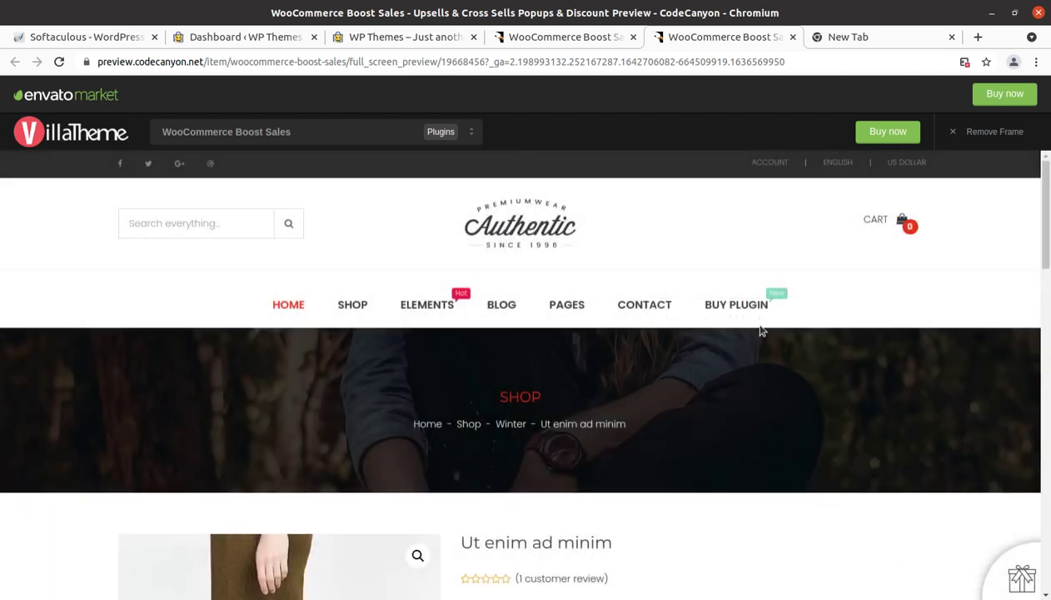
click(59, 62)
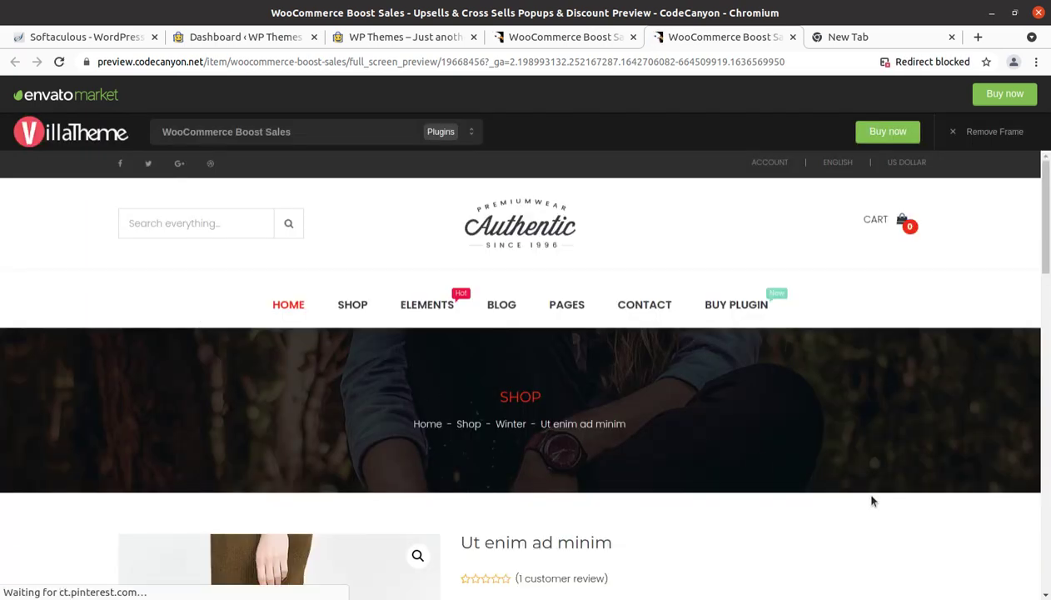
scroll(872, 500, down, 2)
scroll(872, 501, down, 2)
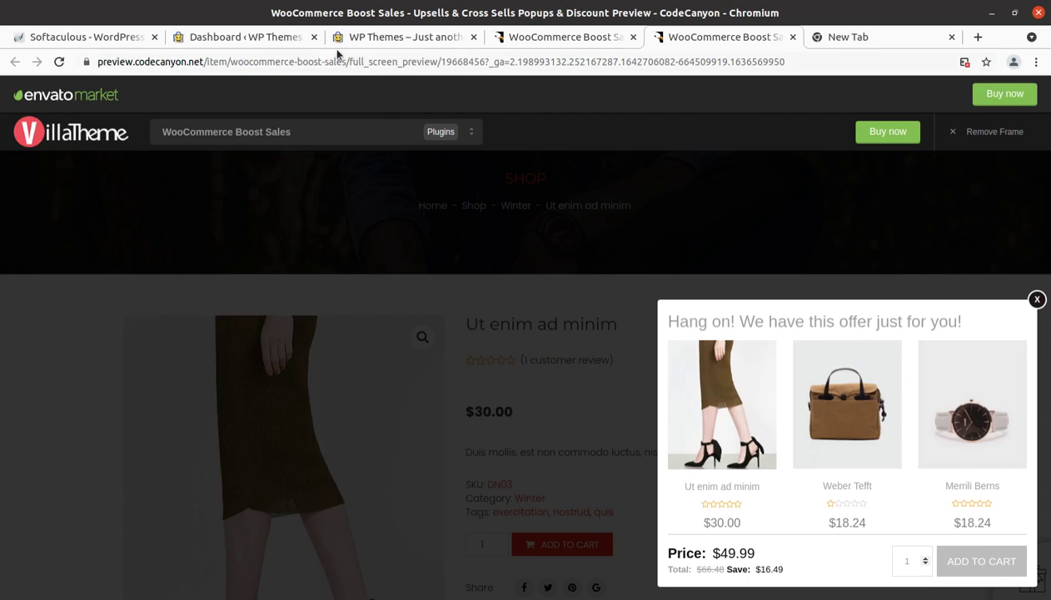
Return to the WordPress admin dashboard of WP Themes and bring up the Downloads folder in the Files app.
click(370, 38)
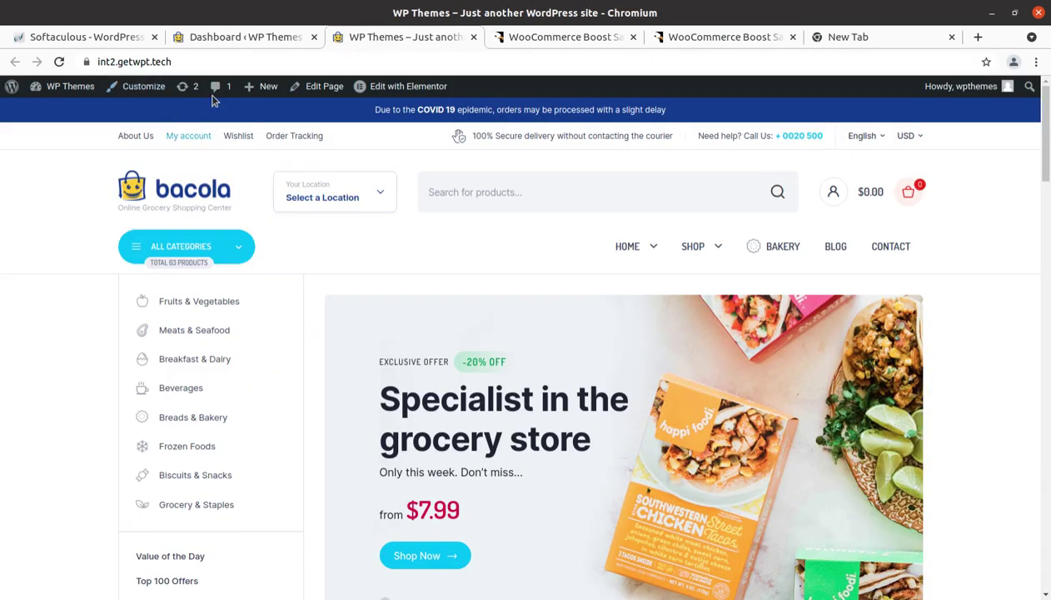
click(236, 40)
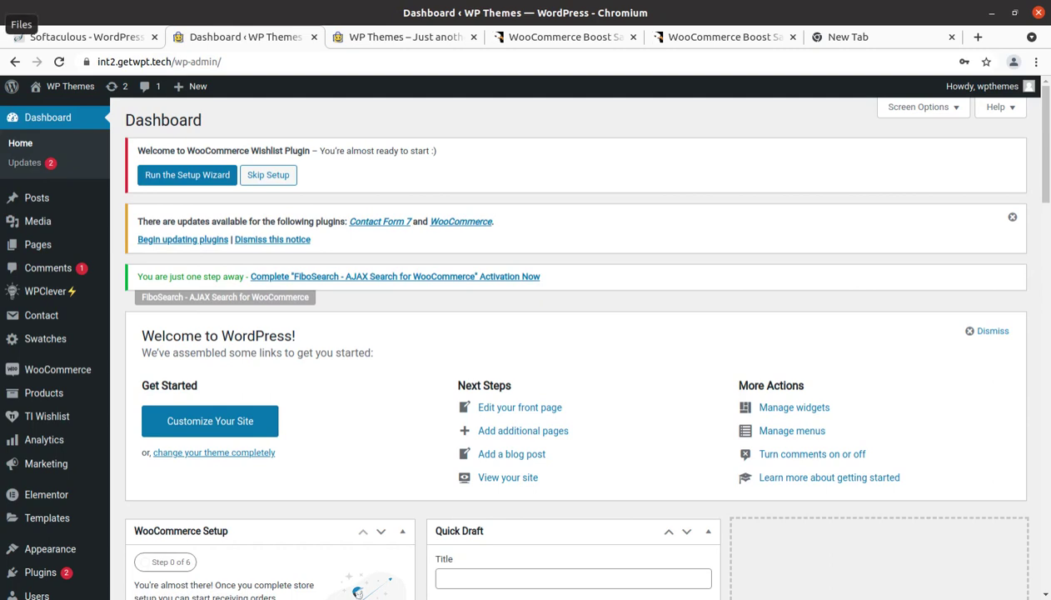
click(8, 18)
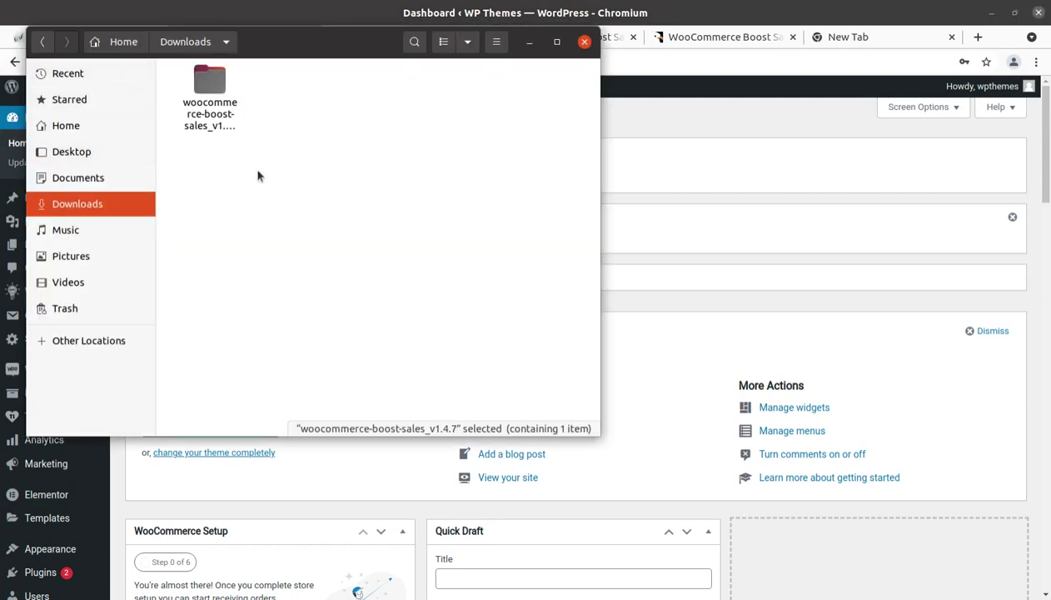
Compress the woocommerce-boost-sales folder inside woocommerce-boost-sales_v1.4.7 into woocommerce-boost-sales.zip and put the Files window away.
click(258, 173)
click(215, 90)
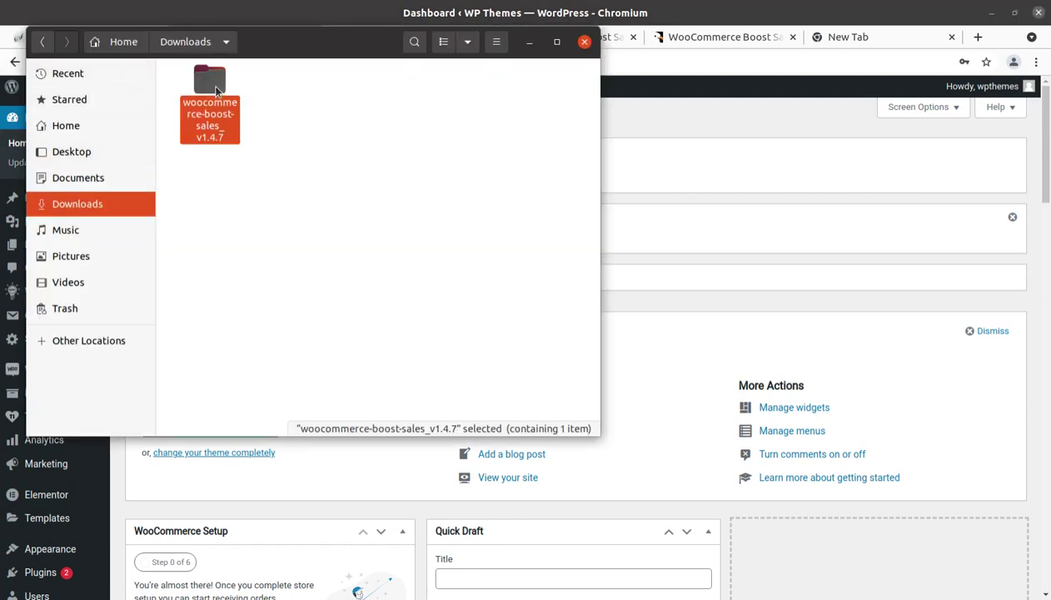
double_click(215, 90)
click(219, 110)
right_click(224, 111)
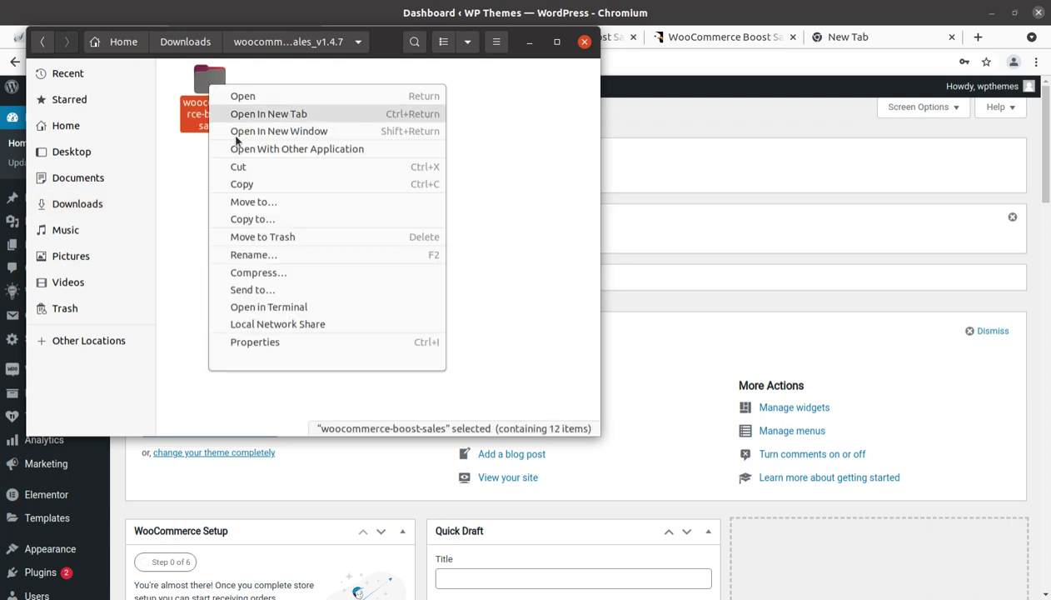
click(274, 274)
click(429, 177)
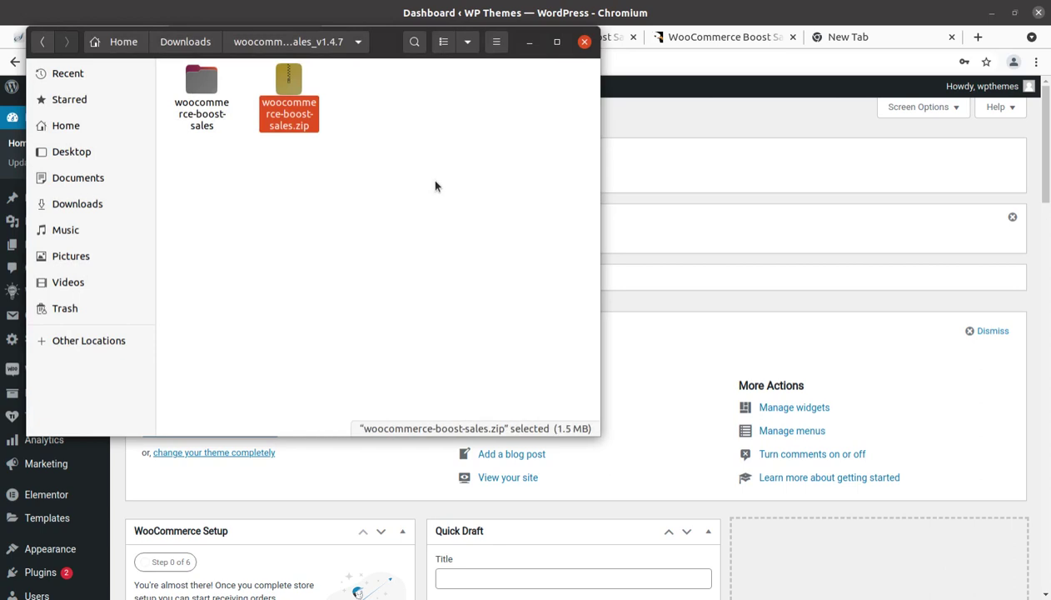
click(529, 42)
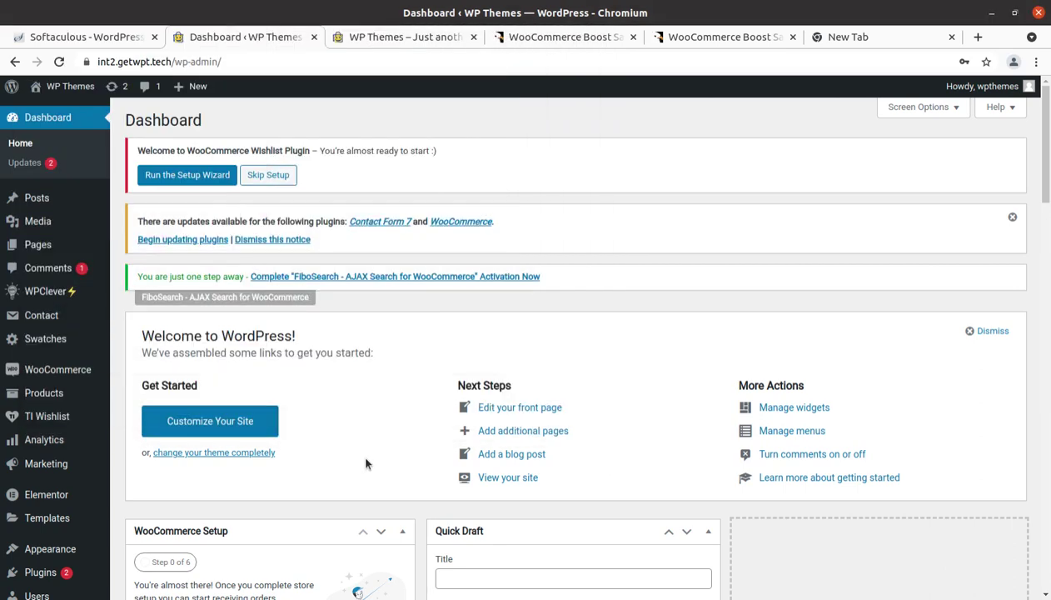
Go to the Add Plugins page of the WordPress admin and show the form for uploading a plugin zip.
scroll(67, 450, down, 1)
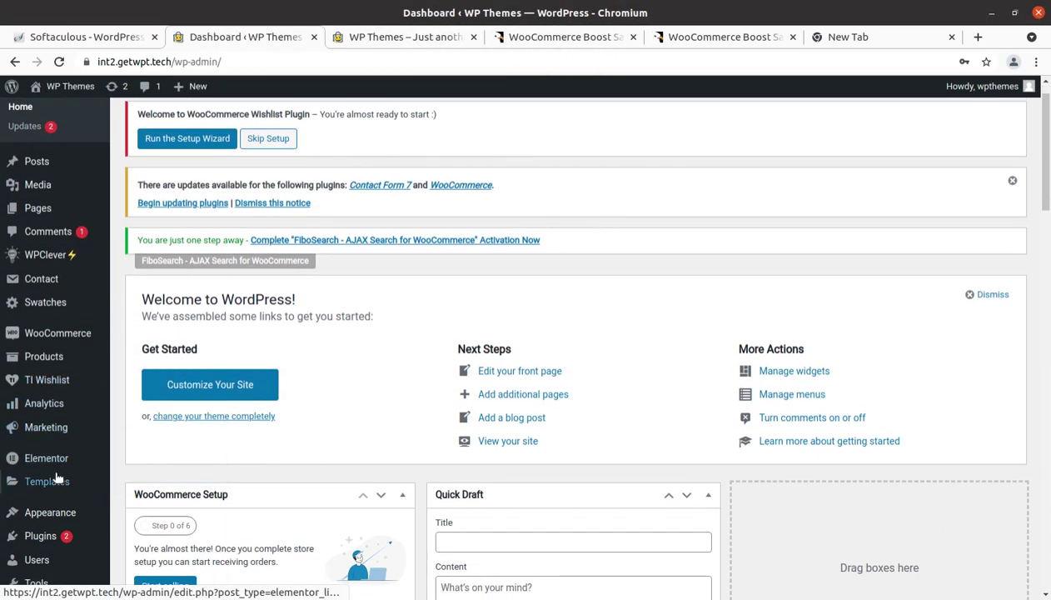
click(139, 539)
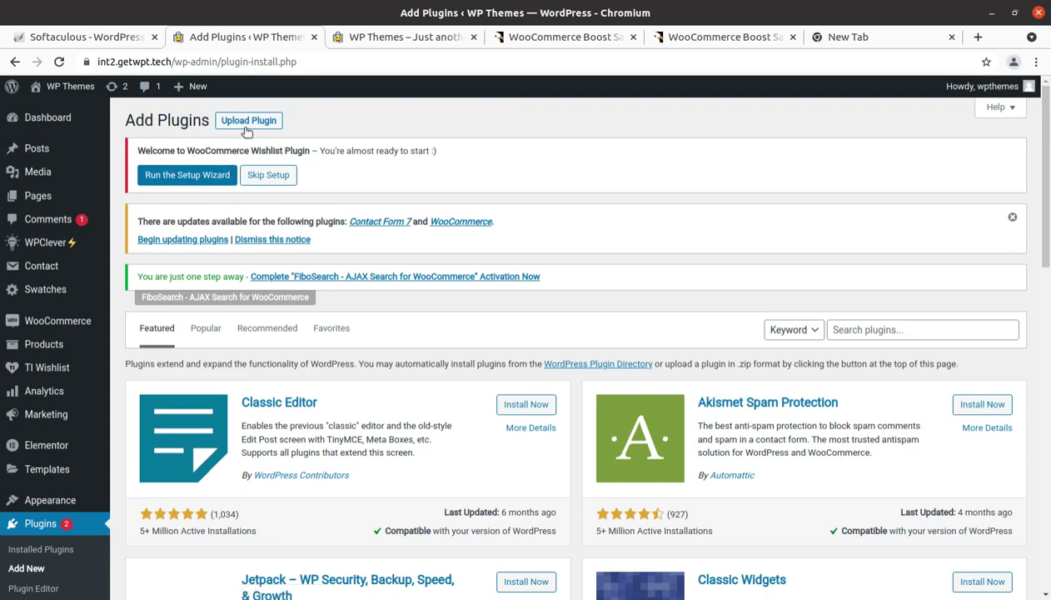
click(247, 122)
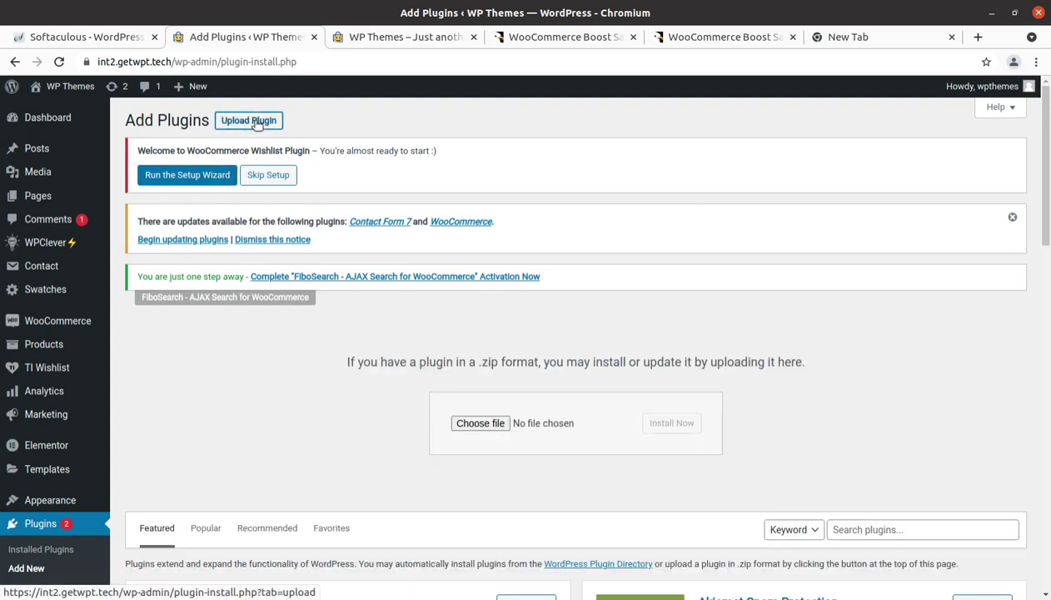
click(258, 123)
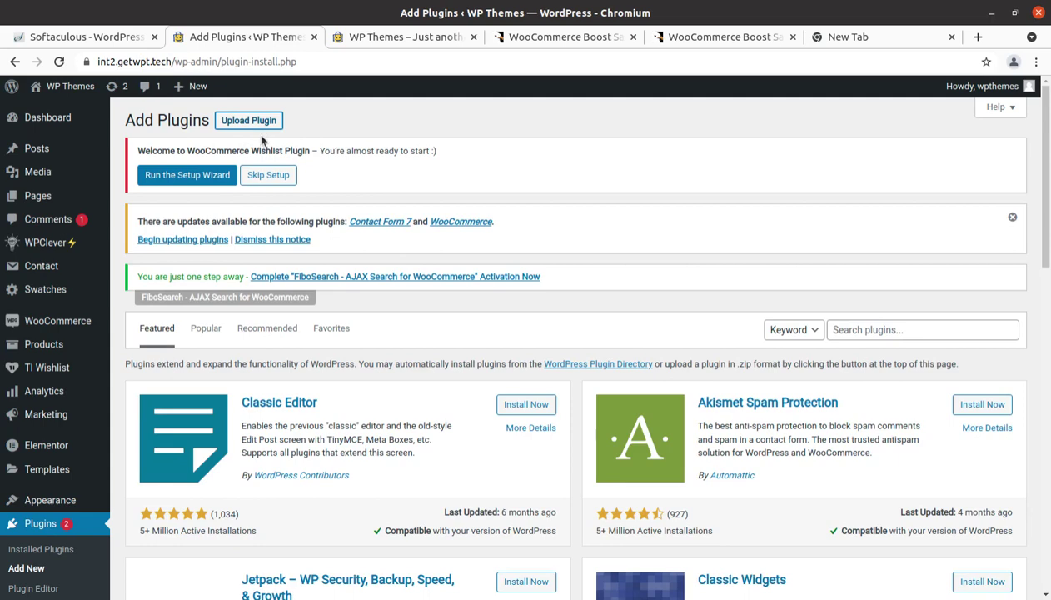
click(260, 125)
Install and activate the plugin from woocommerce-boost-sales.zip in the woocommerce-boost-sales_v1.4.7 folder.
click(475, 419)
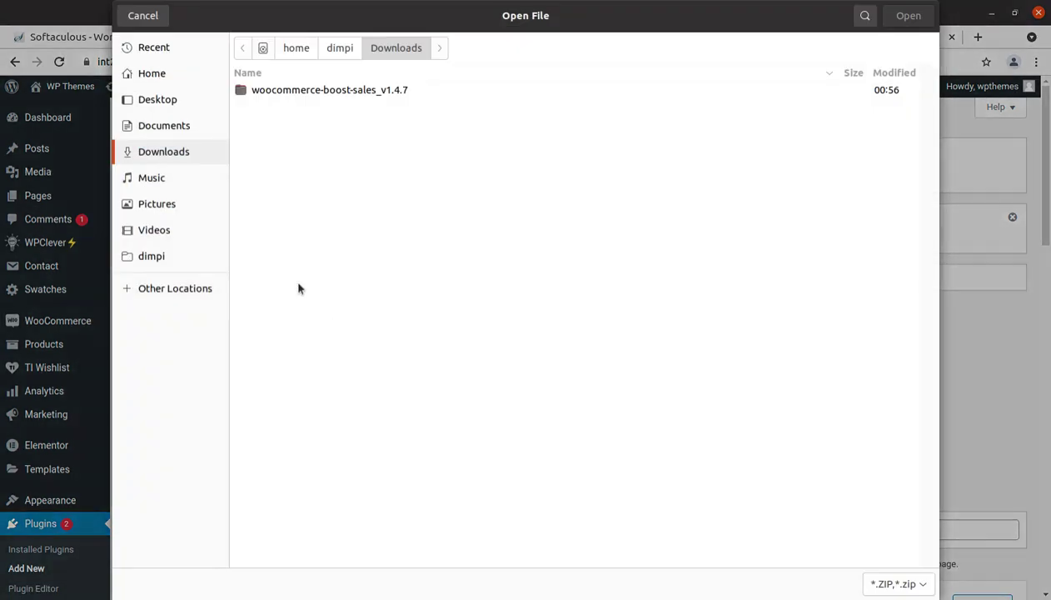
double_click(287, 93)
click(289, 106)
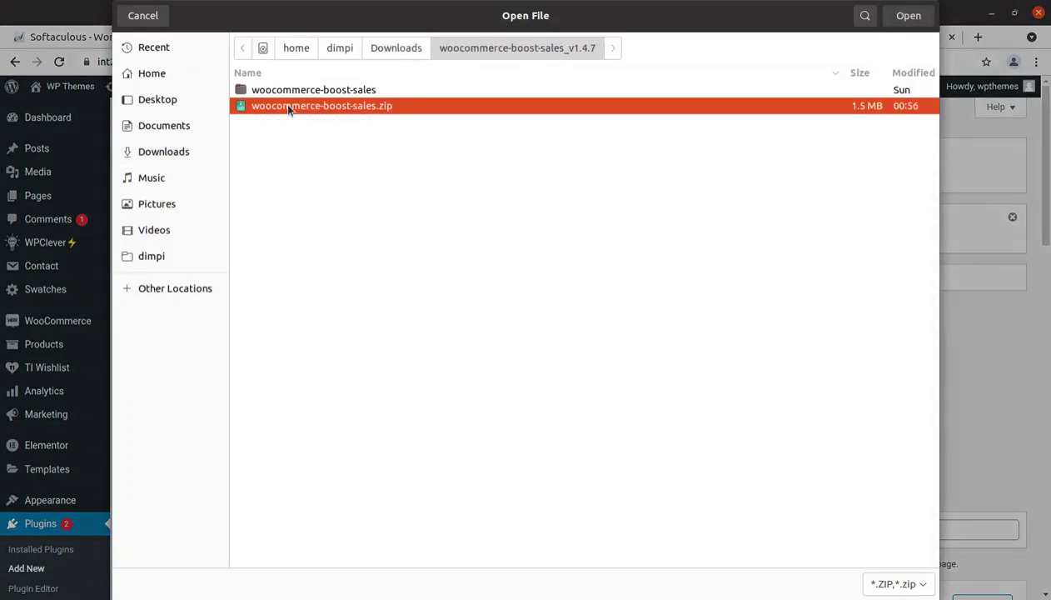
click(909, 15)
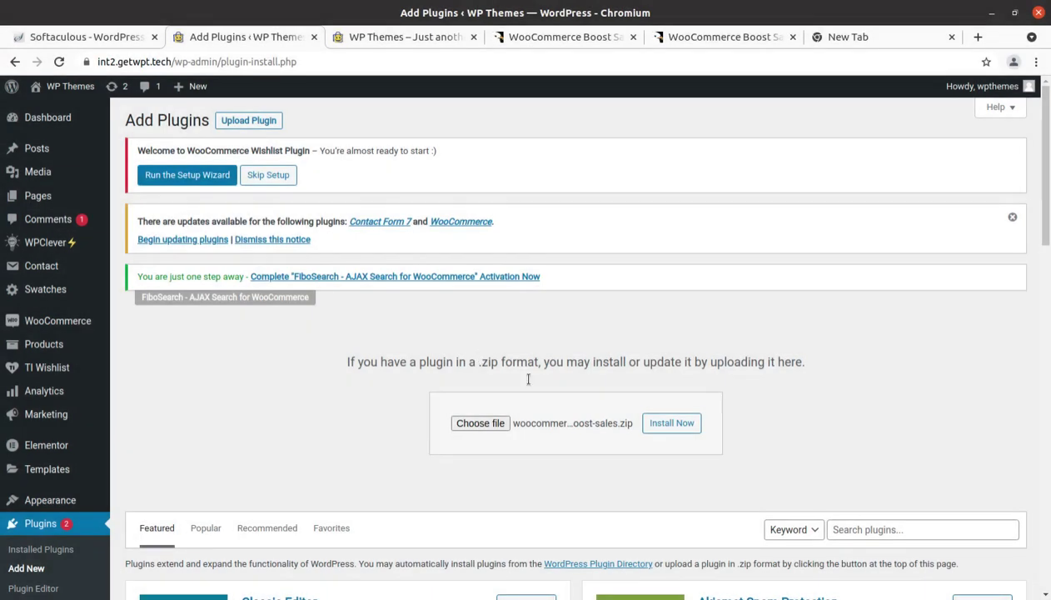
click(687, 428)
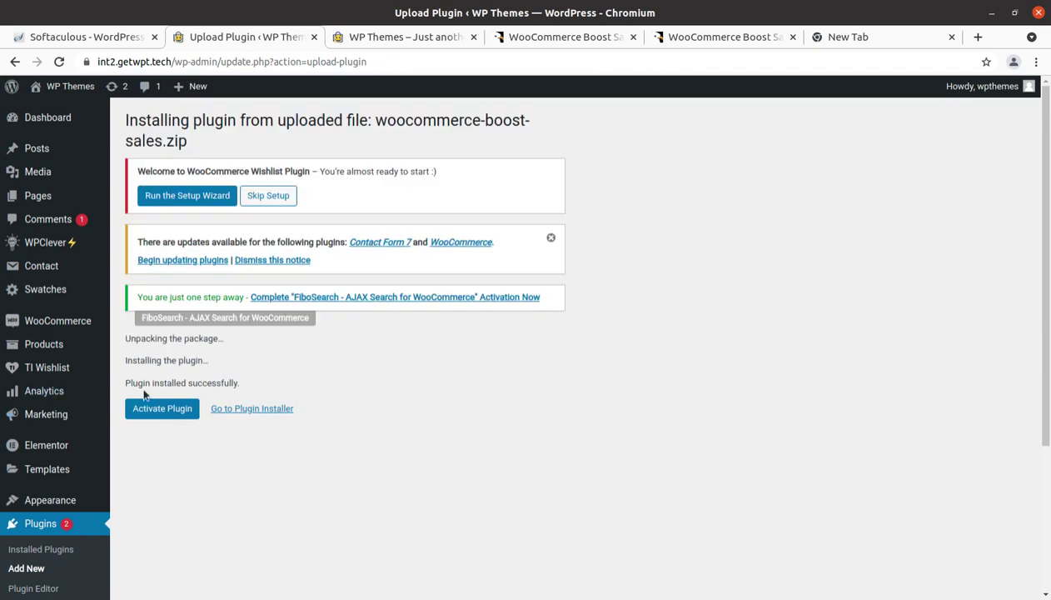
click(167, 412)
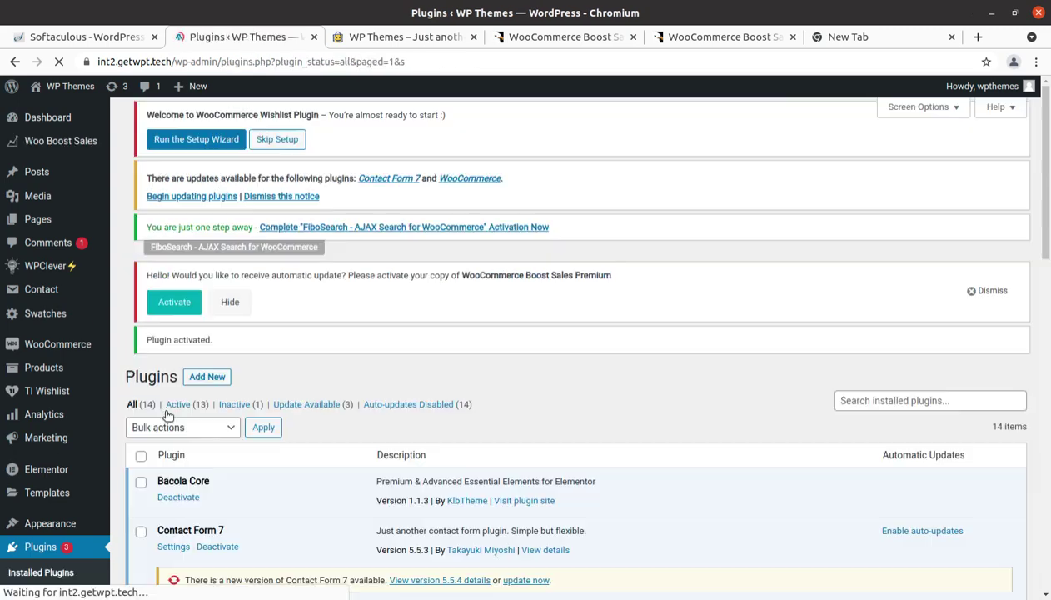
Find WooCommerce Boost Sales Premium among the installed plugins and open its settings.
scroll(355, 433, down, 2)
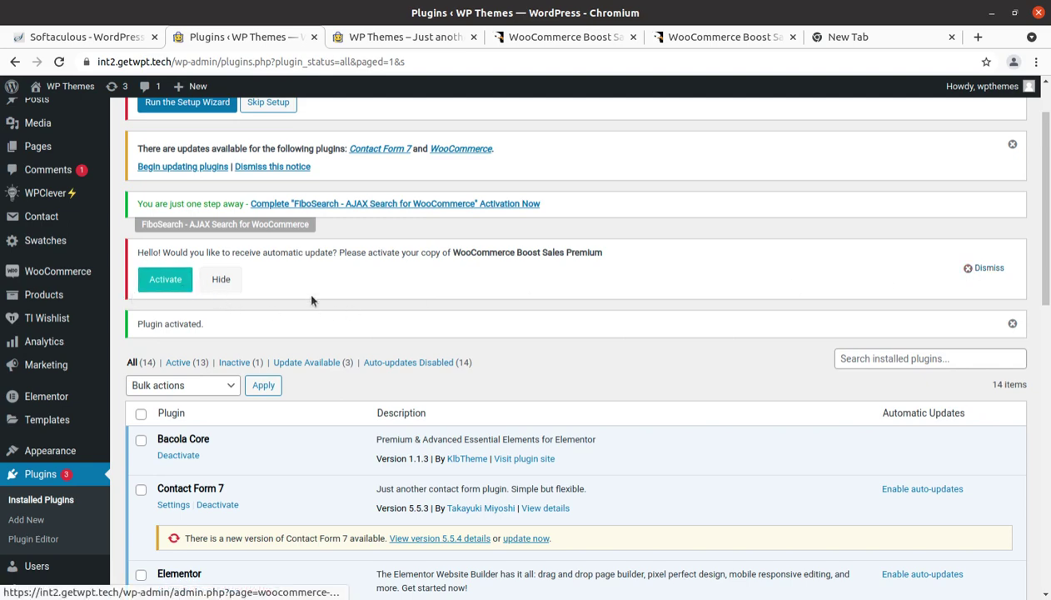
scroll(317, 295, down, 3)
scroll(324, 391, down, 8)
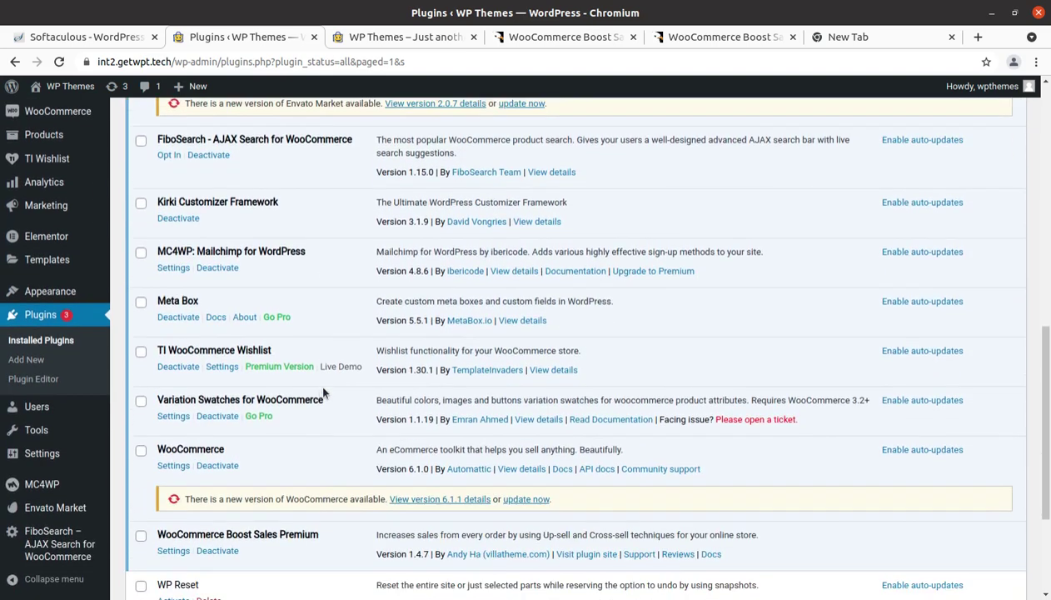
scroll(188, 446, down, 3)
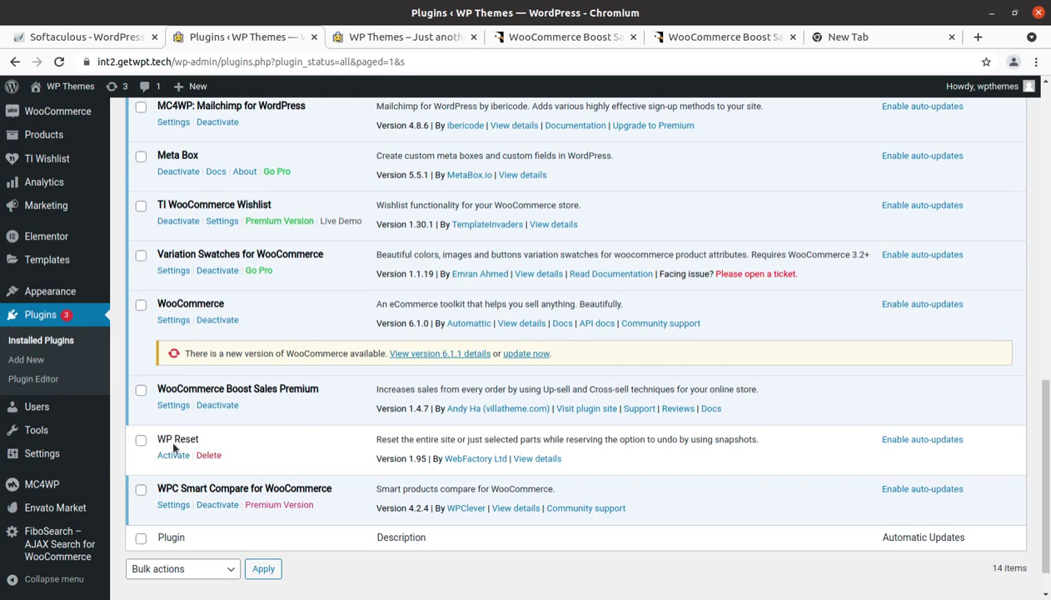
click(174, 407)
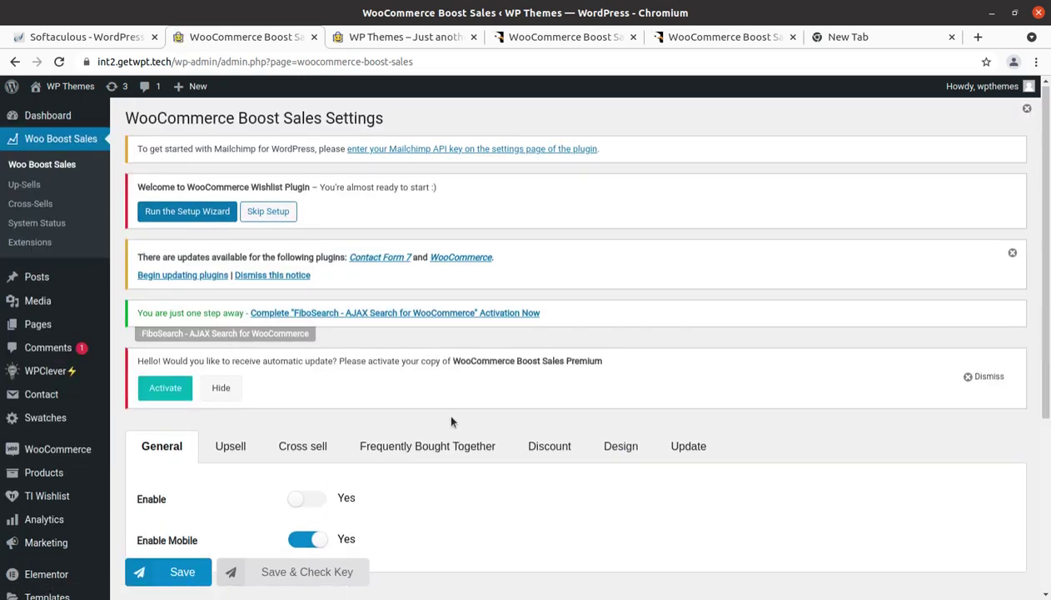
Enable WooCommerce Boost Sales in its general settings, leaving mobile enabled, and save the settings.
scroll(451, 422, down, 2)
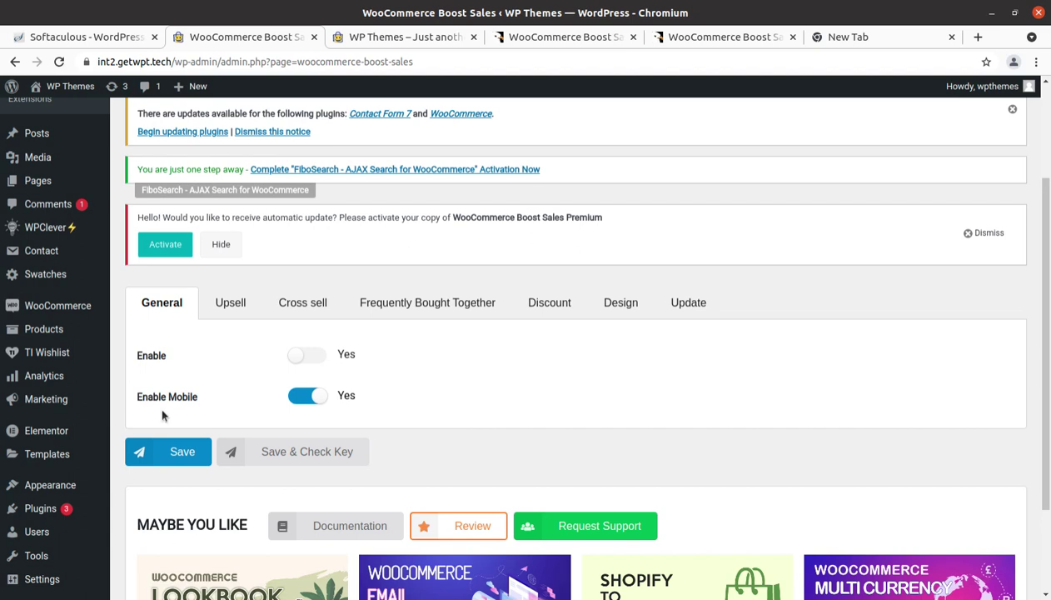
click(298, 357)
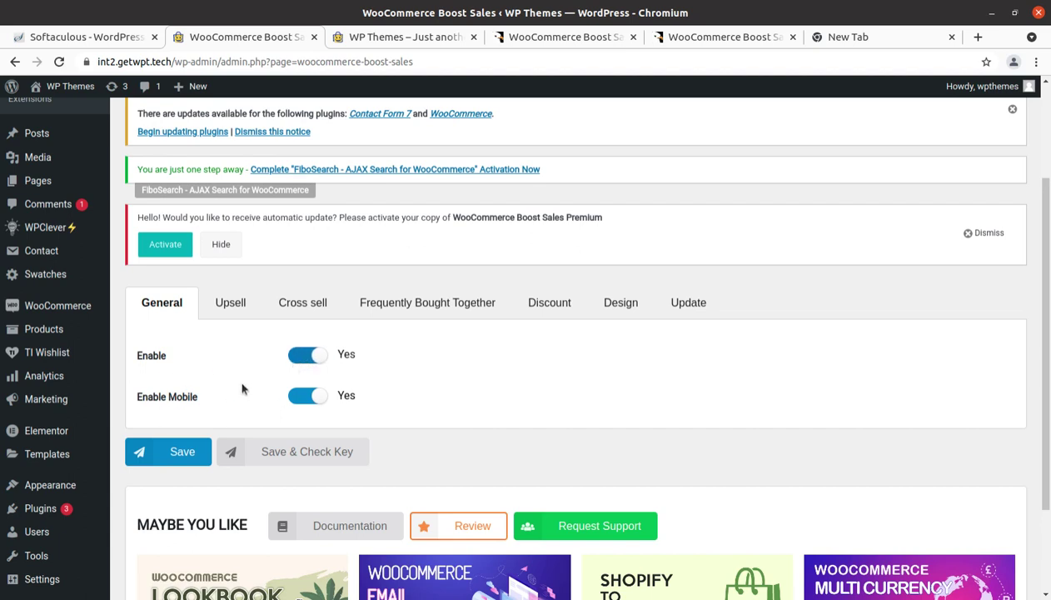
scroll(251, 414, down, 1)
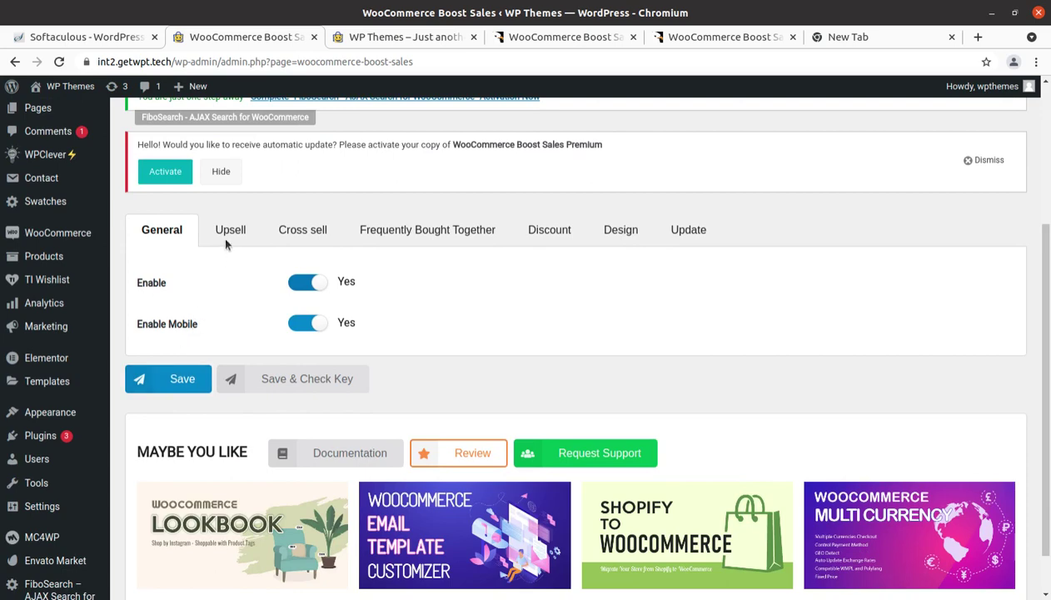
scroll(279, 413, down, 1)
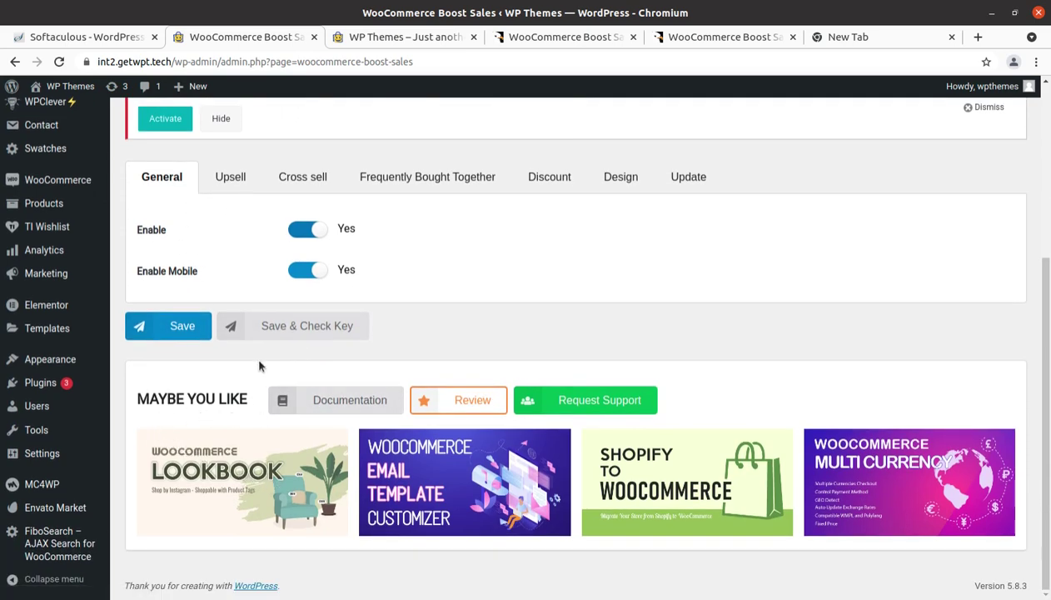
scroll(255, 355, up, 2)
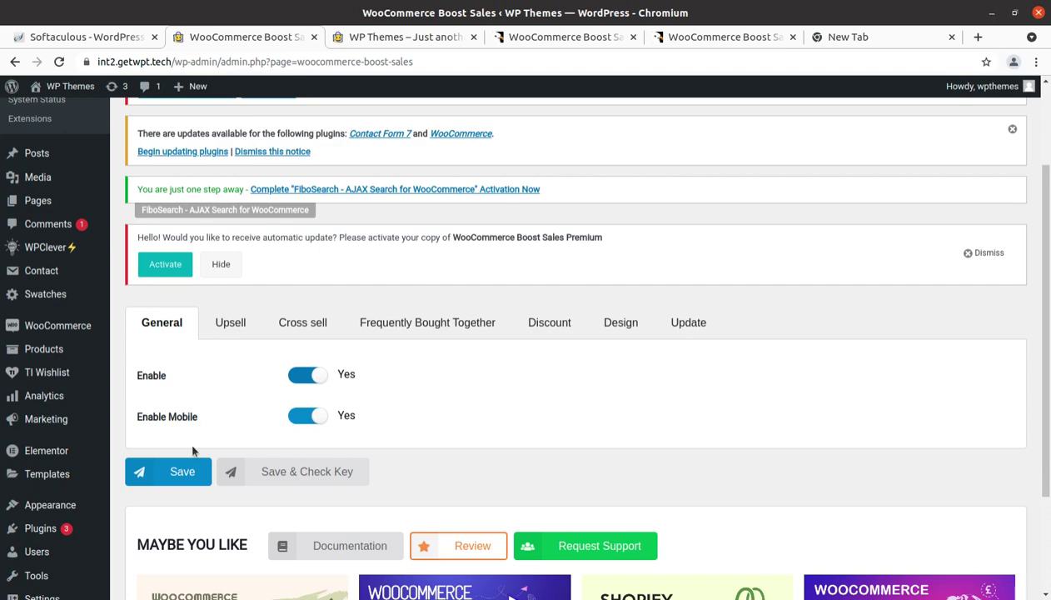
click(172, 473)
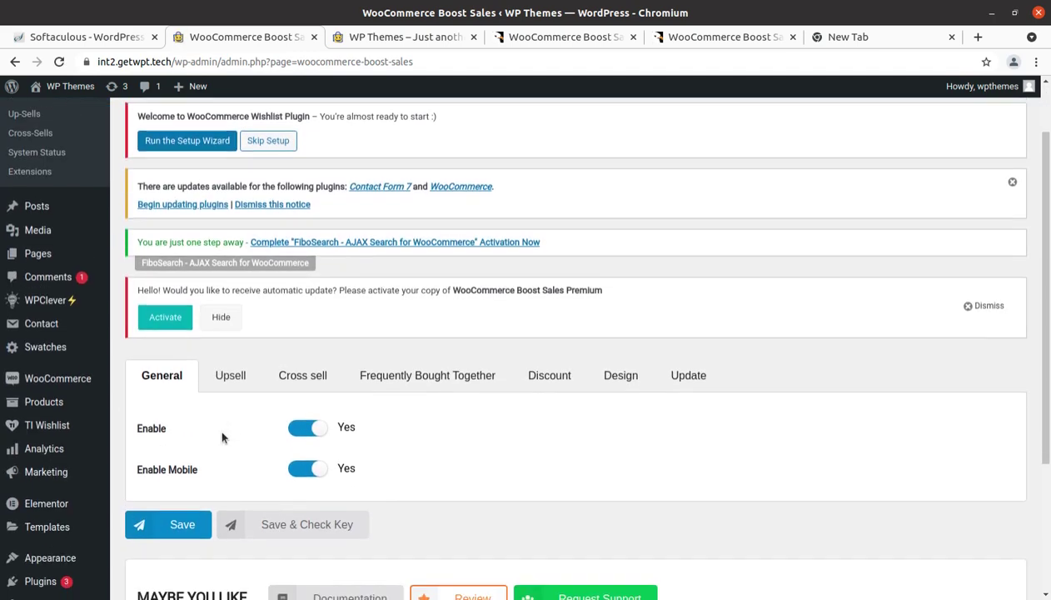
Review the explanation in the plugin's Upsell settings and open the linked Up-sells page.
click(229, 375)
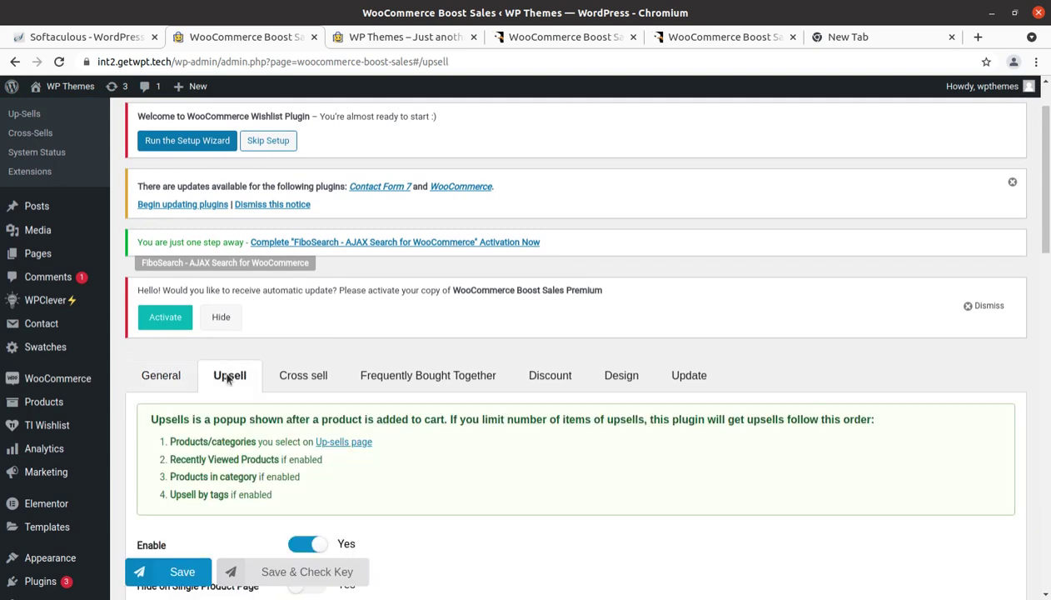
scroll(181, 454, down, 2)
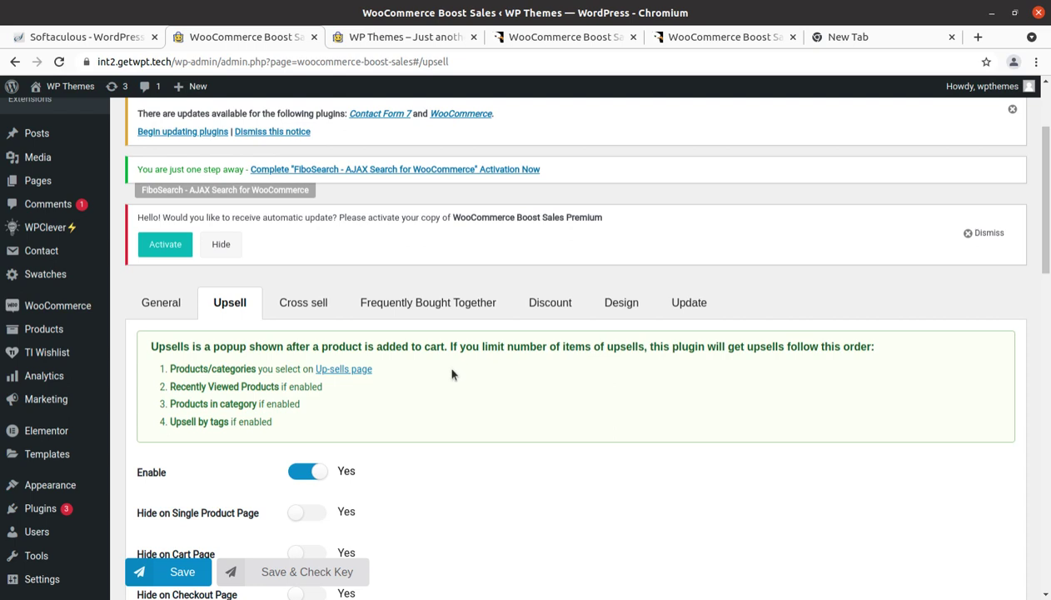
click(339, 371)
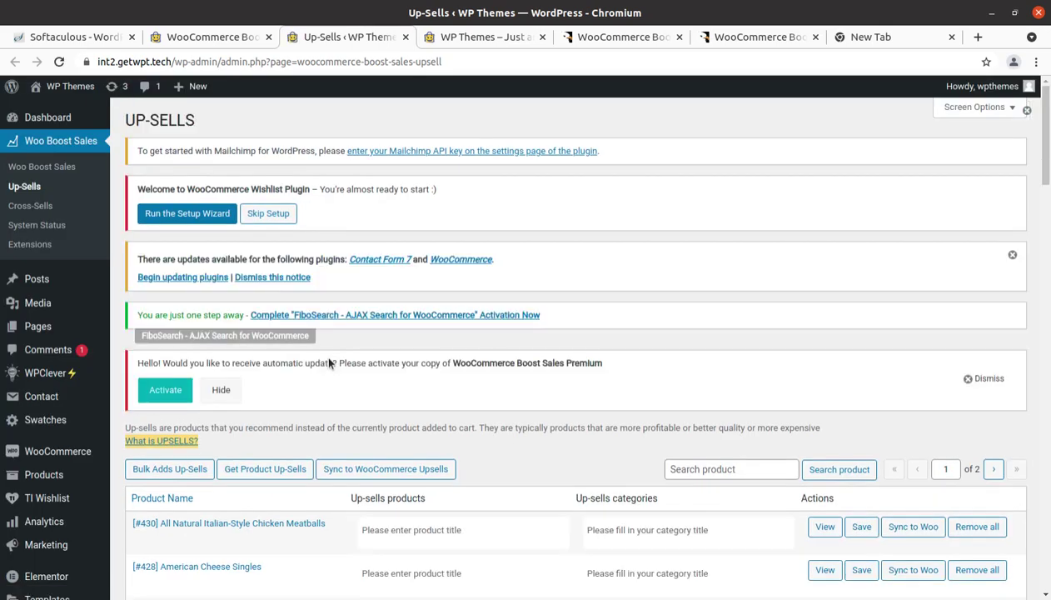
Sync the up-sells of All Natural Italian-Style Chicken Meatballs to WooCommerce, accepting the override of its single product data.
scroll(433, 375, down, 3)
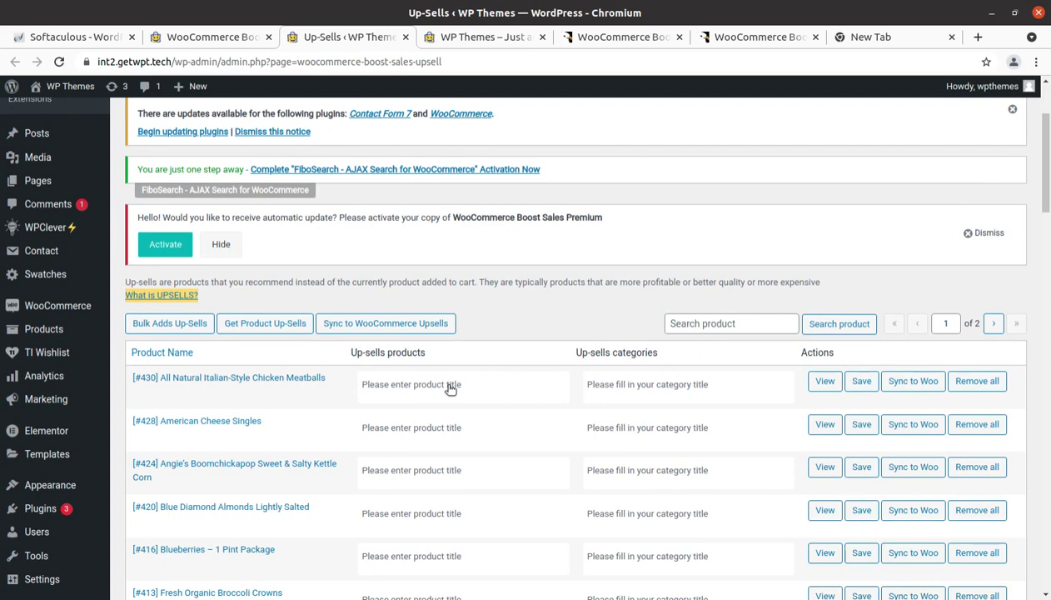
scroll(313, 413, down, 2)
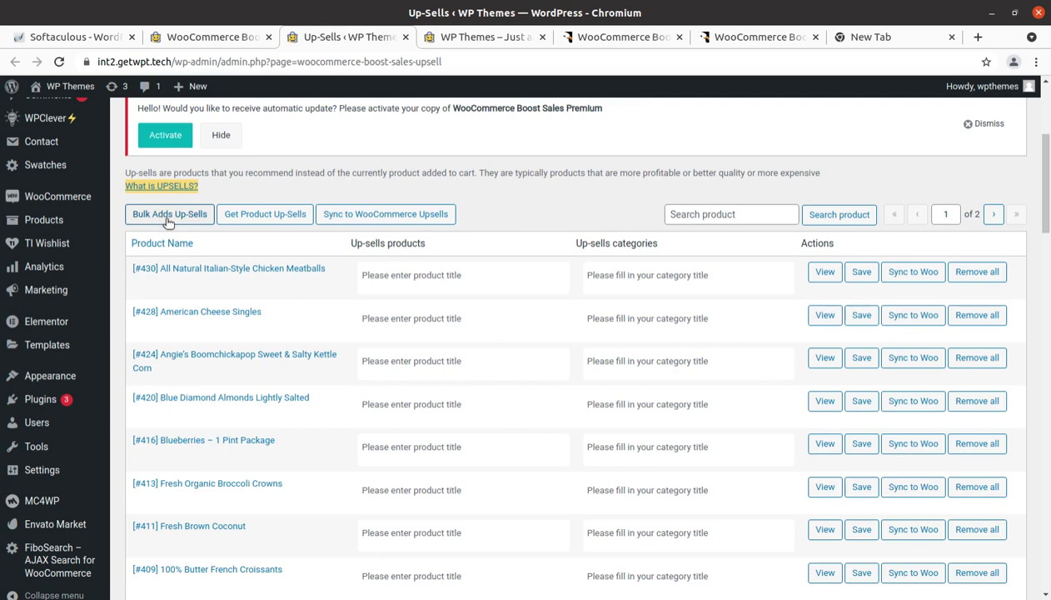
click(902, 275)
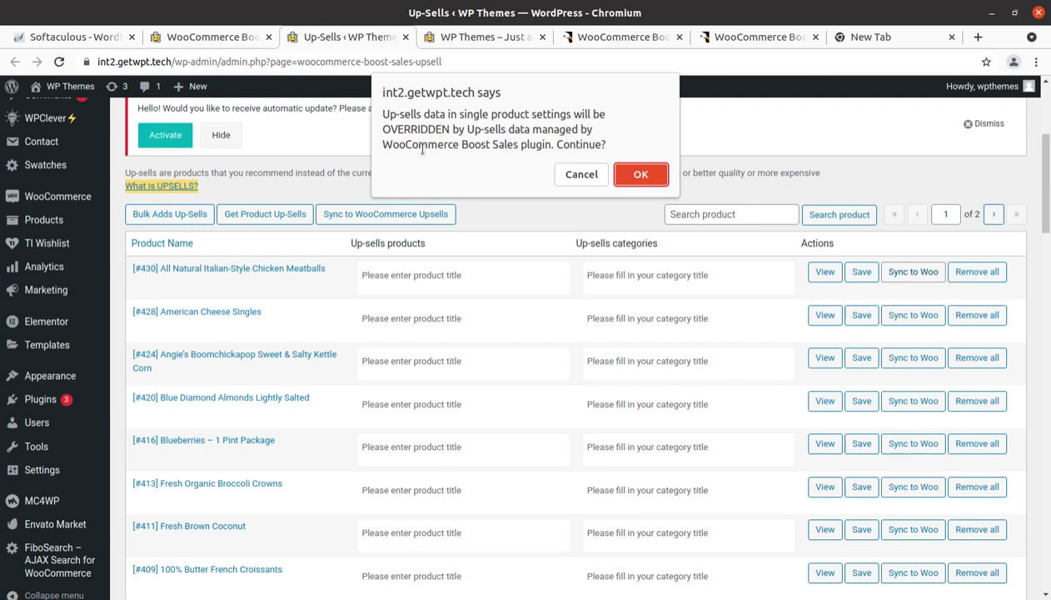
click(621, 177)
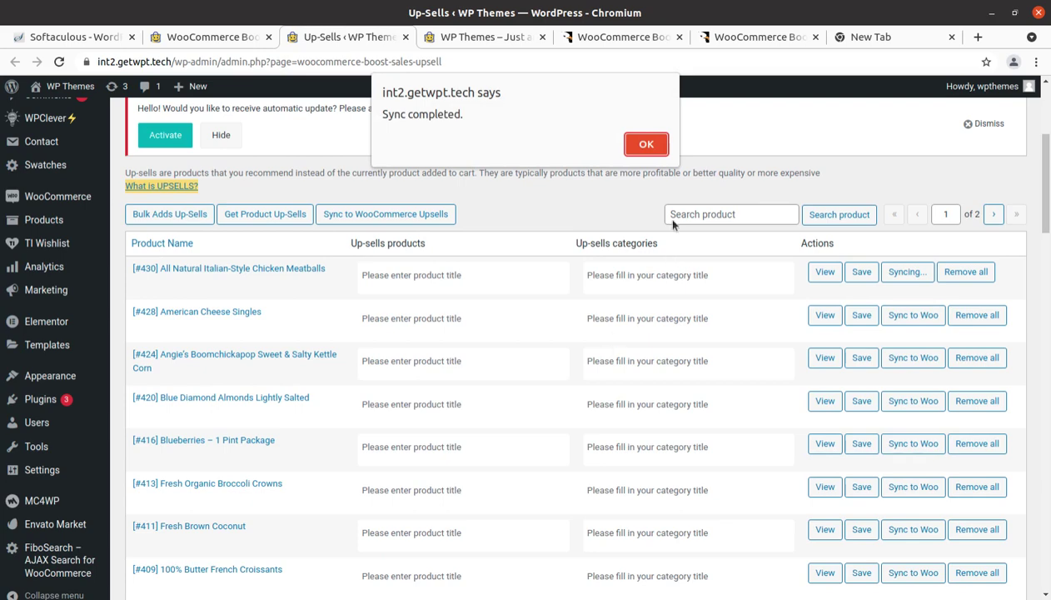
click(646, 145)
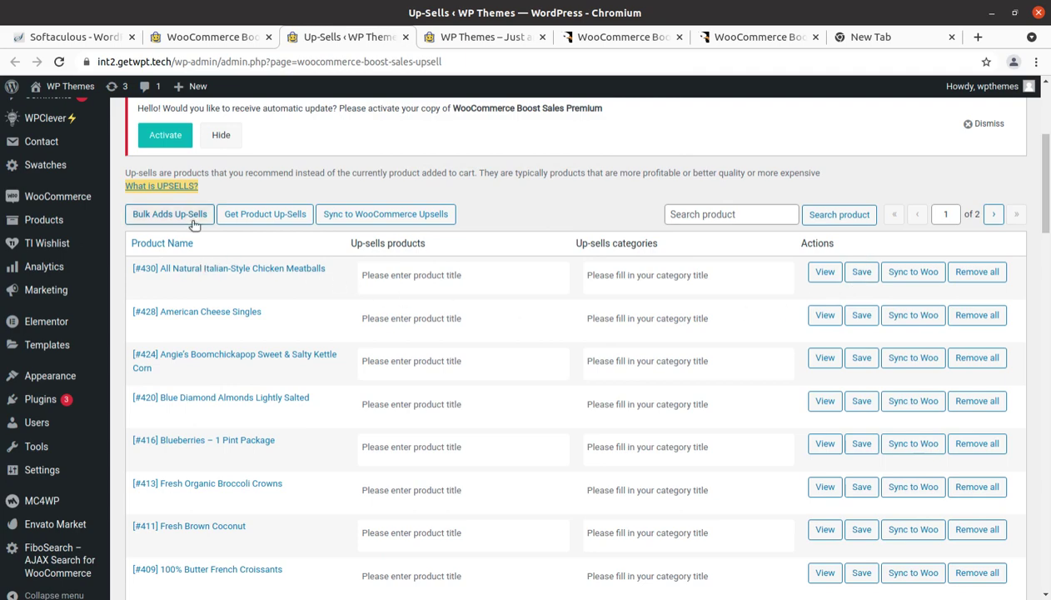
Show the form for adding up-sells to products in bulk on the Up-Sells page.
scroll(262, 273, up, 1)
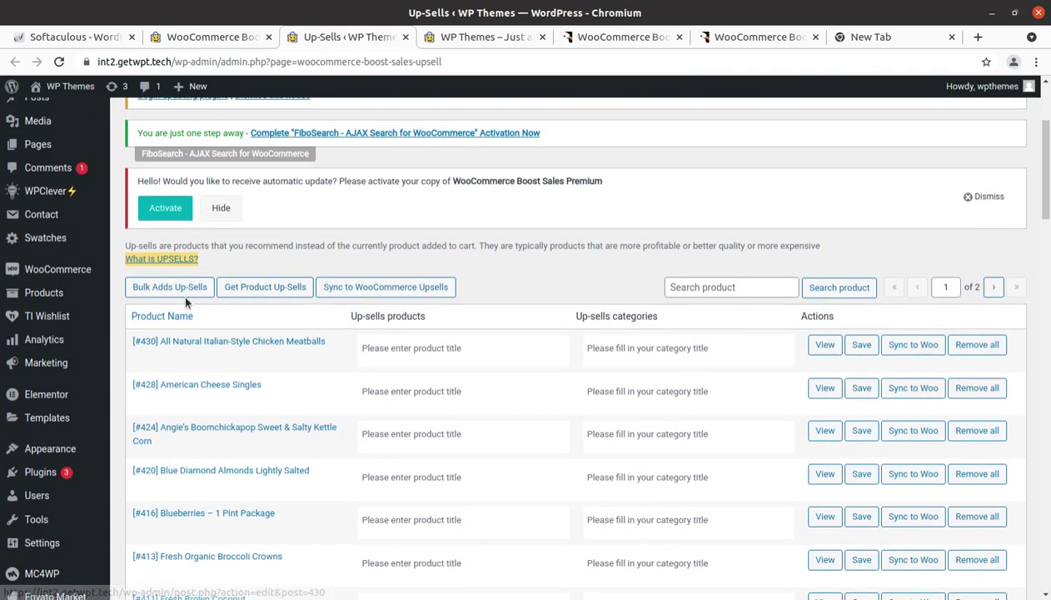
click(175, 288)
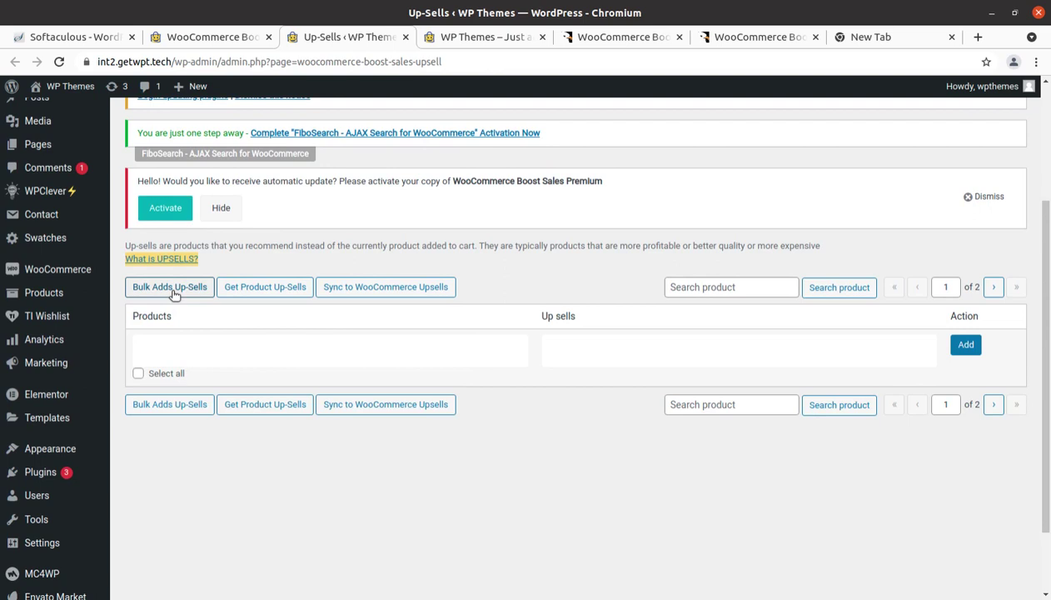
scroll(156, 367, up, 2)
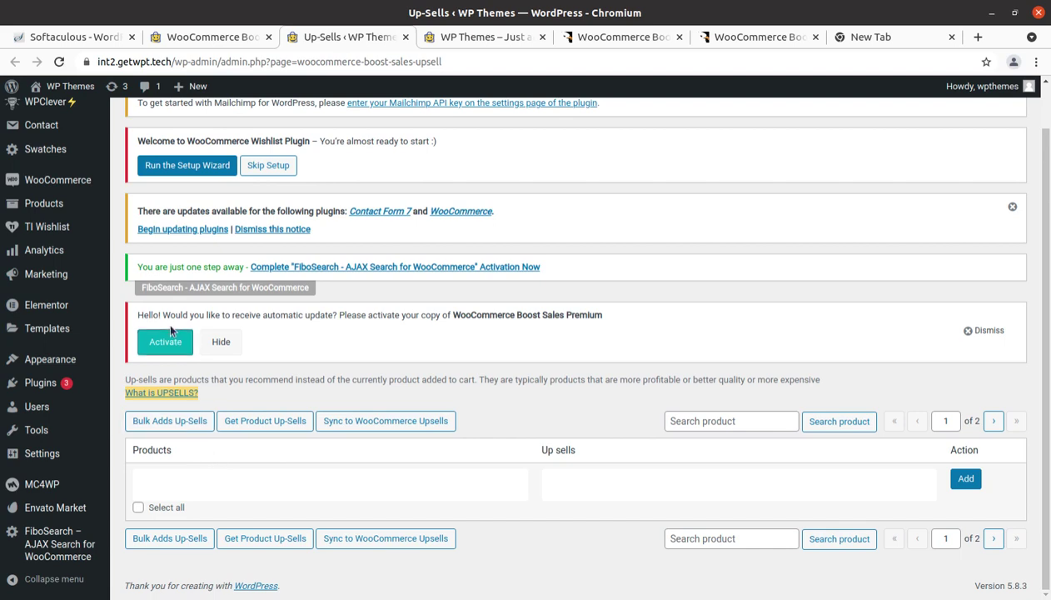
scroll(142, 146, up, 1)
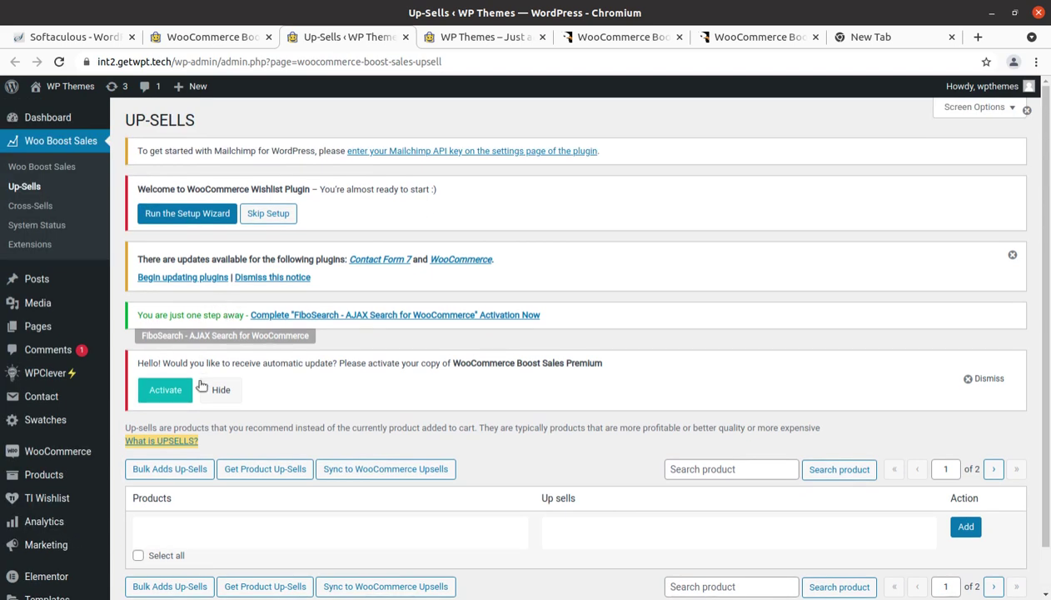
Dismiss the WooCommerce Boost Sales Premium activation notice and the plugin updates notice on the Up-Sells page.
click(968, 379)
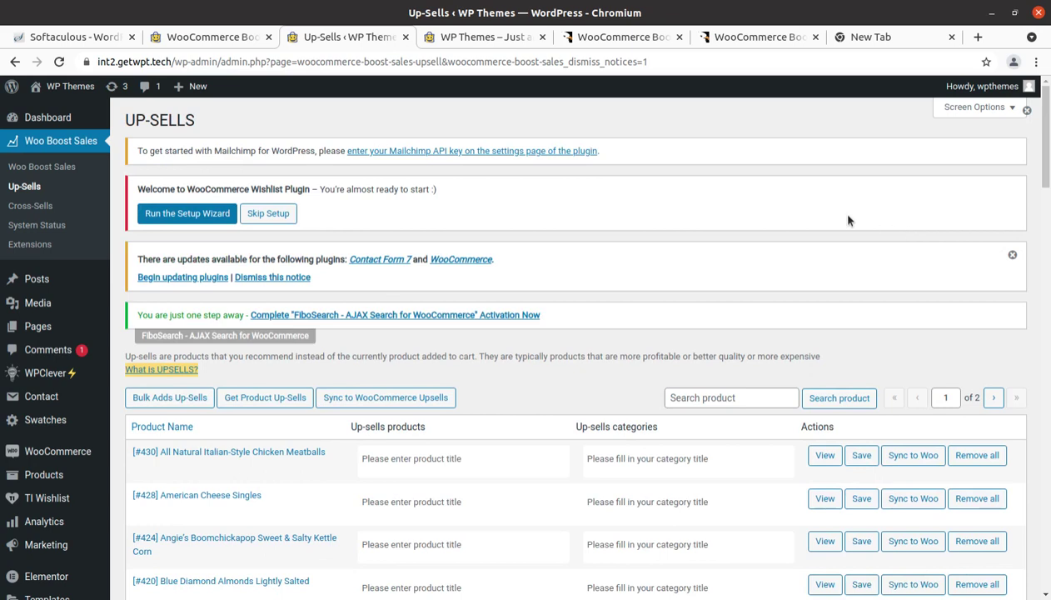
click(1013, 257)
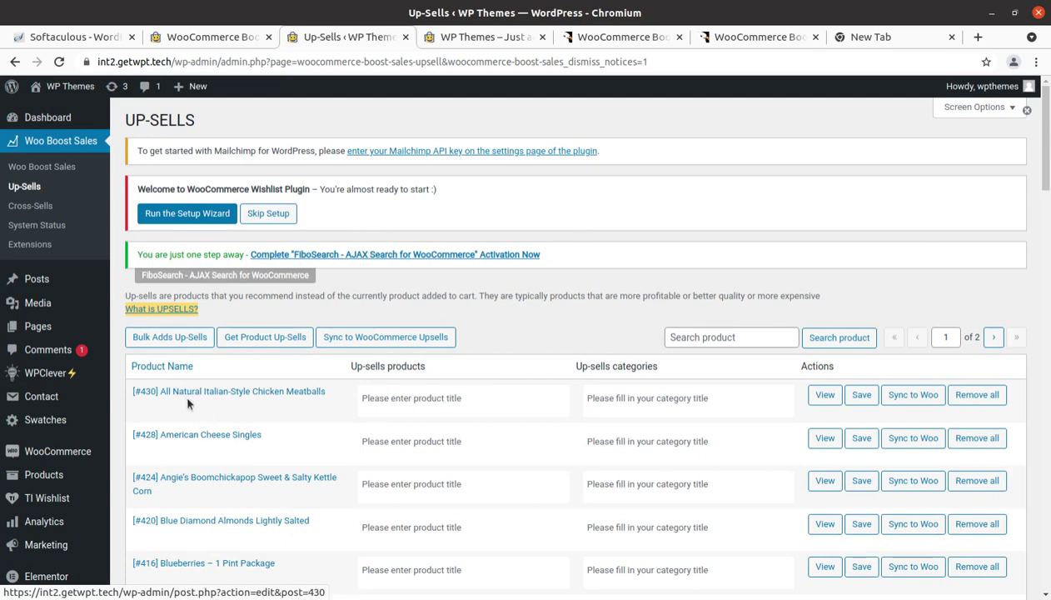
Add American Cheese Singles as an up-sell product for All Natural Italian-Style Chicken Meatballs and save that row.
click(401, 401)
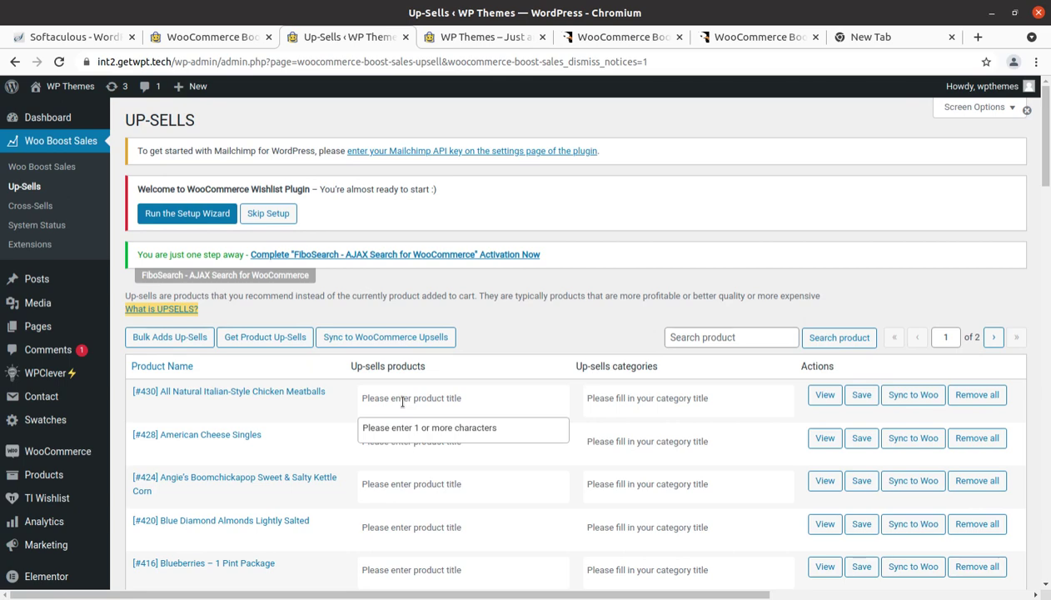
text(a)
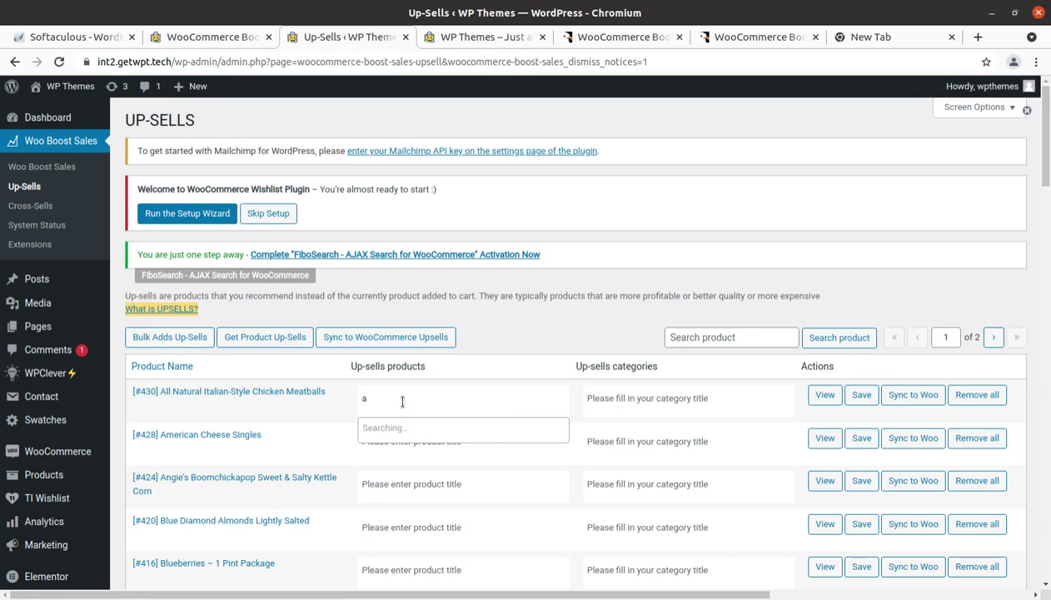
text(merican)
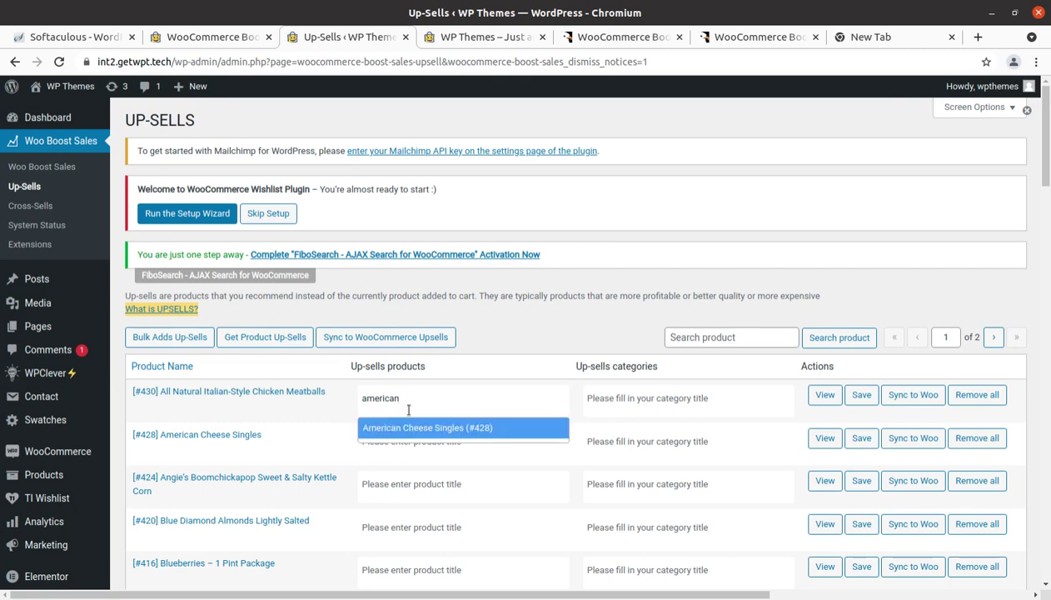
click(410, 428)
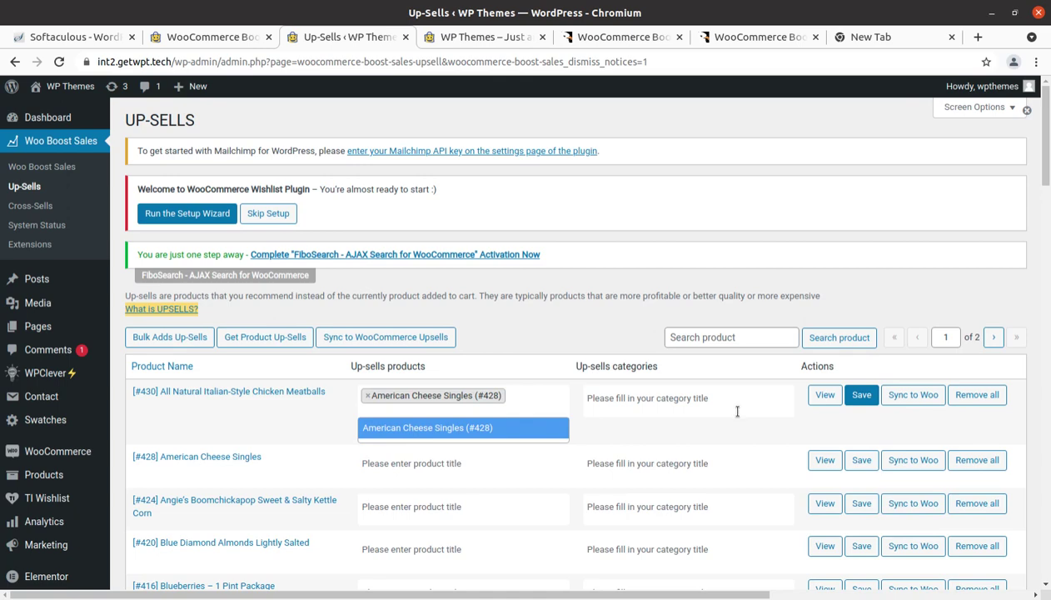
click(863, 398)
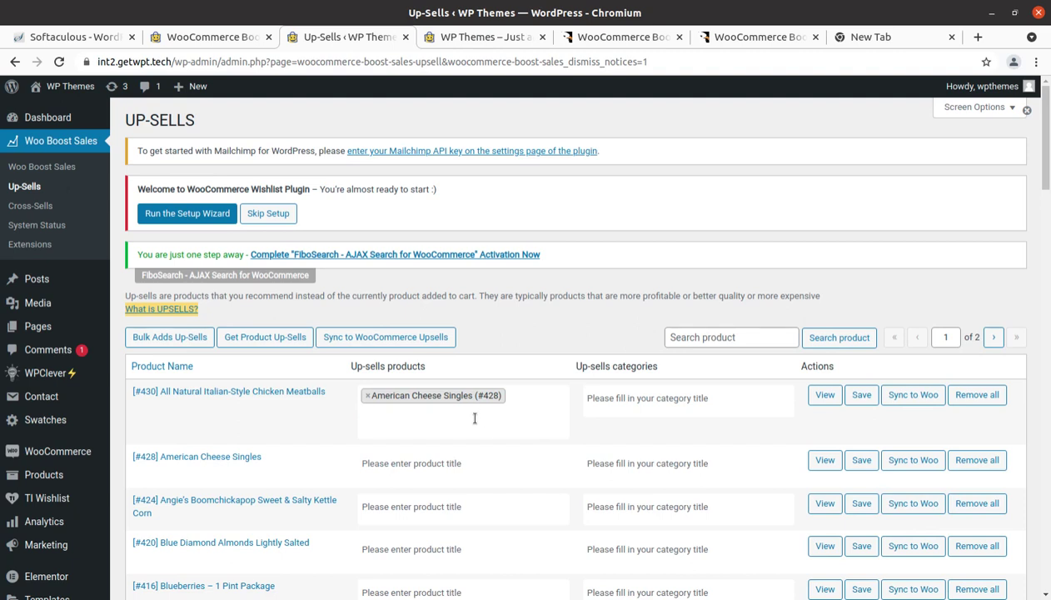
click(605, 399)
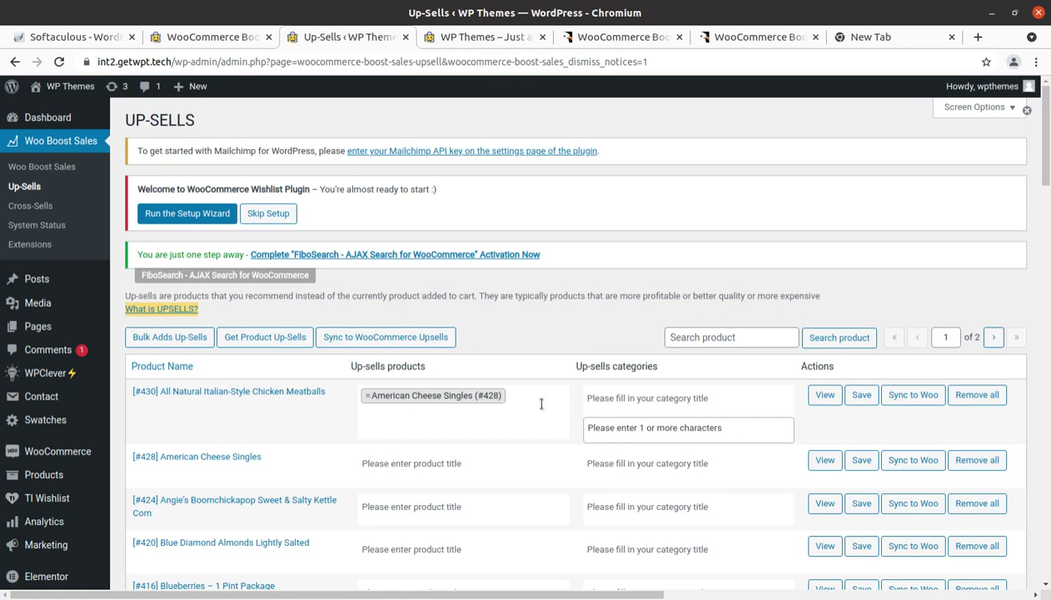
click(593, 464)
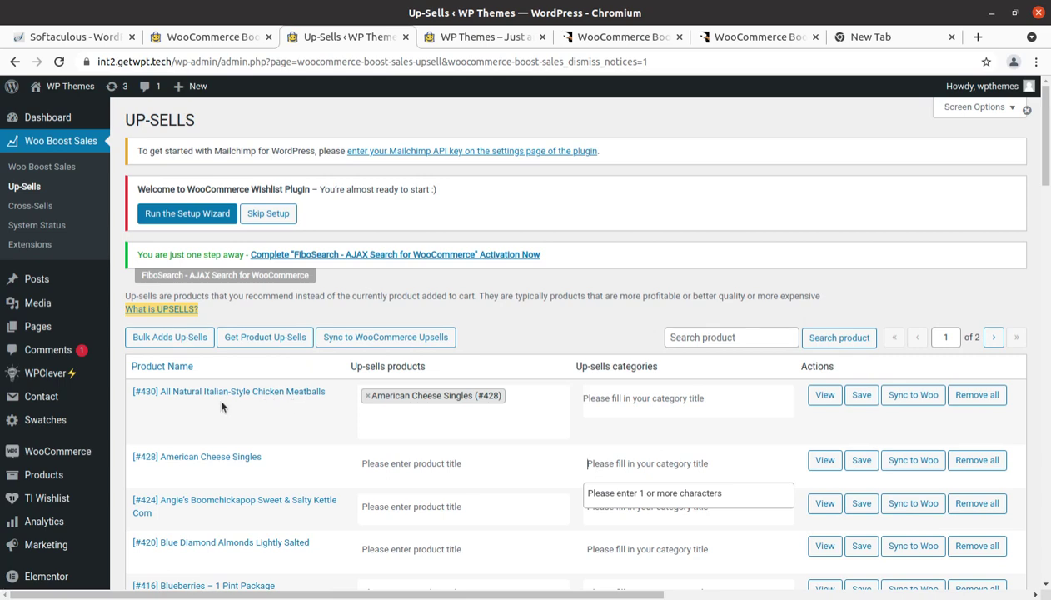
click(598, 400)
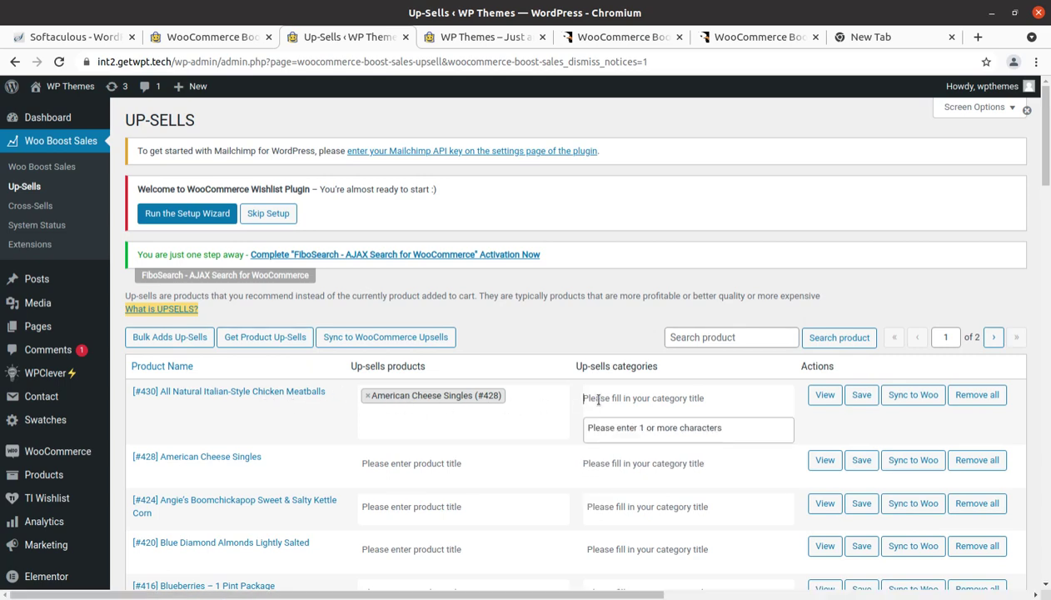
click(594, 462)
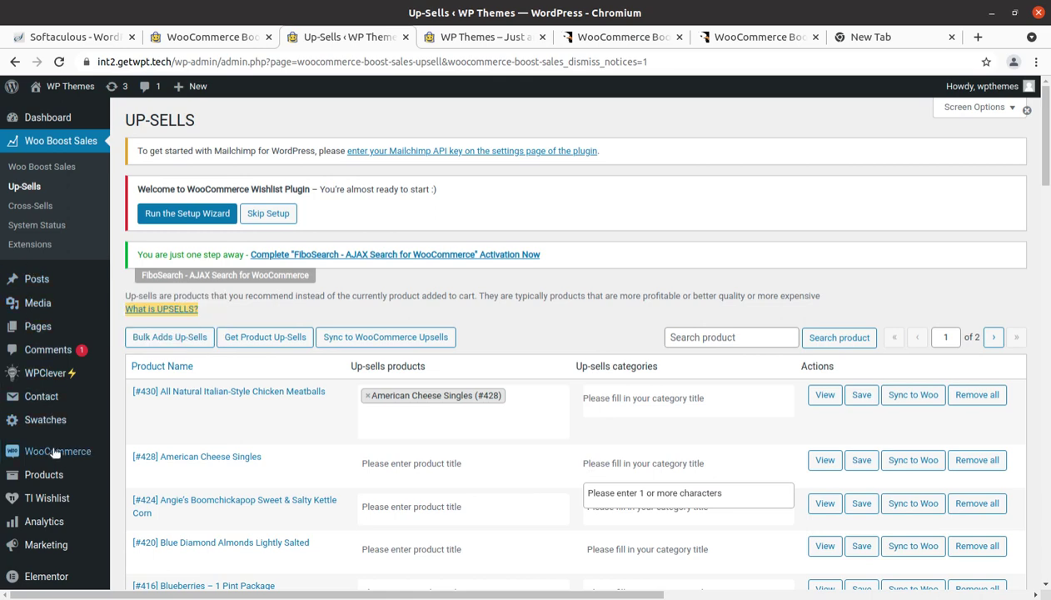
Open the store's product categories in a separate tab, check the category names, and return to the Up-Sells page.
mouse_move(52, 457)
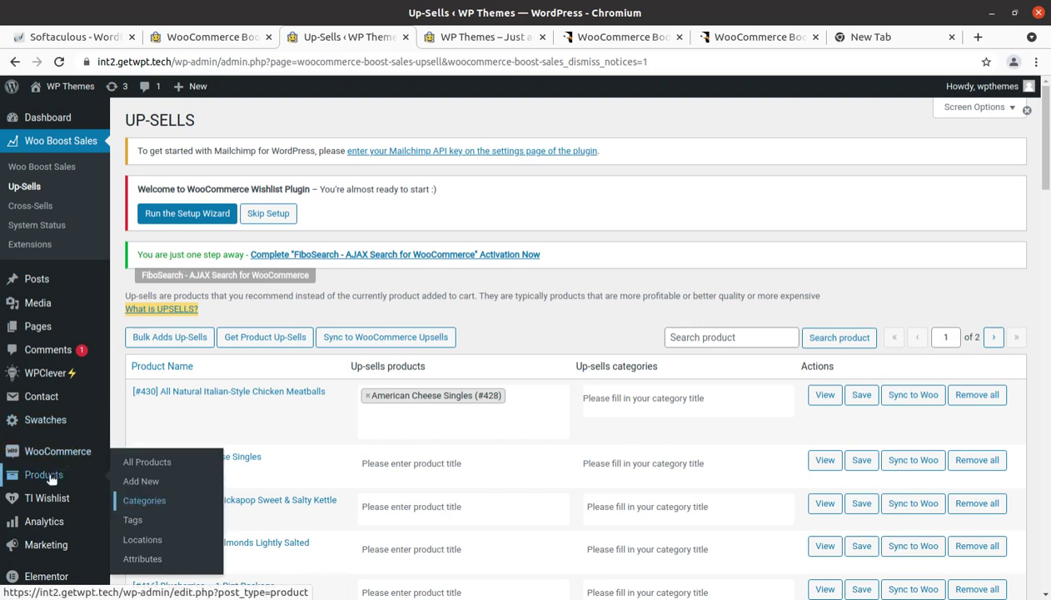
middle_click(125, 501)
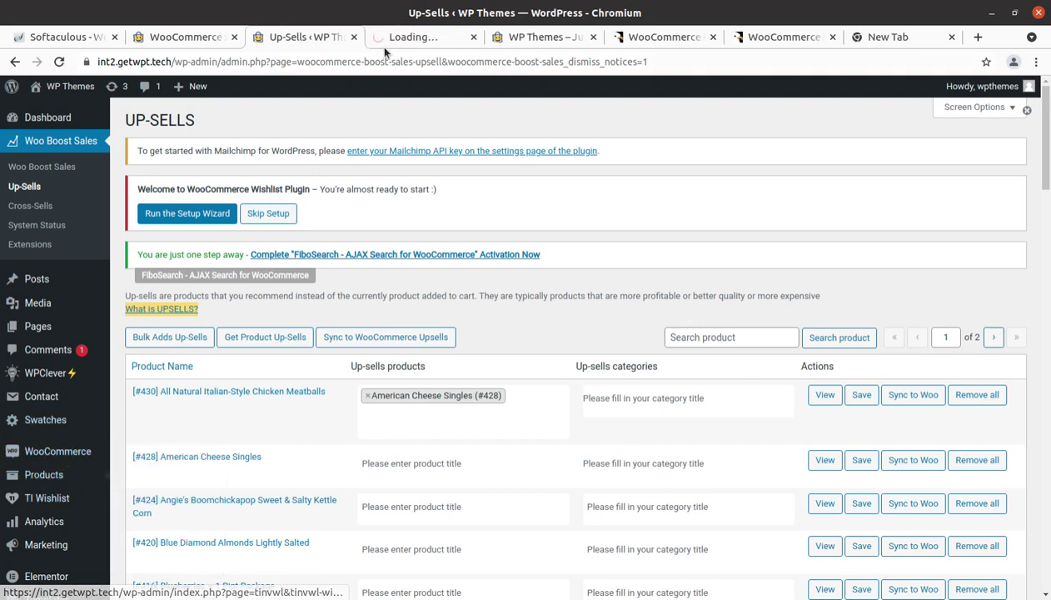
click(405, 33)
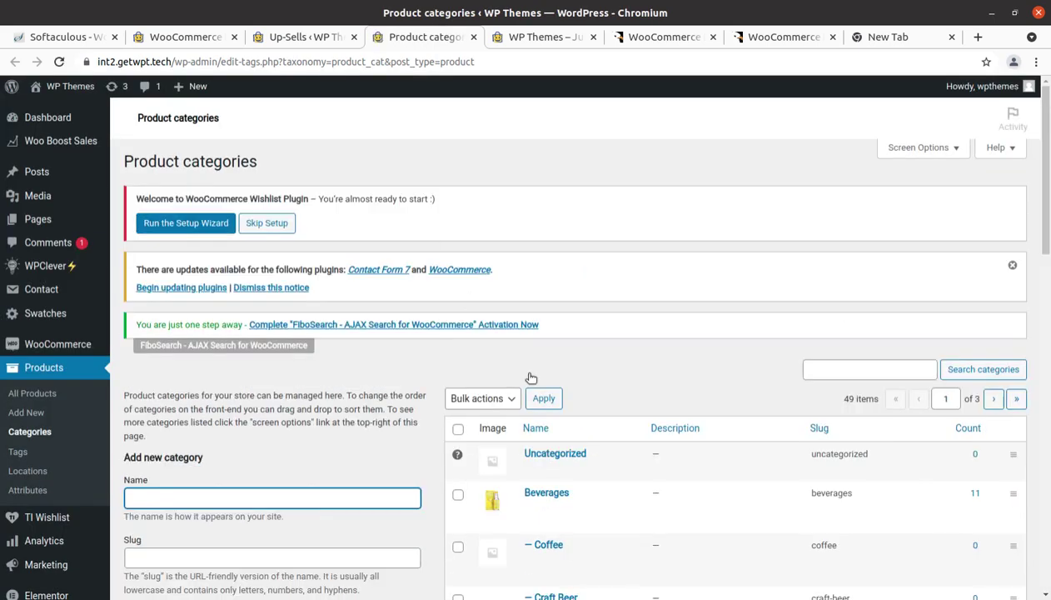
scroll(541, 467, down, 2)
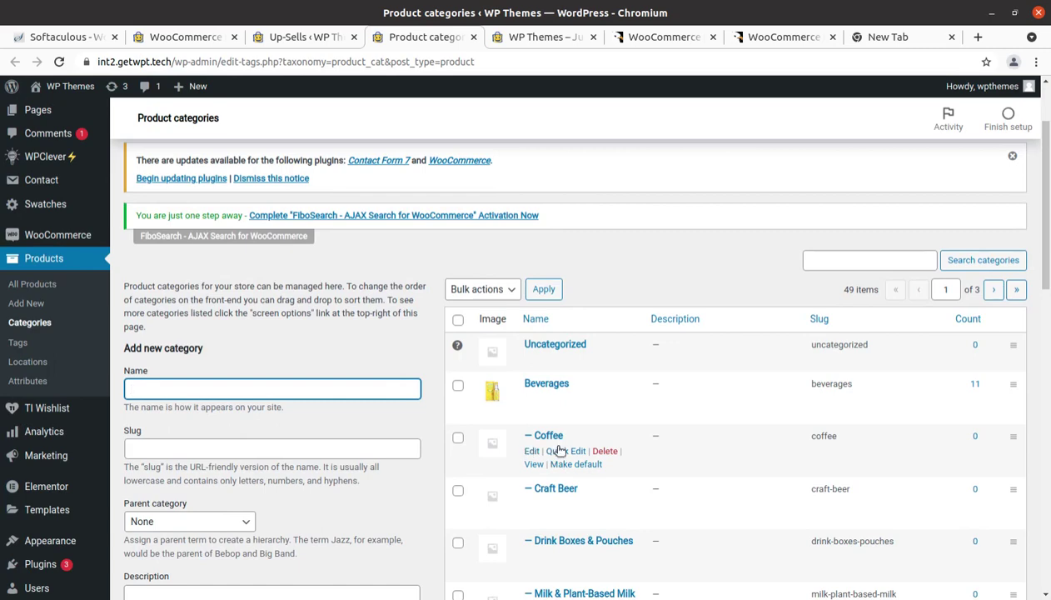
click(305, 37)
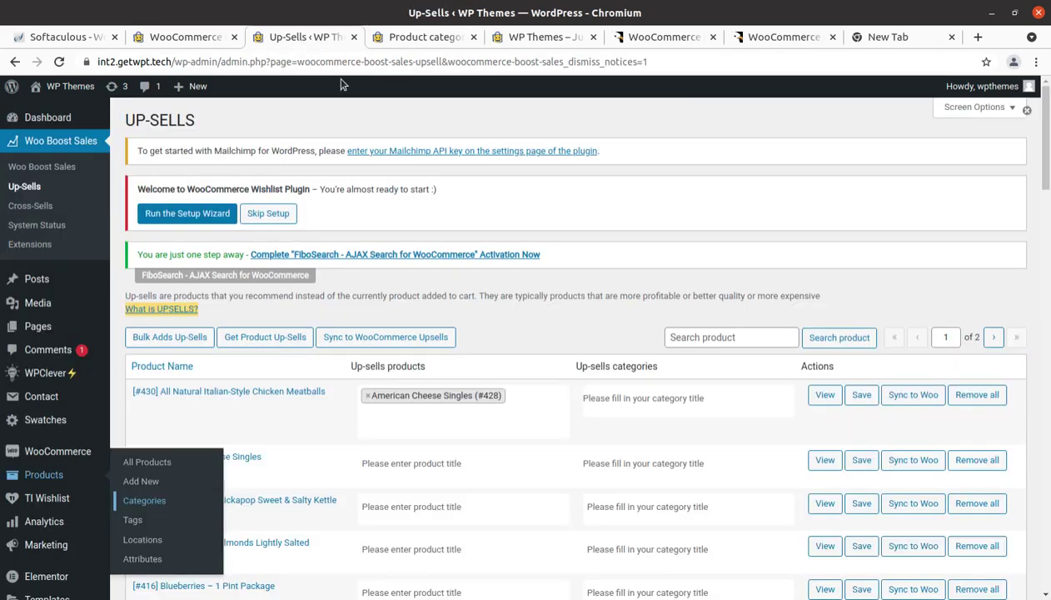
Add Beverages as the up-sell category for American Cheese Singles and save that row.
click(641, 467)
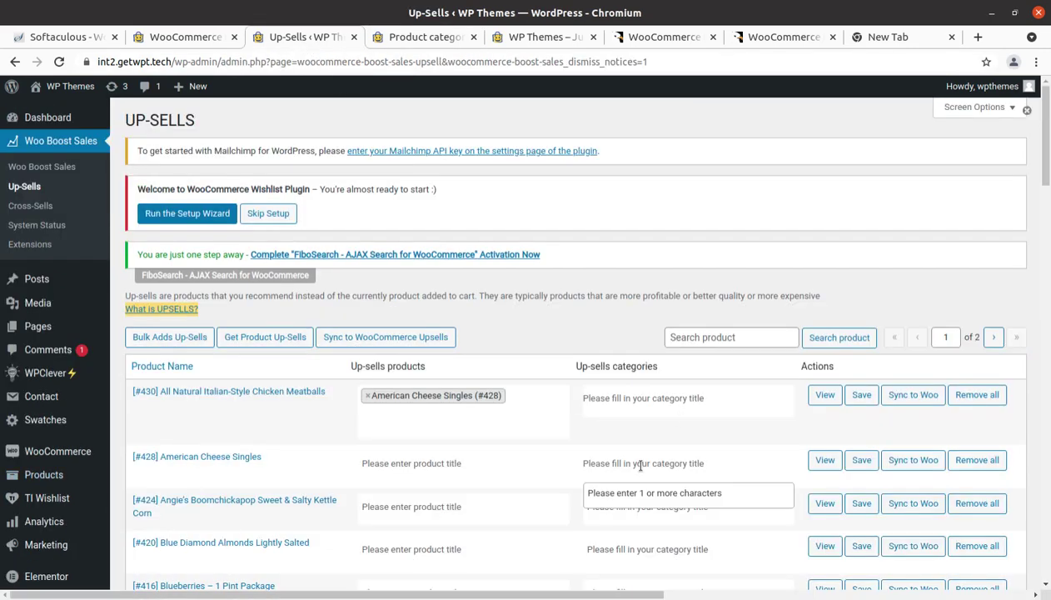
text(coff)
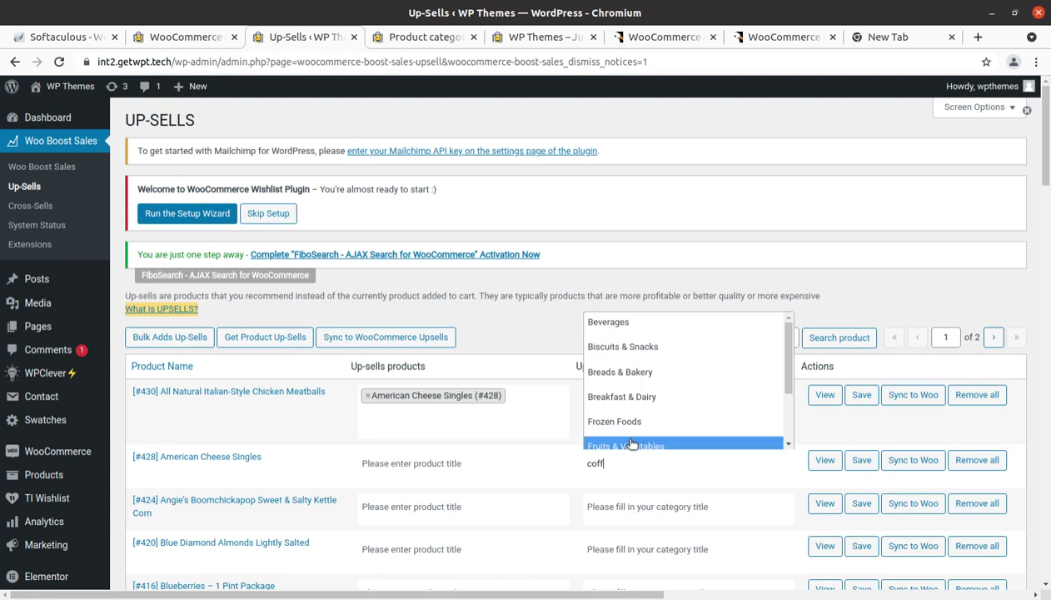
click(625, 323)
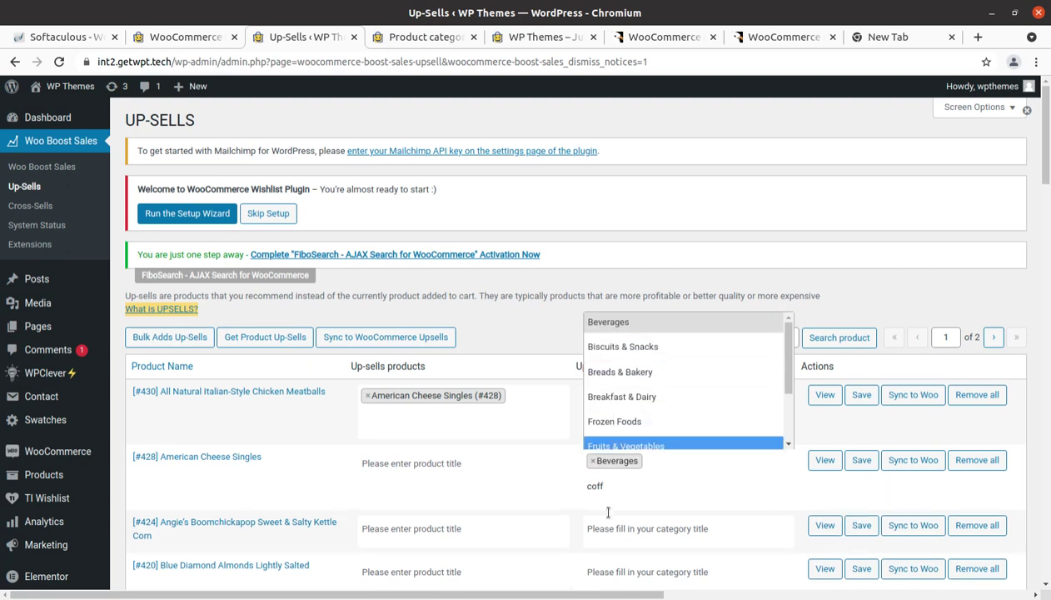
click(544, 492)
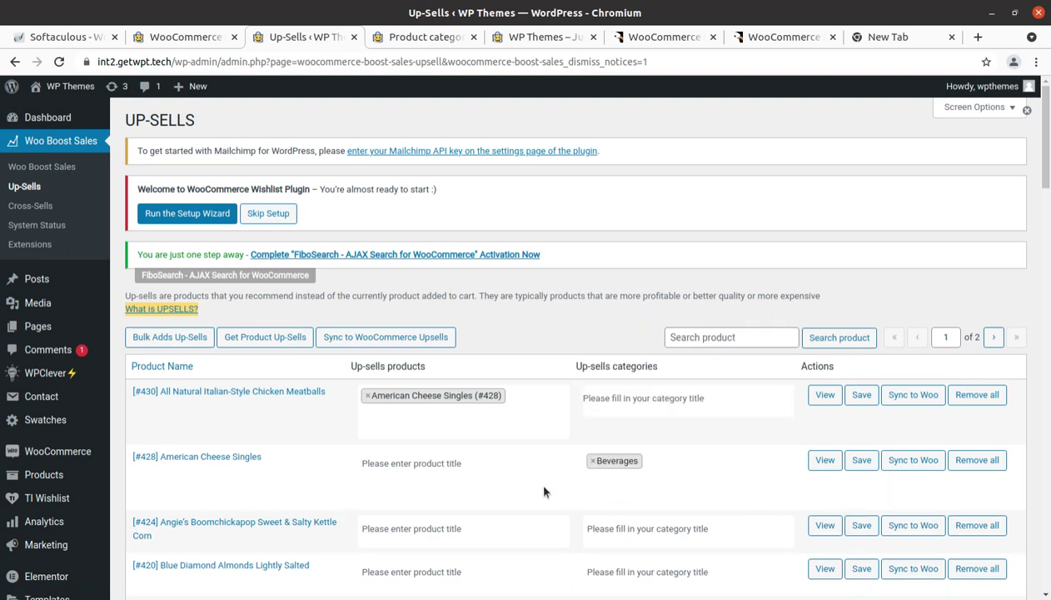
click(863, 460)
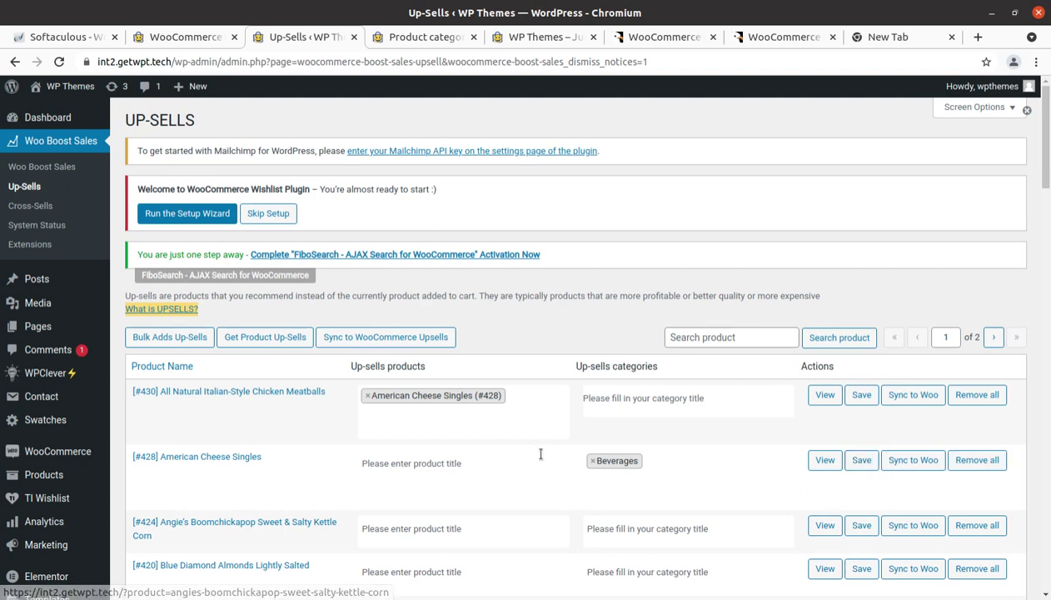
Switch to the product categories tab and open the Up-Sells page there to check the saved up-sell assignments.
scroll(315, 466, down, 3)
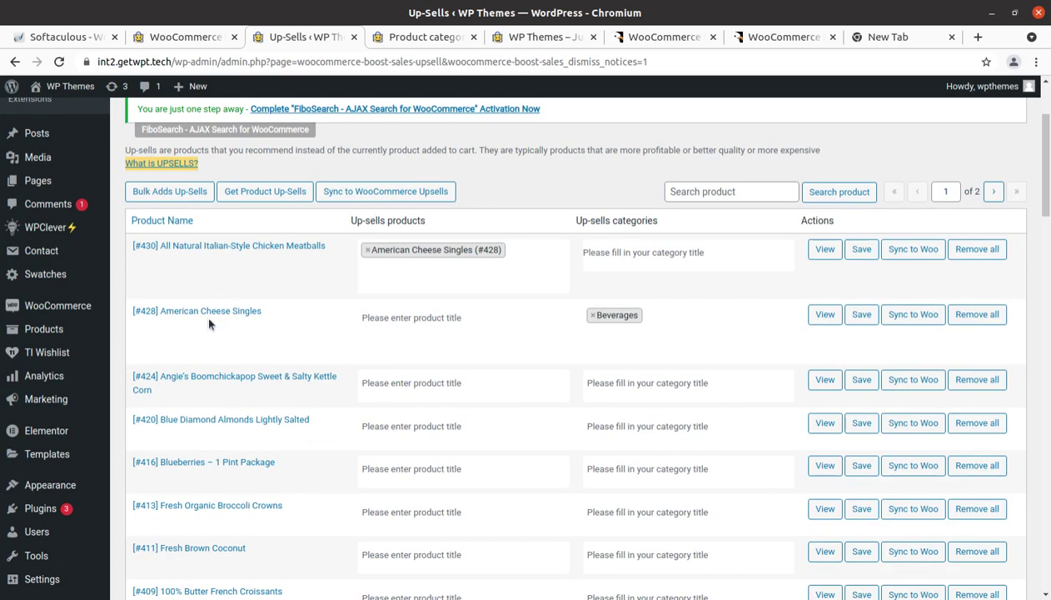
click(410, 37)
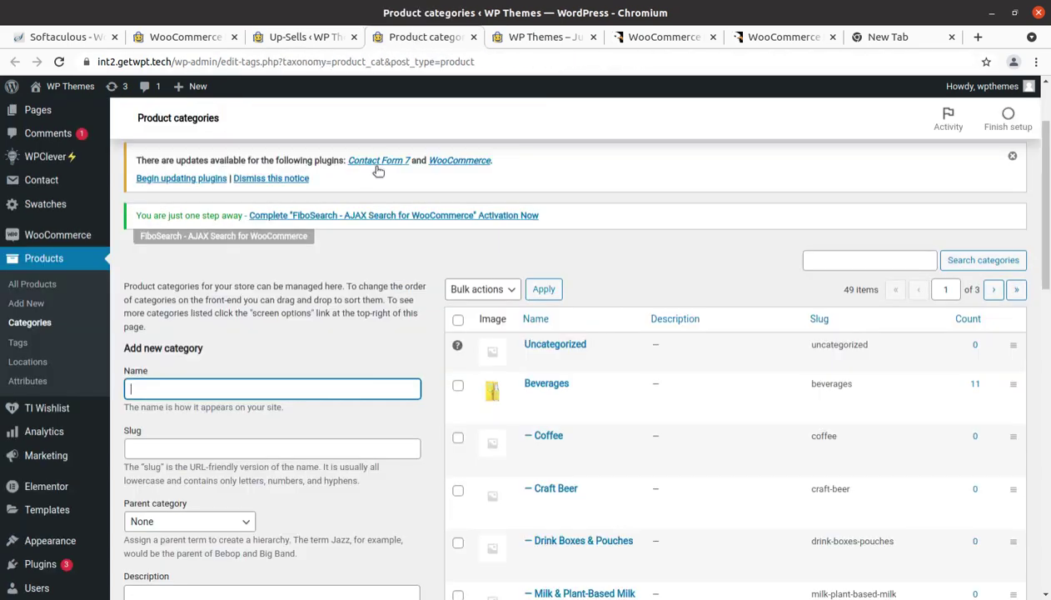
scroll(59, 417, down, 5)
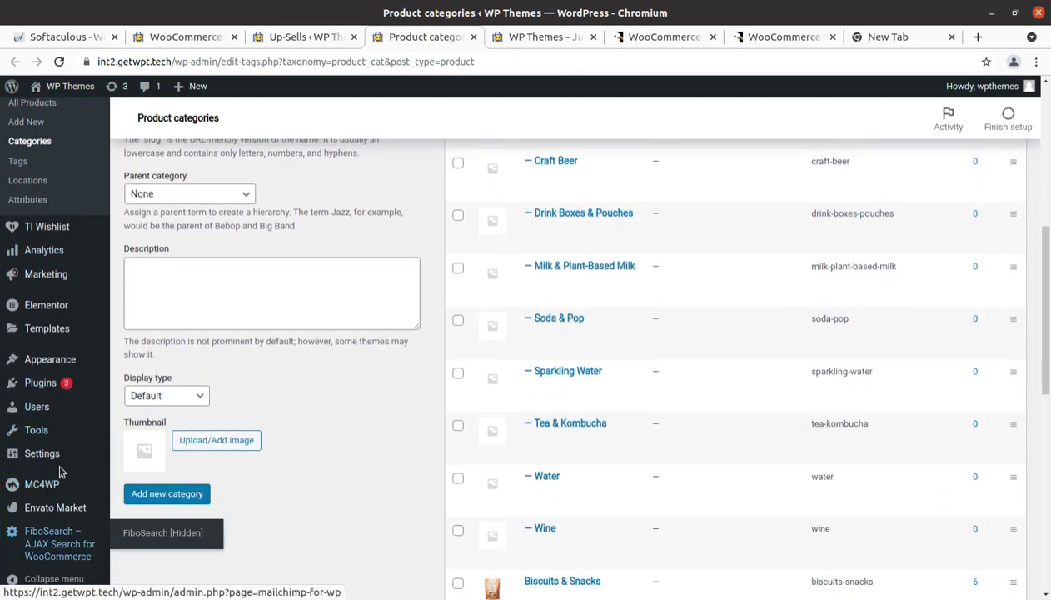
scroll(50, 466, up, 3)
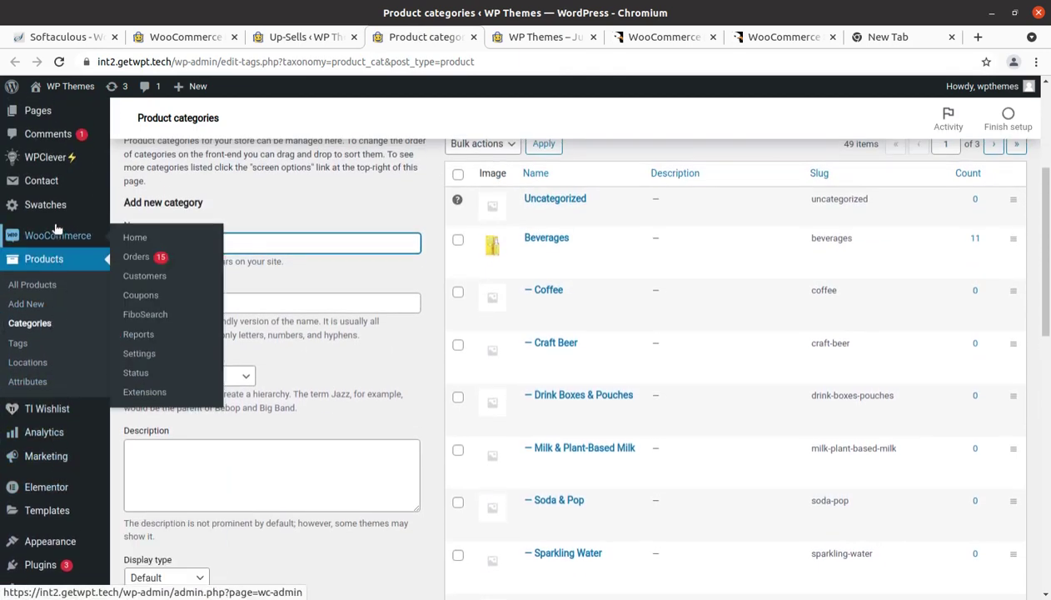
scroll(56, 228, up, 3)
scroll(56, 224, up, 1)
mouse_move(54, 146)
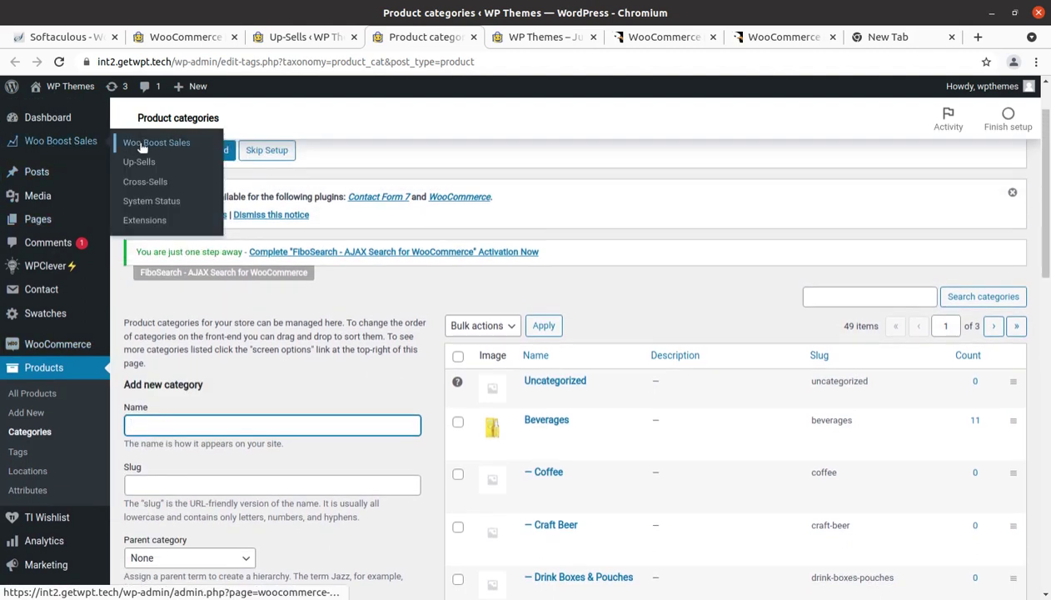
click(143, 163)
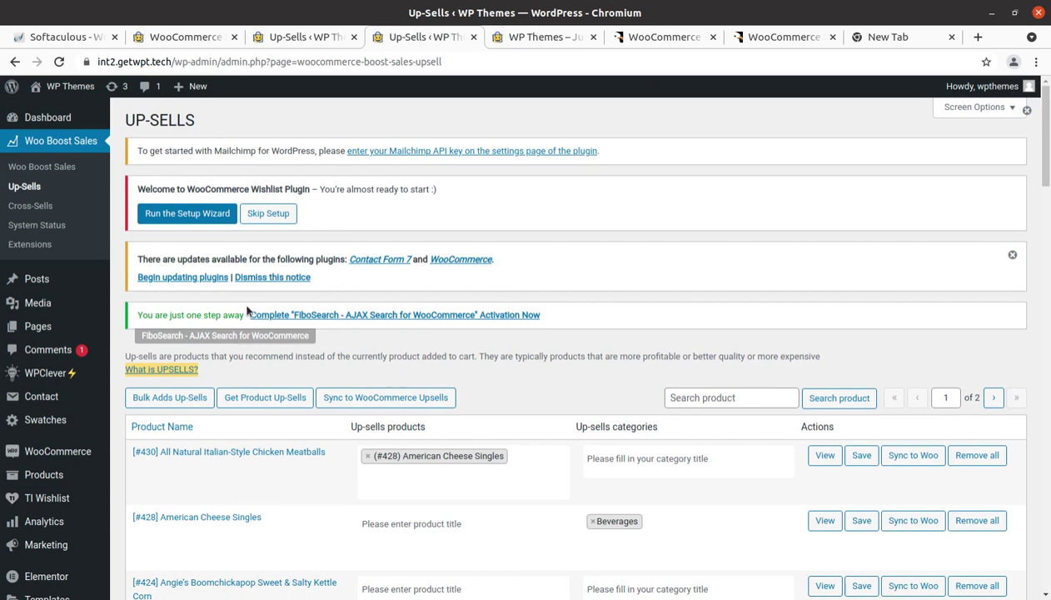
Open the Upsell settings of WooCommerce Boost Sales and review the hiding, product source, exclusion, sorting and Ajax add-to-cart options.
click(44, 173)
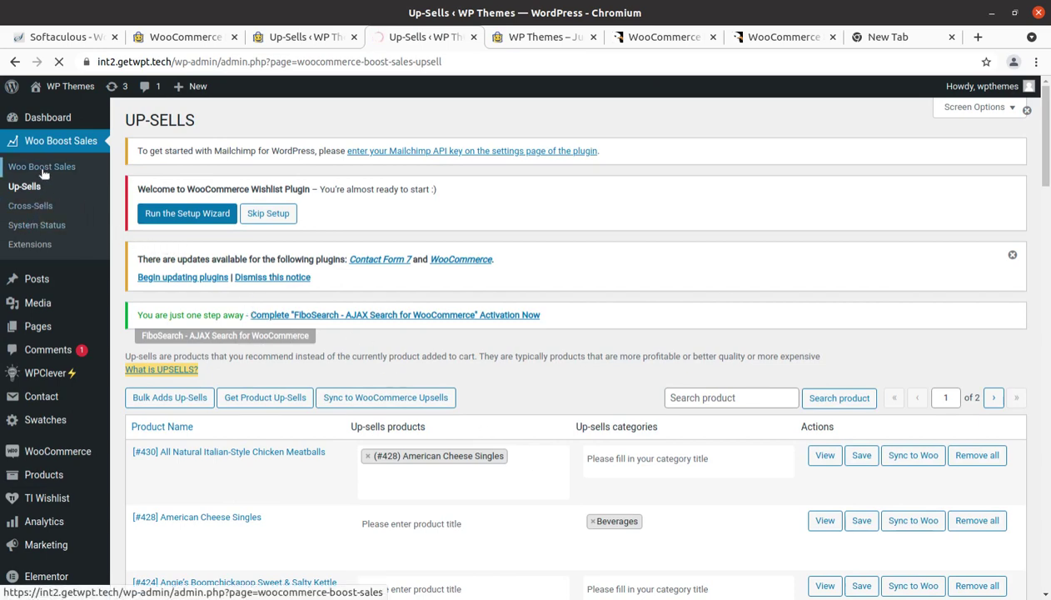
click(228, 376)
scroll(316, 391, down, 3)
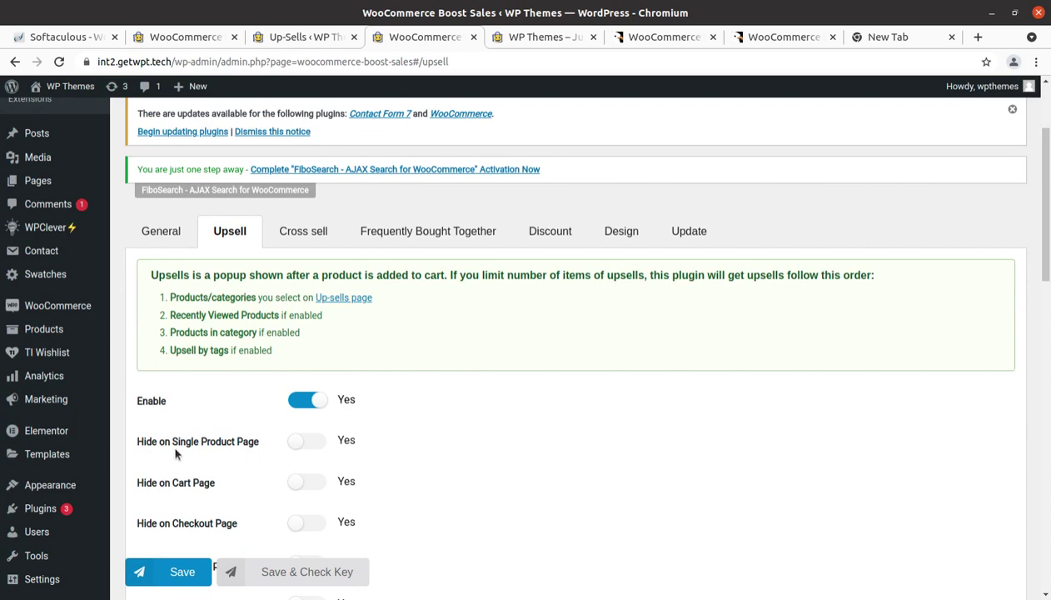
scroll(220, 446, down, 3)
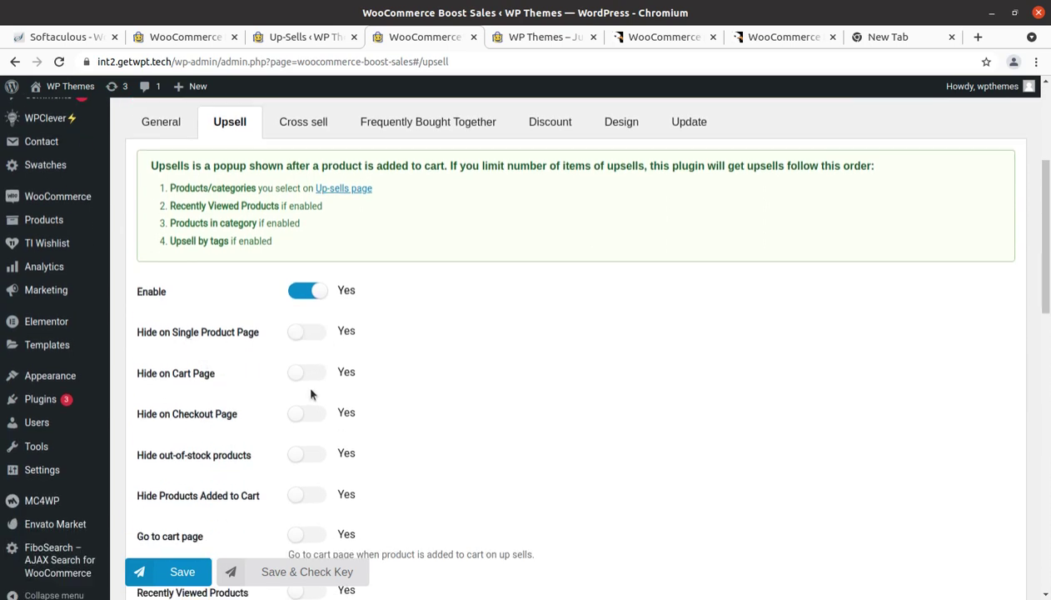
scroll(320, 392, down, 3)
scroll(299, 394, down, 1)
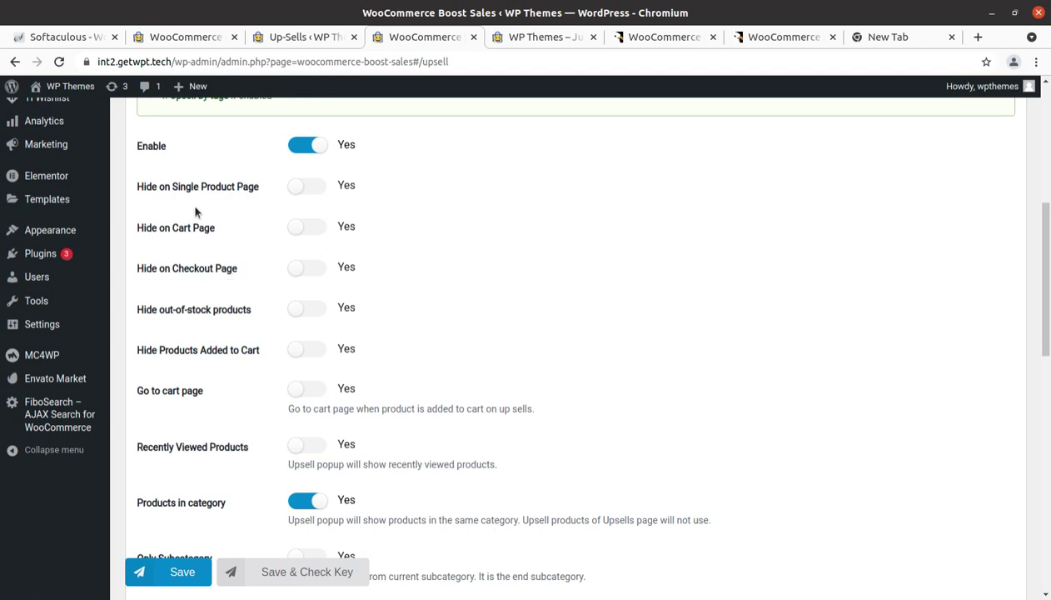
scroll(192, 375, down, 2)
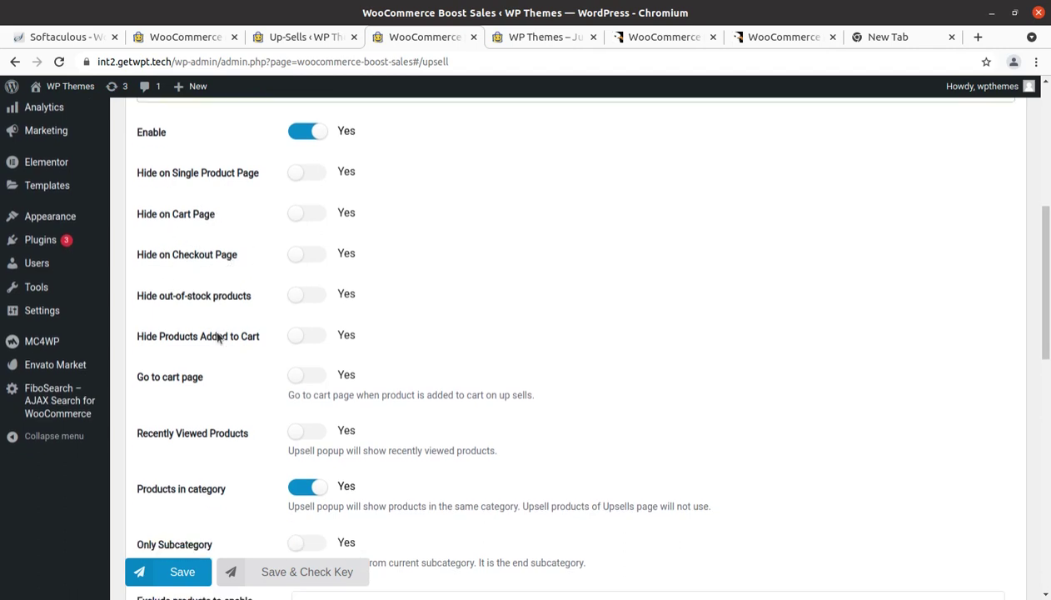
scroll(197, 391, down, 3)
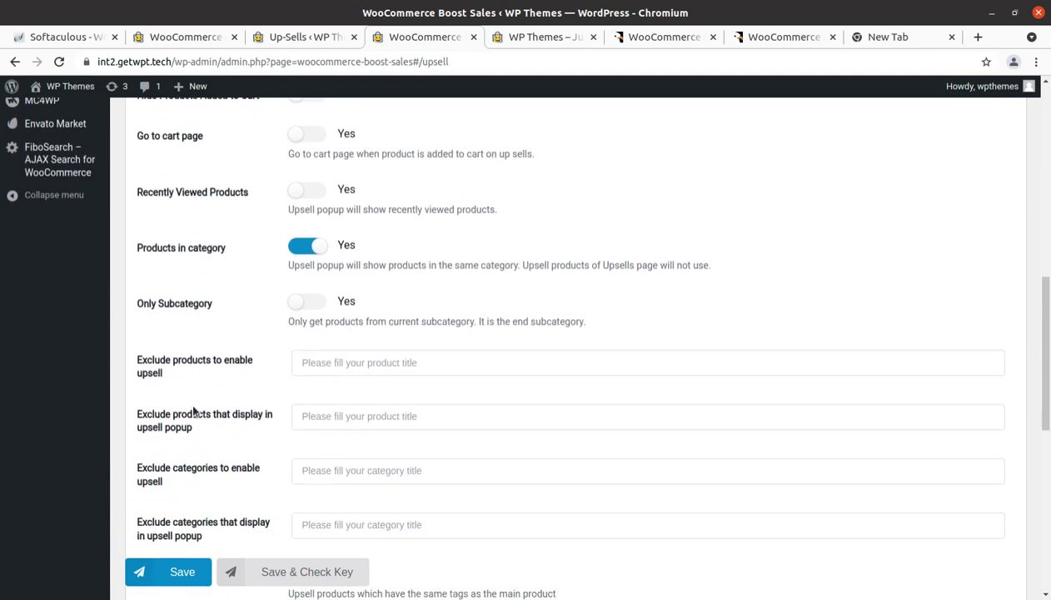
scroll(175, 359, up, 2)
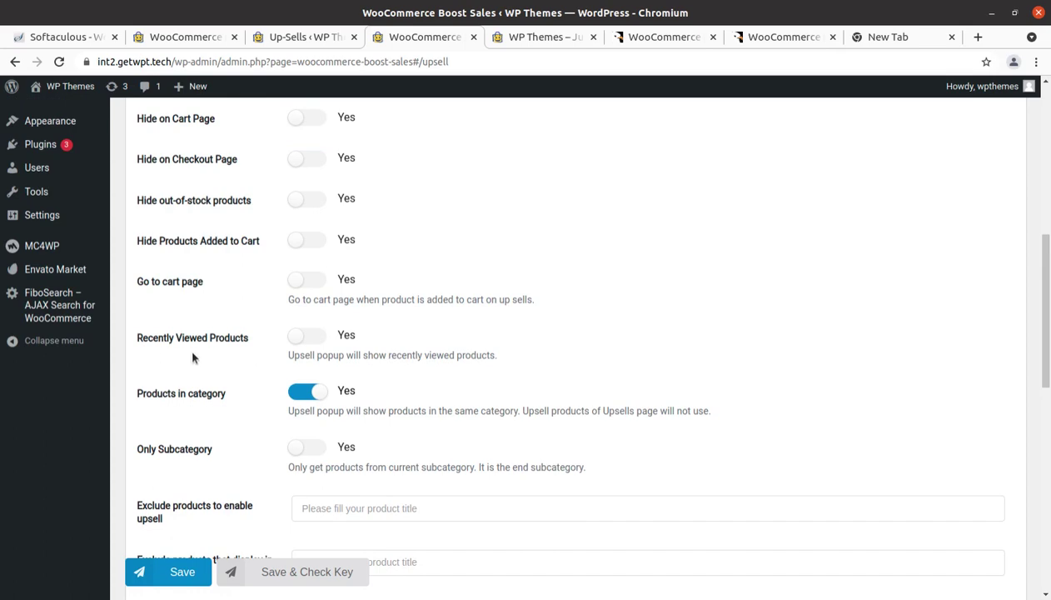
scroll(215, 366, down, 6)
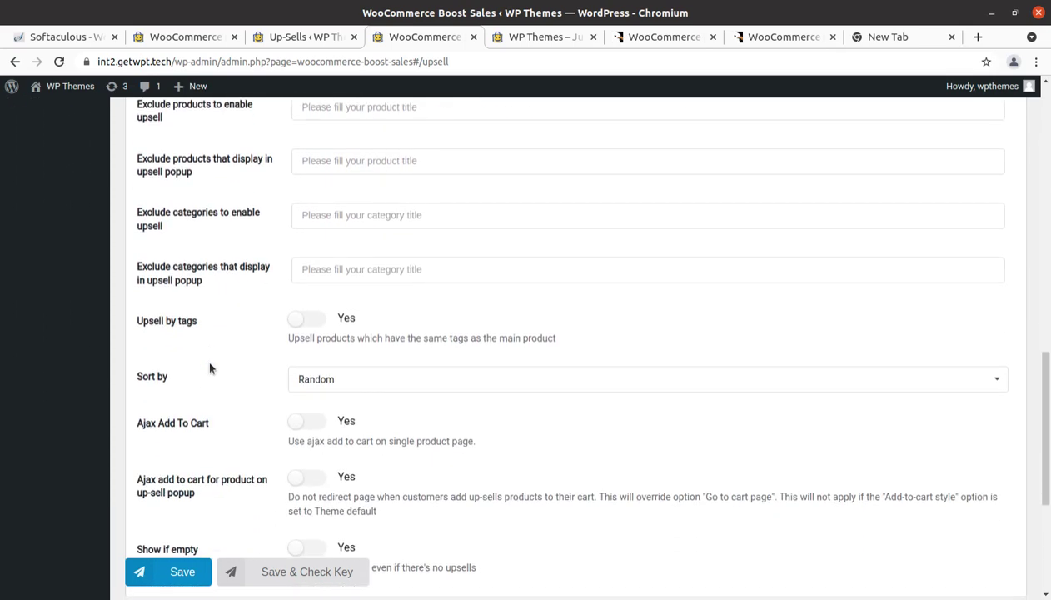
Save the Upsell settings and open the Cross sell settings of WooCommerce Boost Sales.
scroll(210, 367, down, 1)
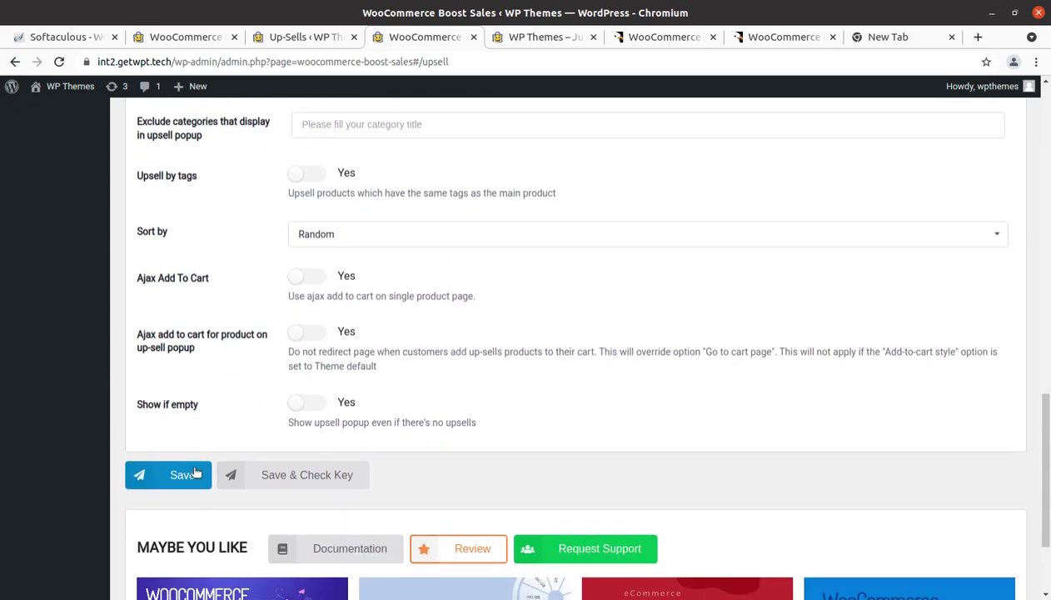
click(188, 479)
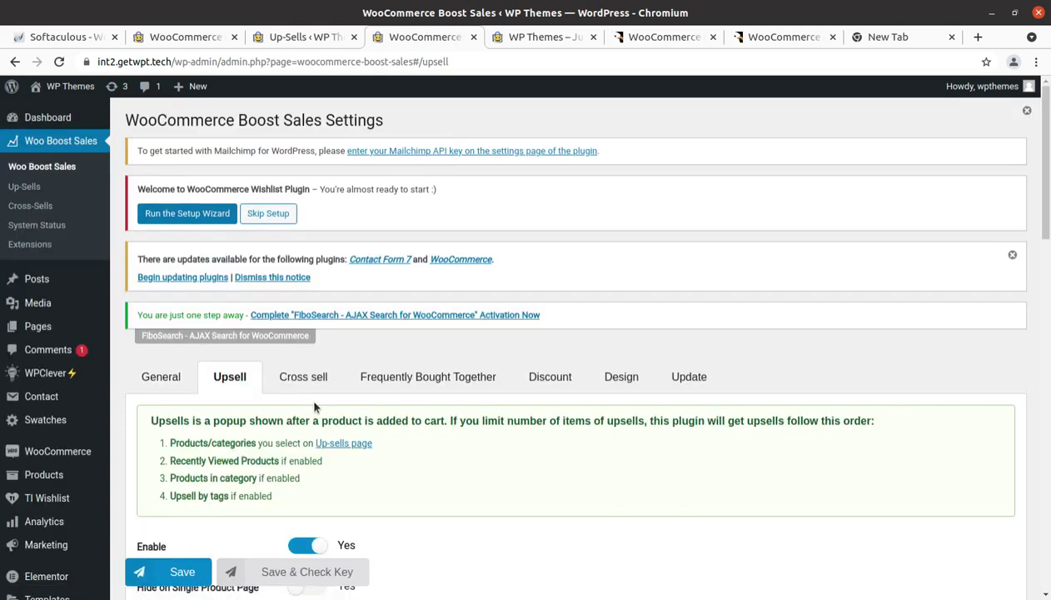
click(305, 375)
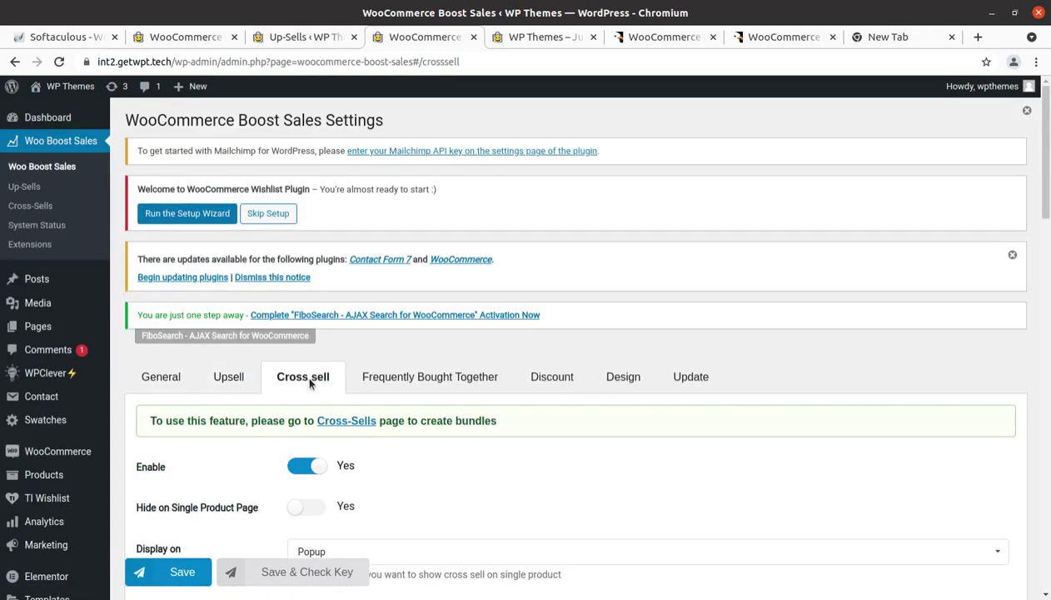
Open the Cross-Sells page linked in the Cross sell settings in a separate tab and switch to it.
scroll(309, 395, down, 2)
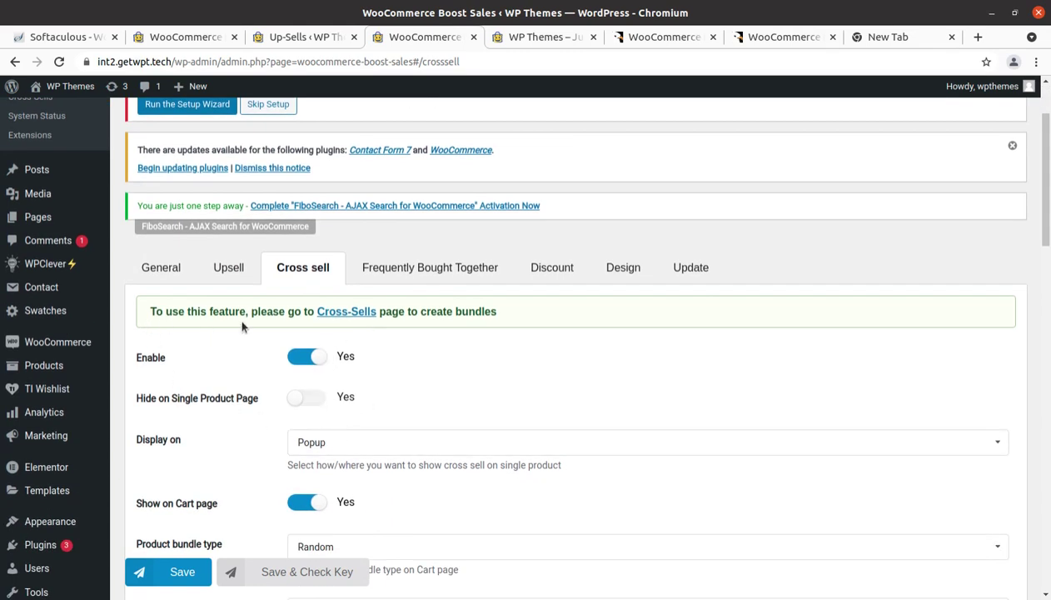
middle_click(343, 316)
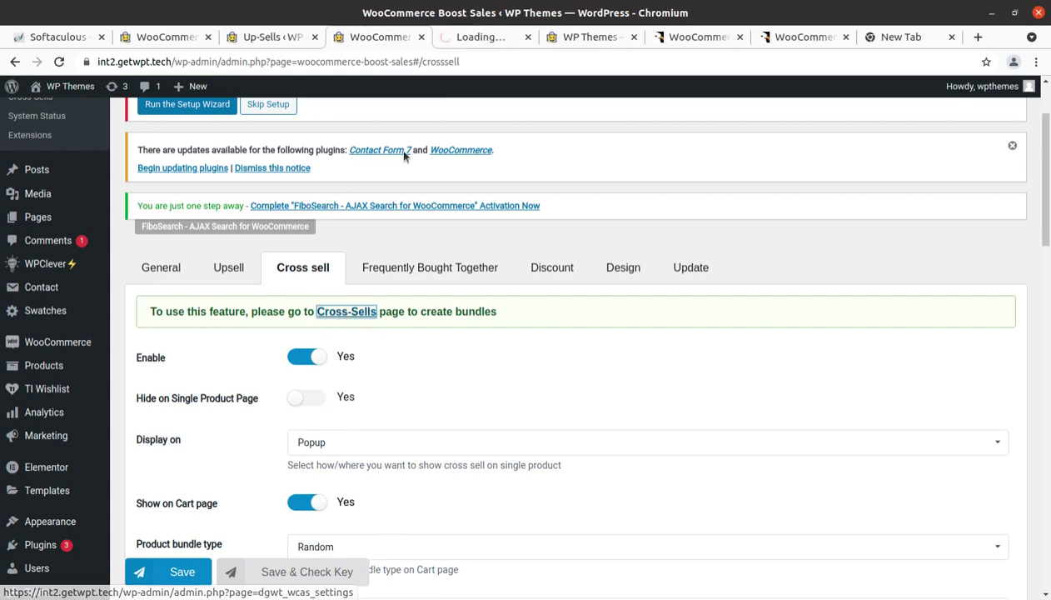
click(481, 38)
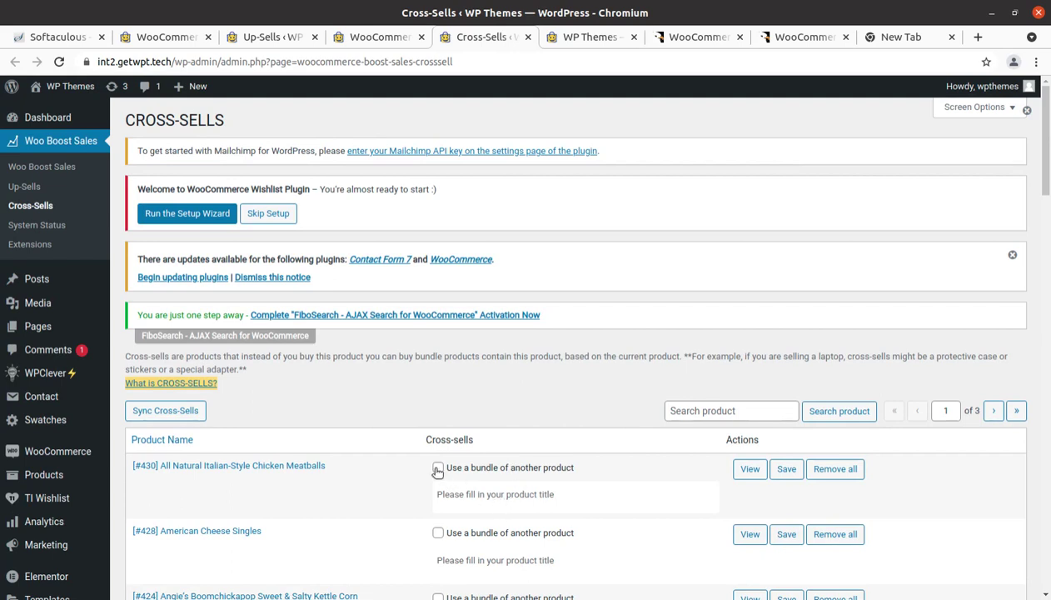
Add American Cheese Singles and Angie's Boomchickapop Sweet & Salty Kettle Corn as cross-sells for All Natural Italian-Style Chicken Meatballs and save that row.
scroll(467, 485, down, 3)
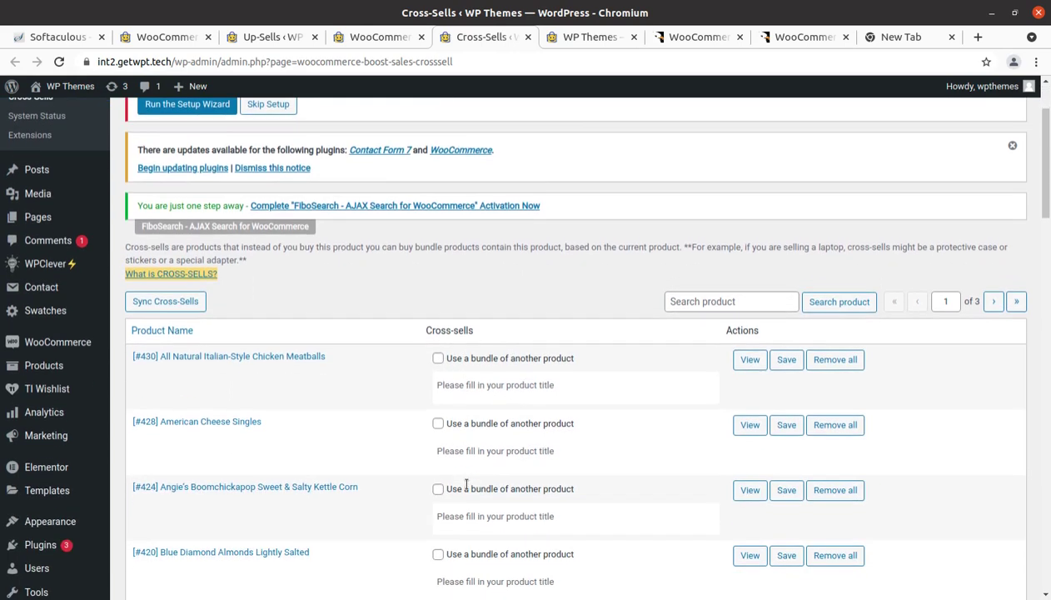
click(446, 386)
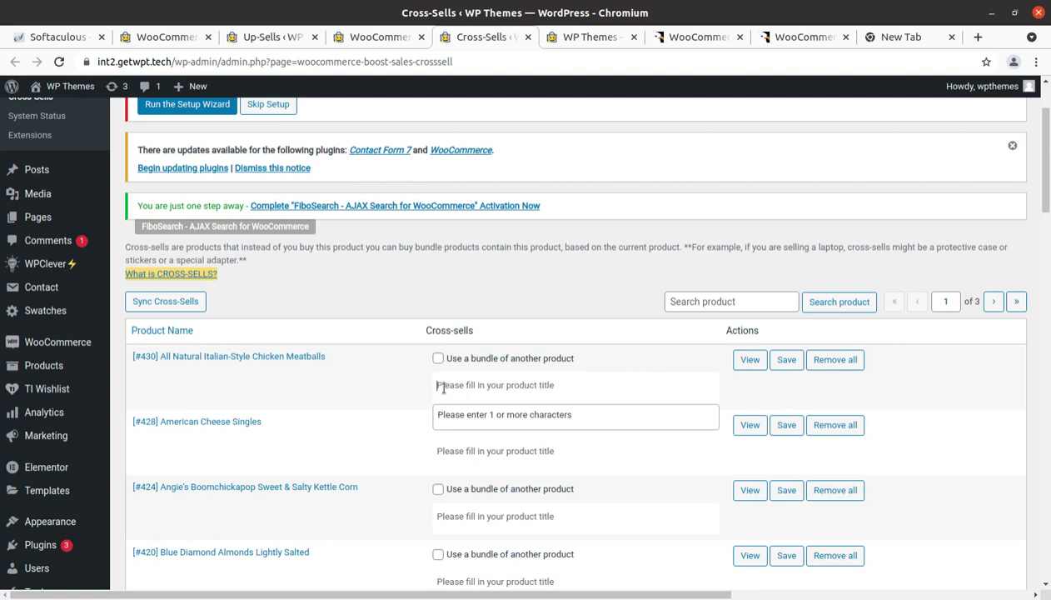
text(a)
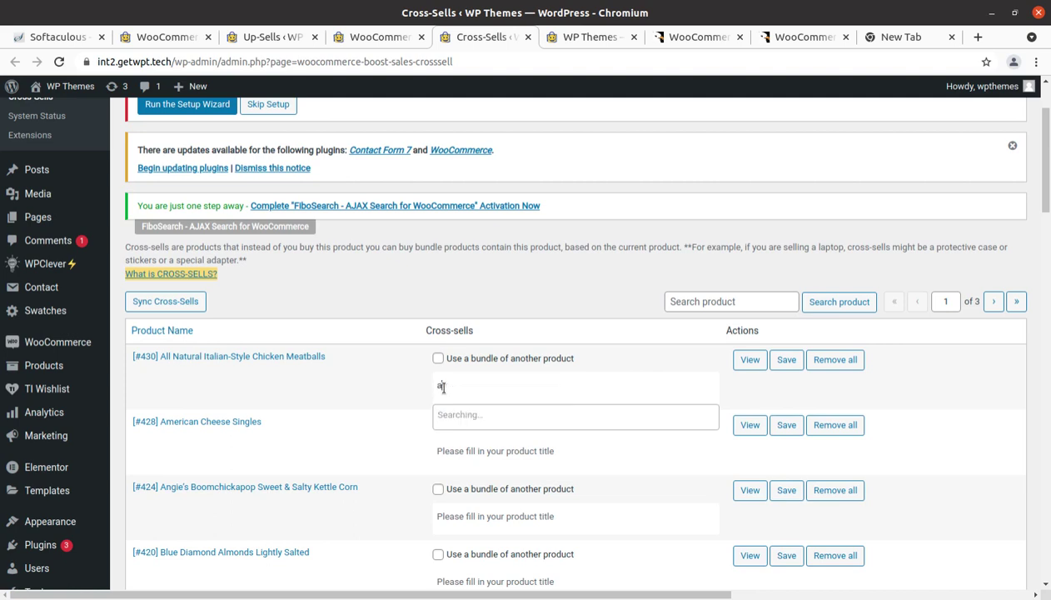
text(merican)
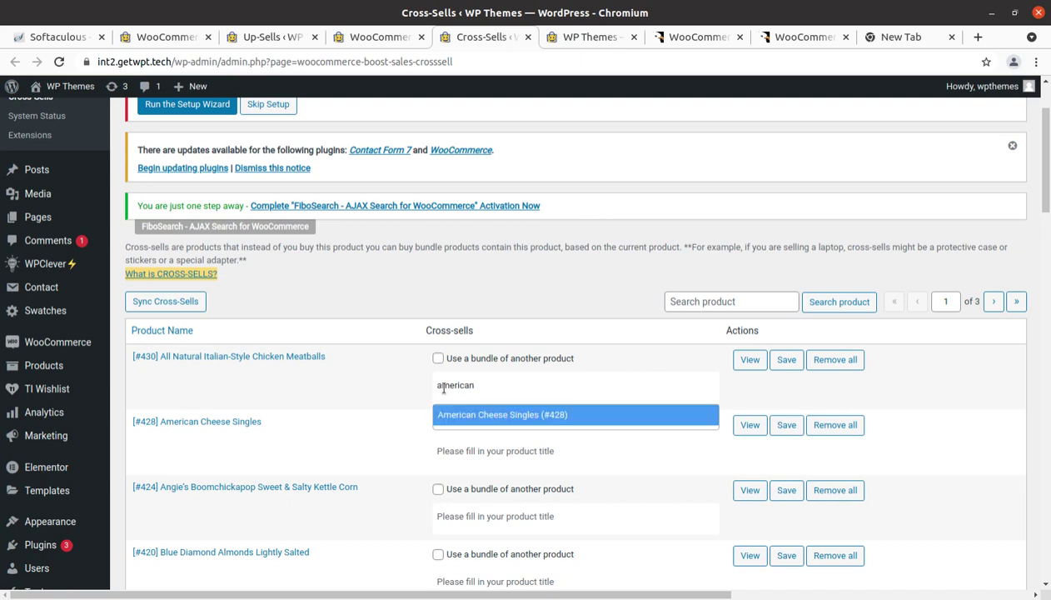
key(Return)
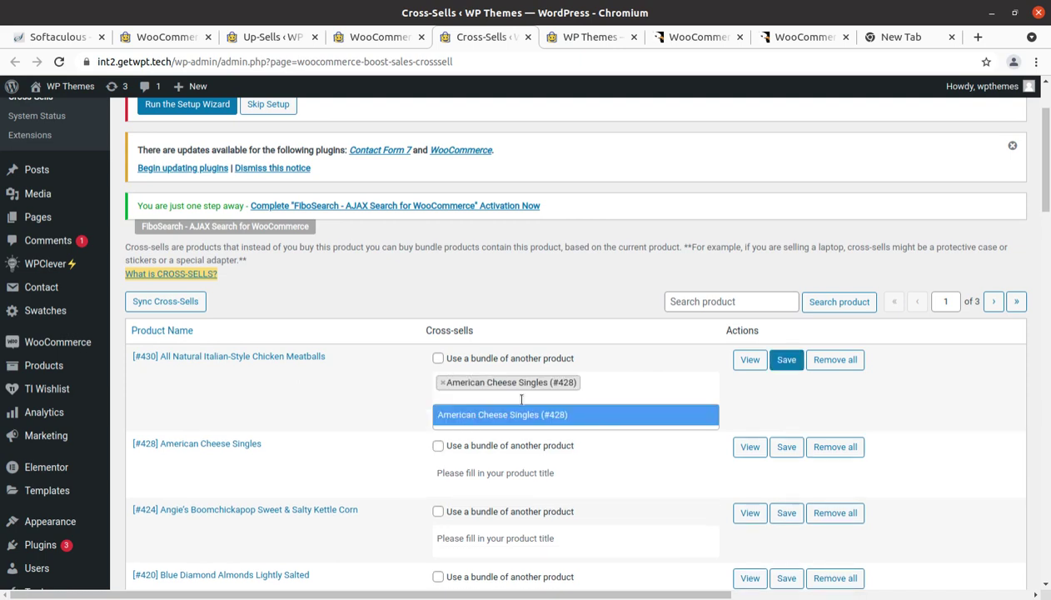
click(592, 384)
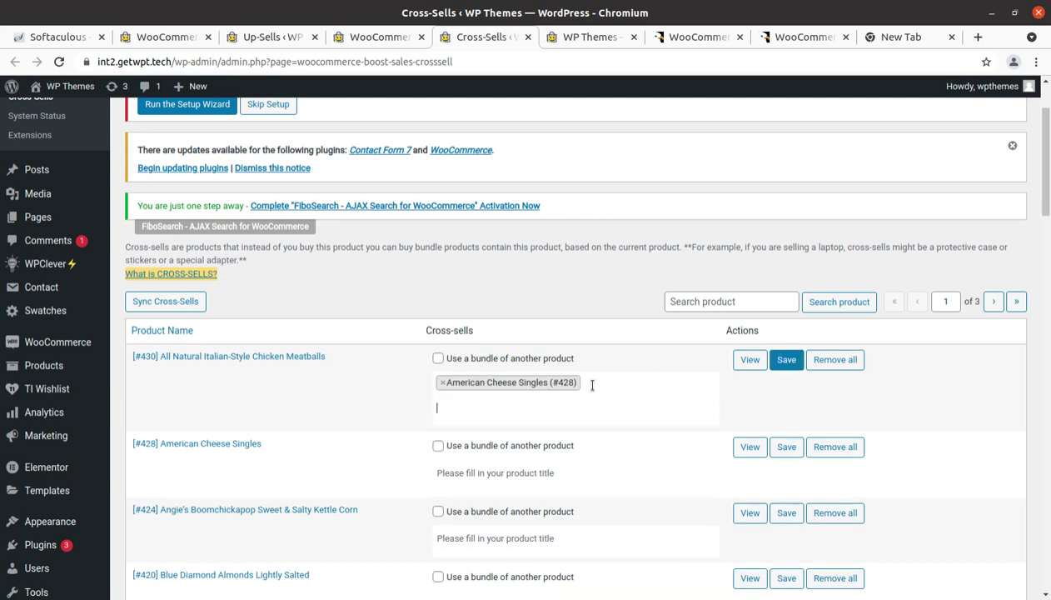
text(angie)
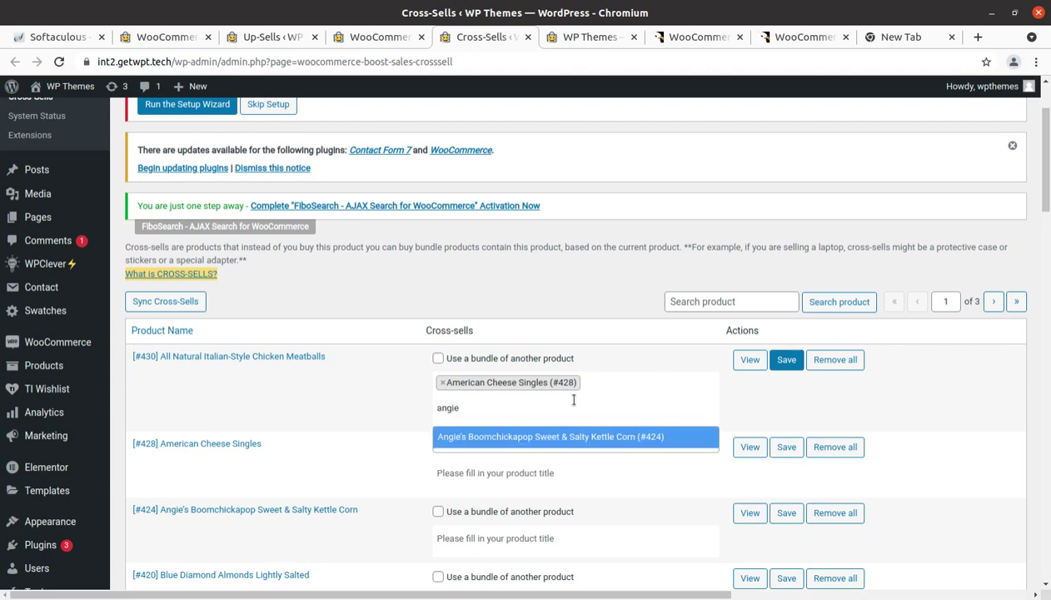
click(514, 436)
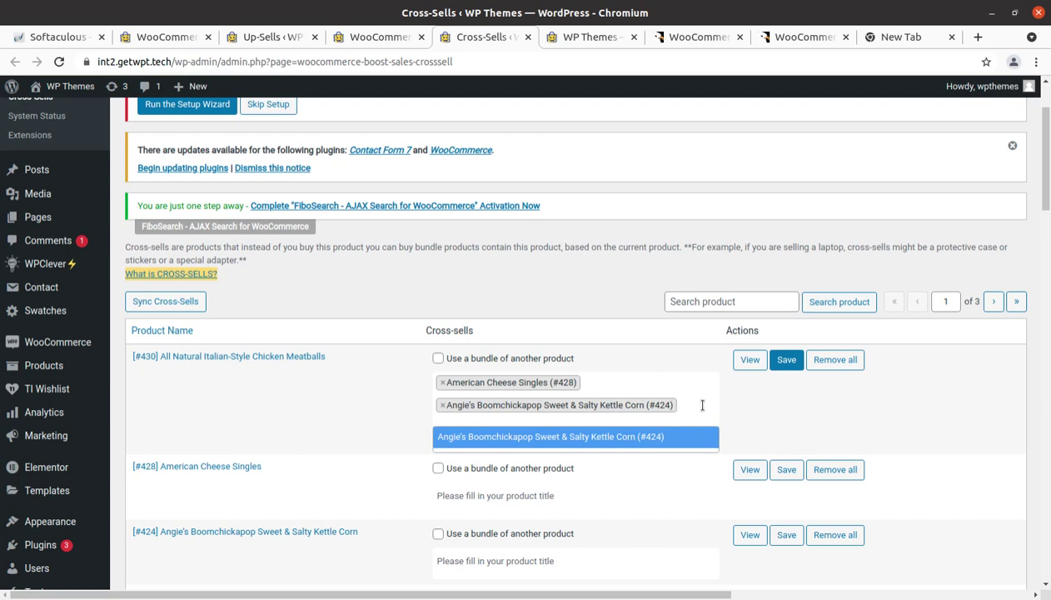
click(790, 362)
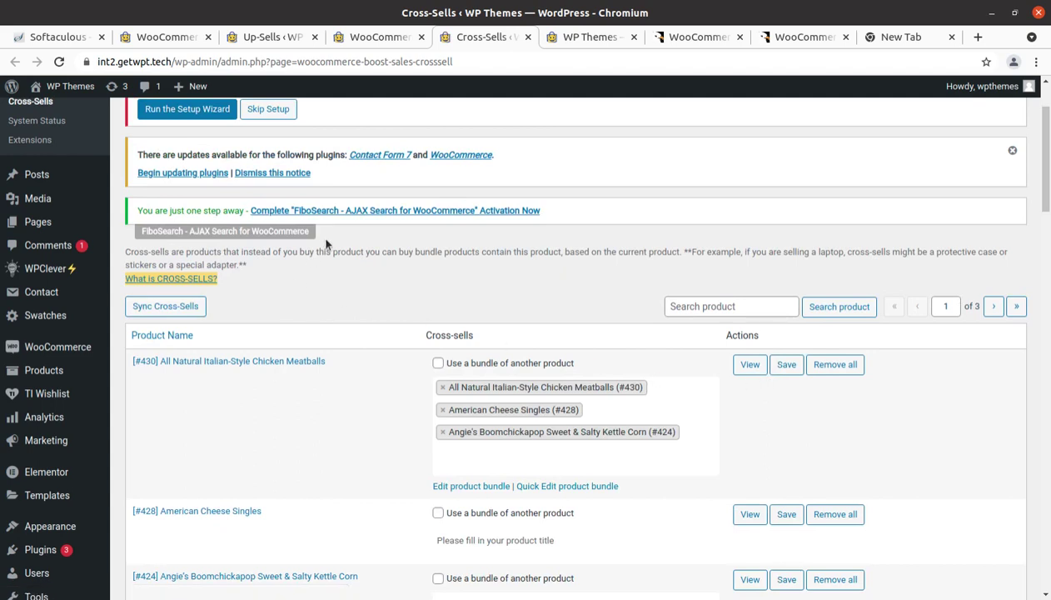
Sync the cross-sells to create bundles from each product's WooCommerce cross-sells, accepting the confirmation.
scroll(351, 291, up, 3)
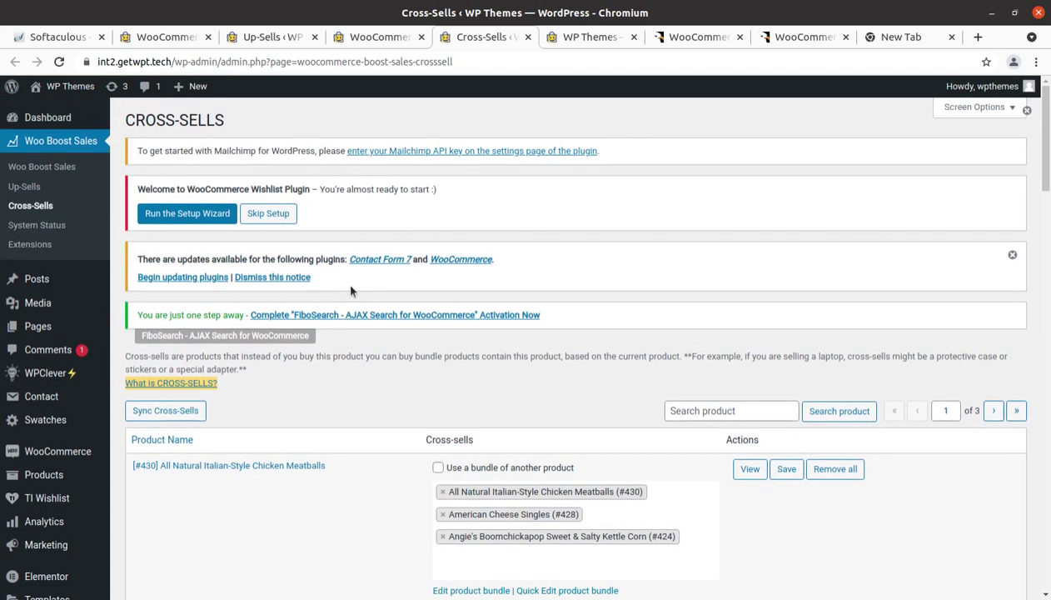
click(181, 411)
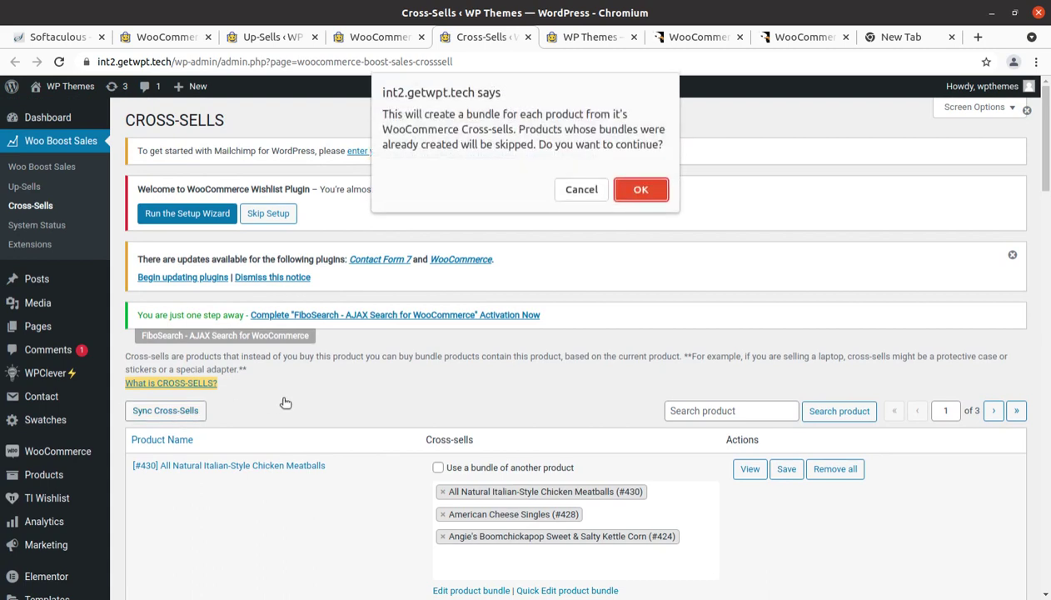
click(640, 191)
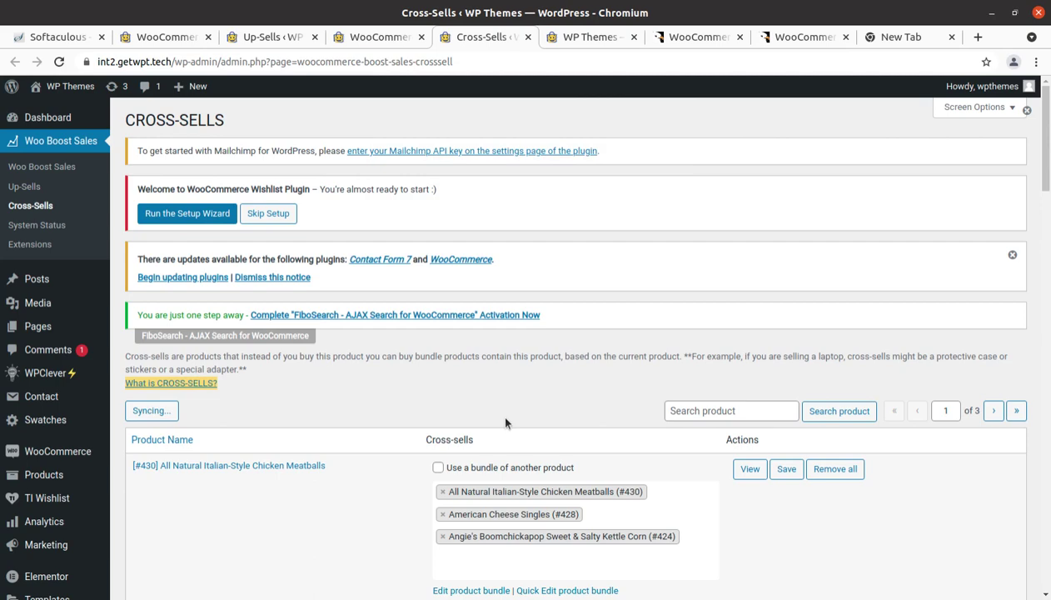
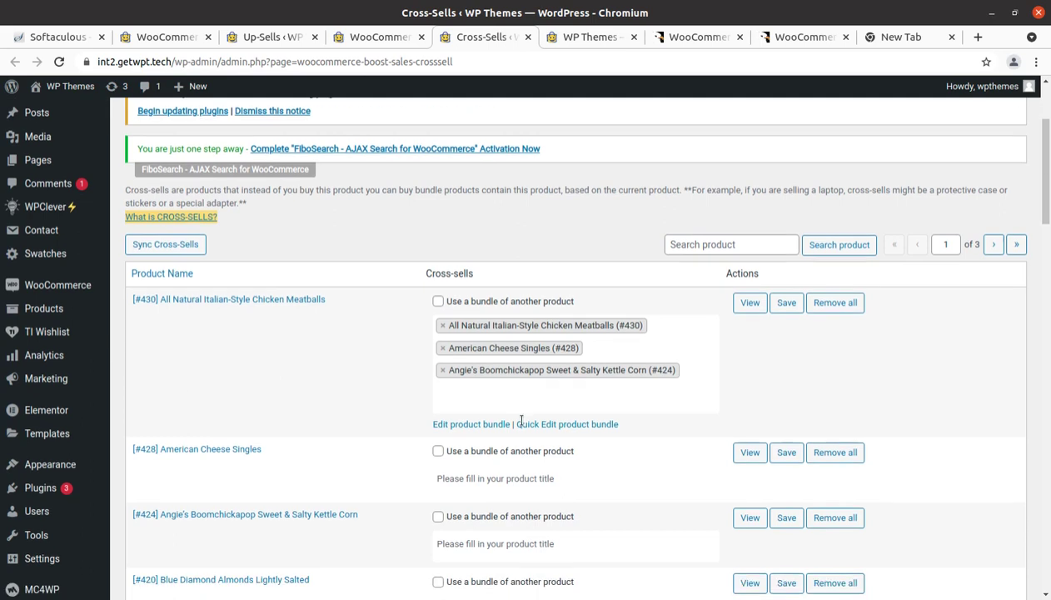
Return to the Woo Boost Sales settings, and switch to the storefront tab and reload the home page to look it over.
scroll(511, 267, up, 6)
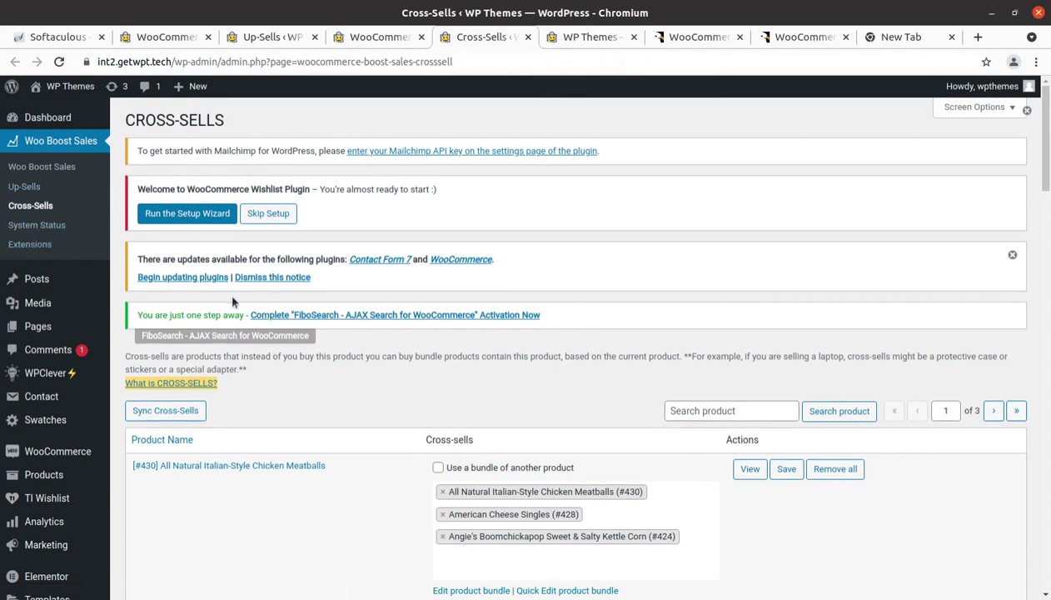
click(23, 172)
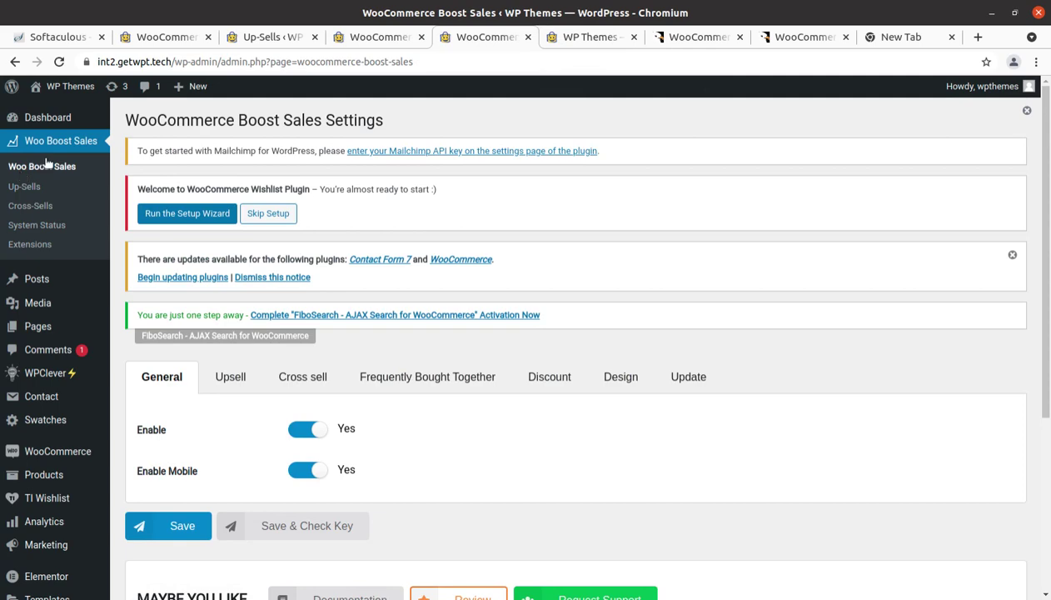
click(553, 39)
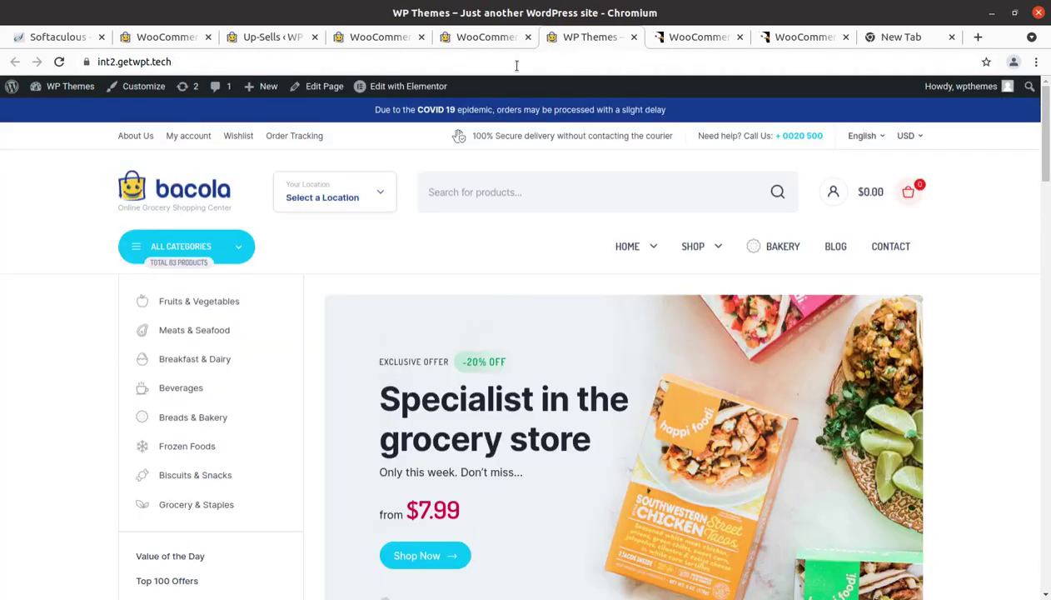
click(59, 61)
scroll(200, 399, down, 2)
scroll(200, 389, down, 1)
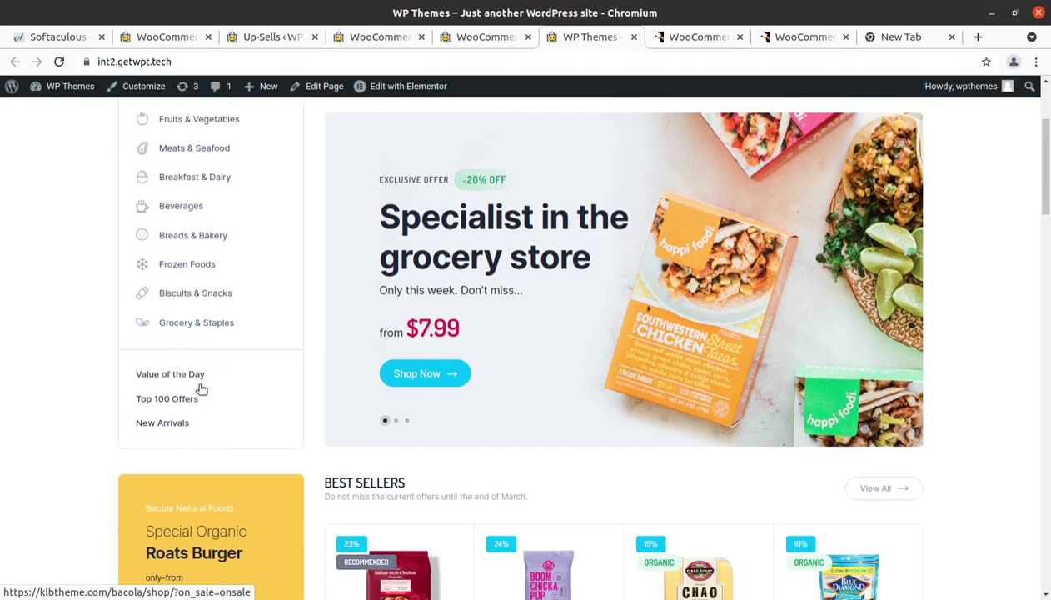
scroll(200, 389, up, 3)
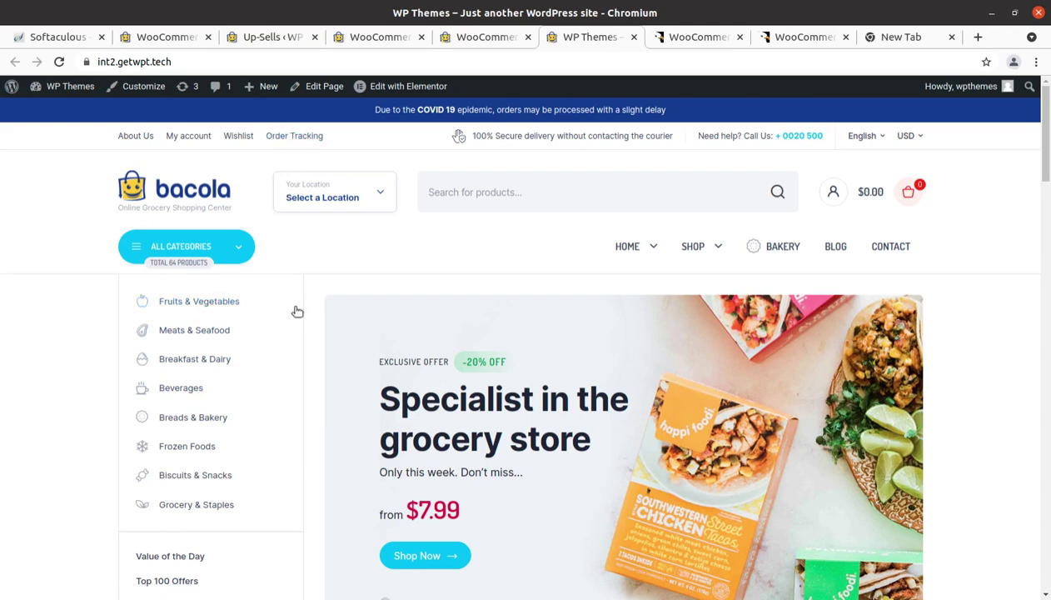
Open the Meats & Seafood category in the storefront and look through its products.
click(200, 331)
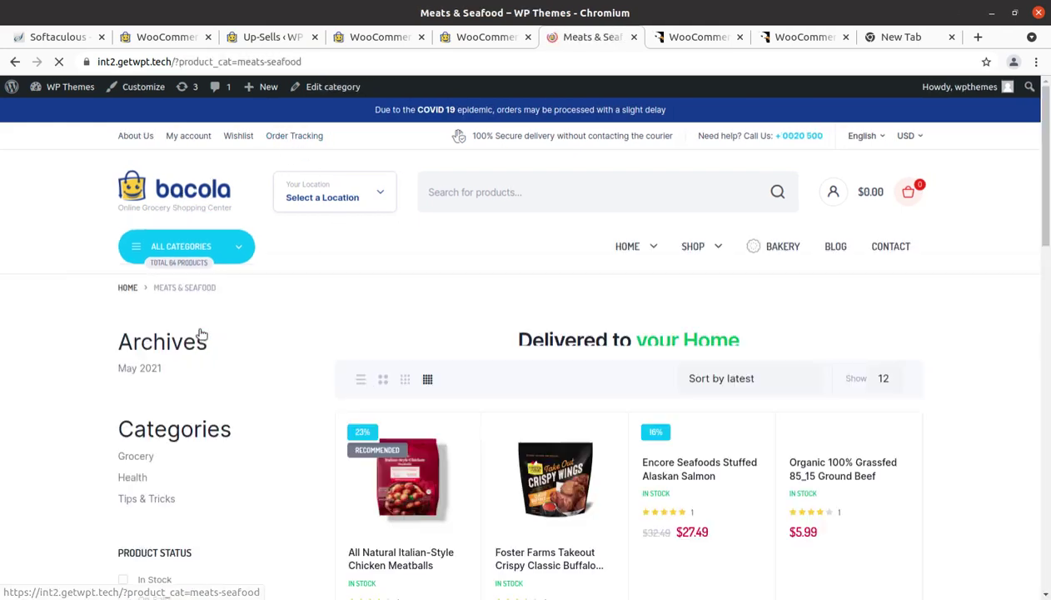
scroll(551, 441, down, 3)
scroll(564, 445, down, 4)
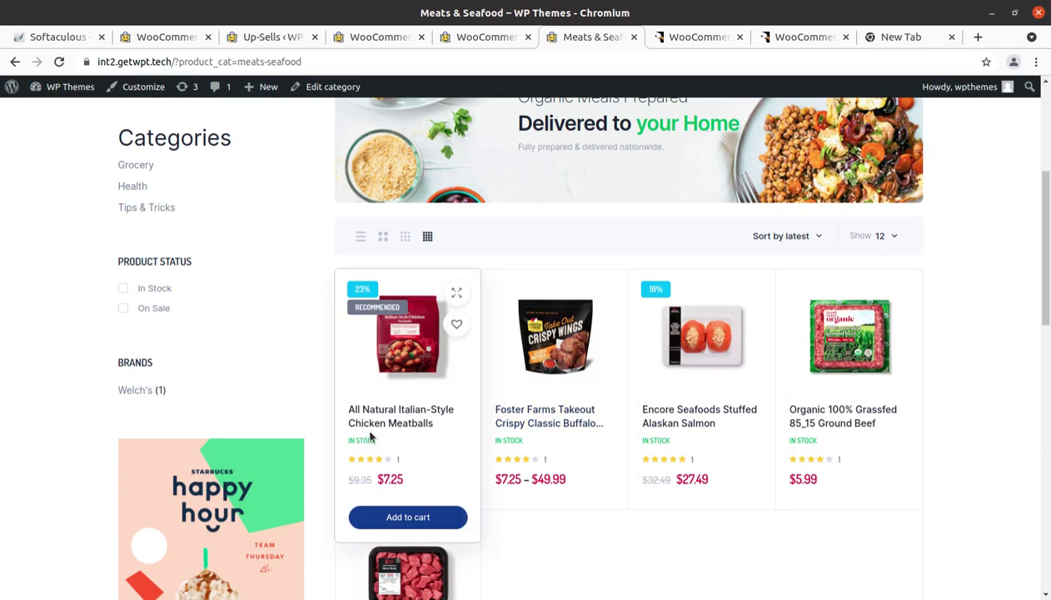
scroll(417, 435, down, 3)
scroll(432, 434, up, 5)
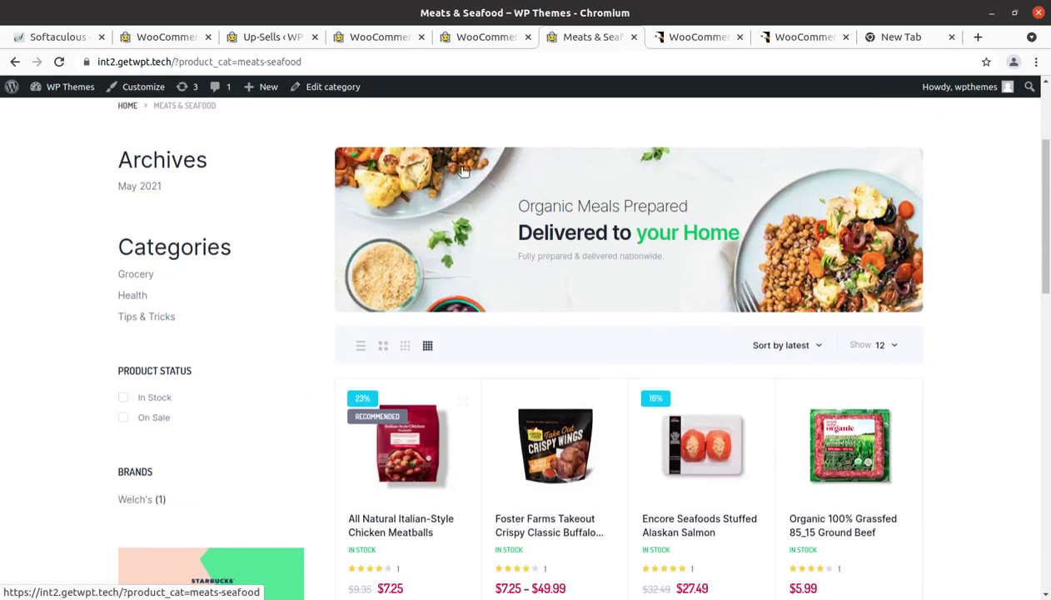
Switch to the Up-Sells tab and check which product has up-sells assigned.
click(374, 39)
click(272, 38)
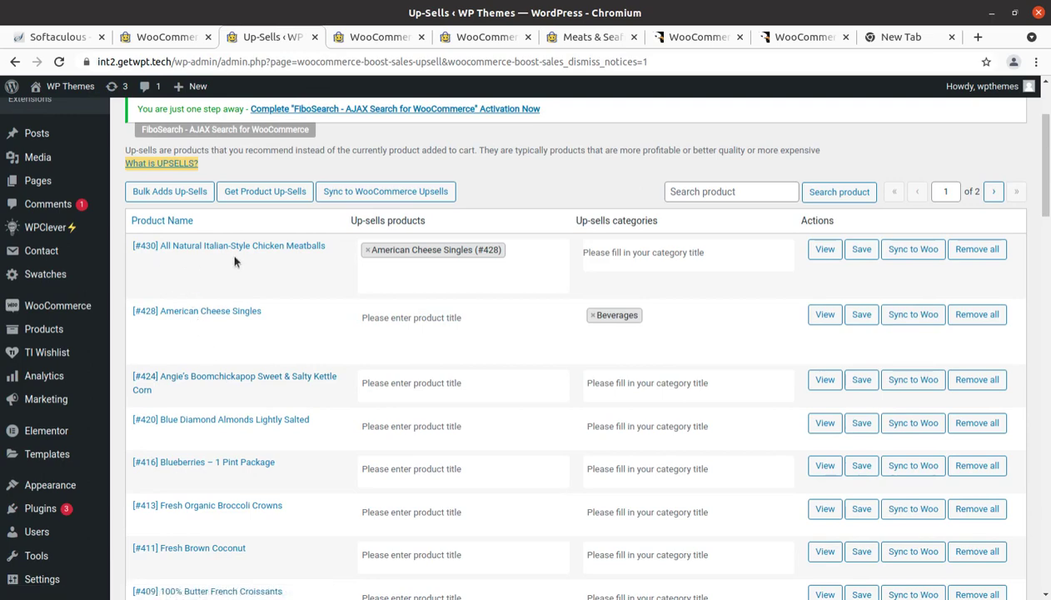
scroll(234, 253, up, 3)
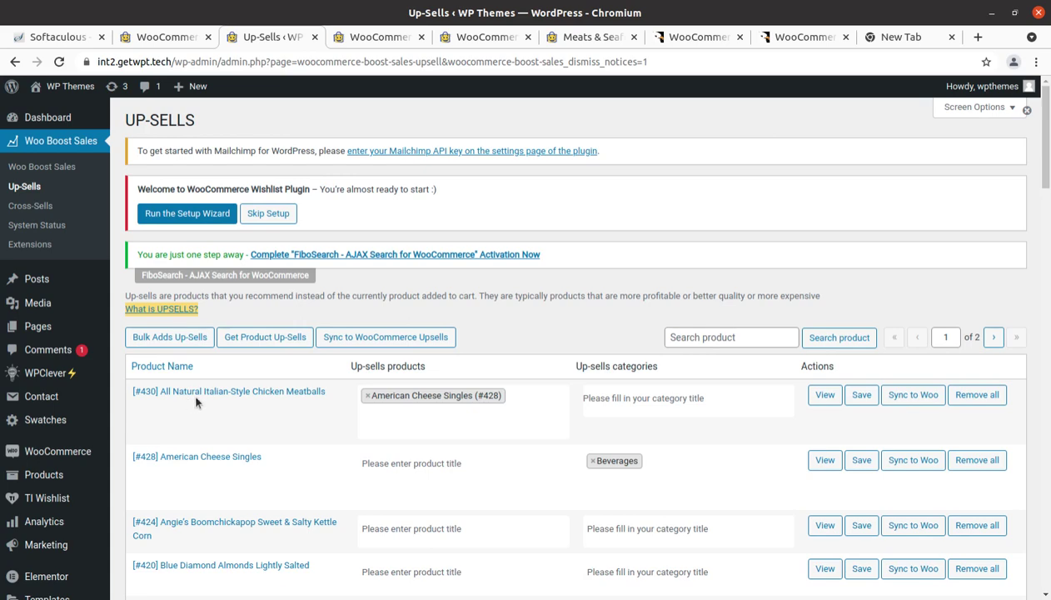
Return to the storefront, search for "natural" and open the All Natural Italian-Style Chicken Meatballs product.
click(583, 38)
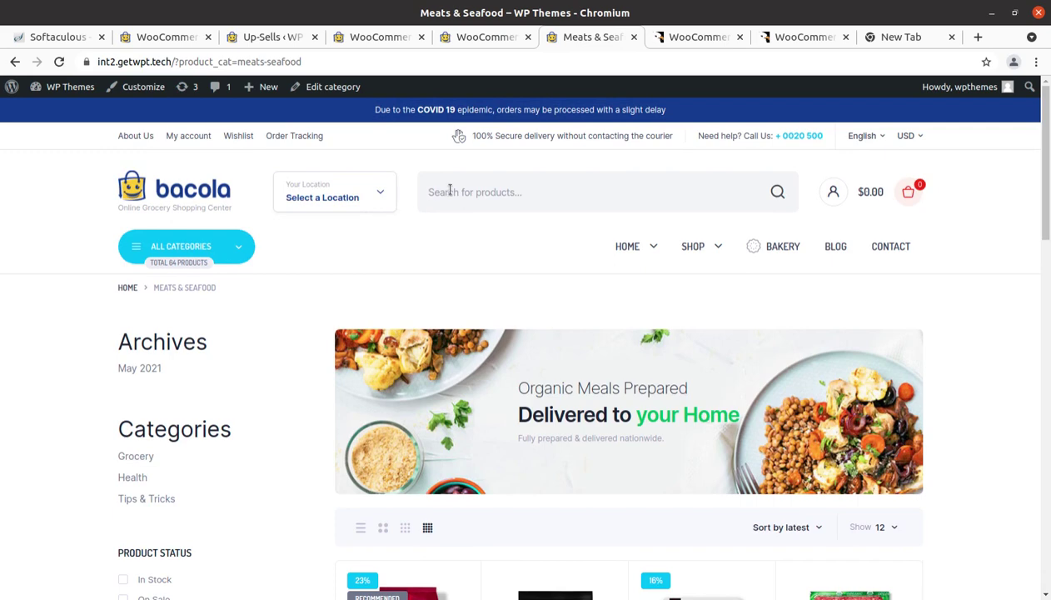
click(450, 191)
text(natural)
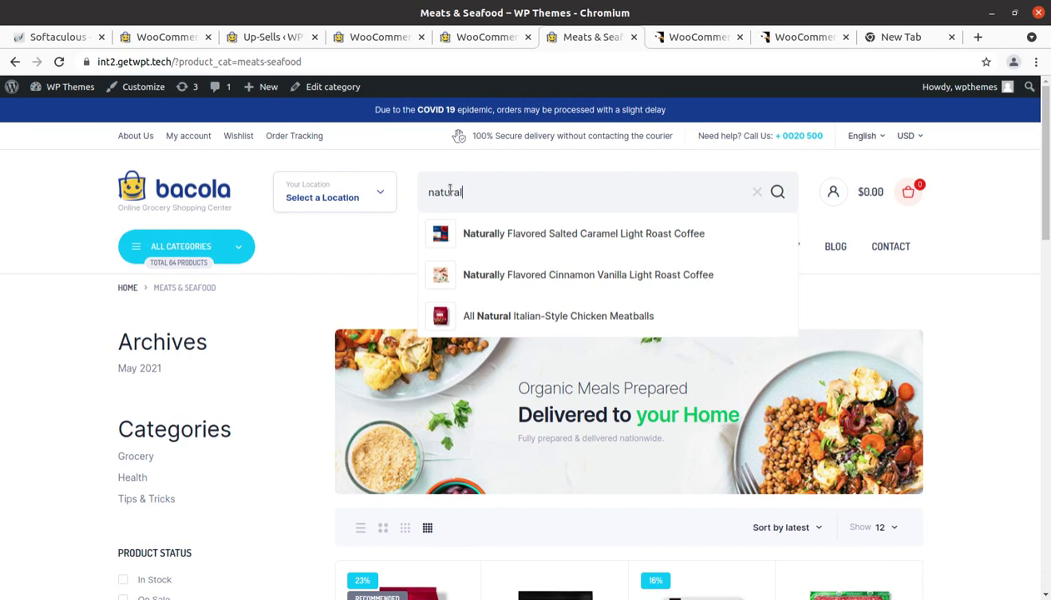
click(491, 317)
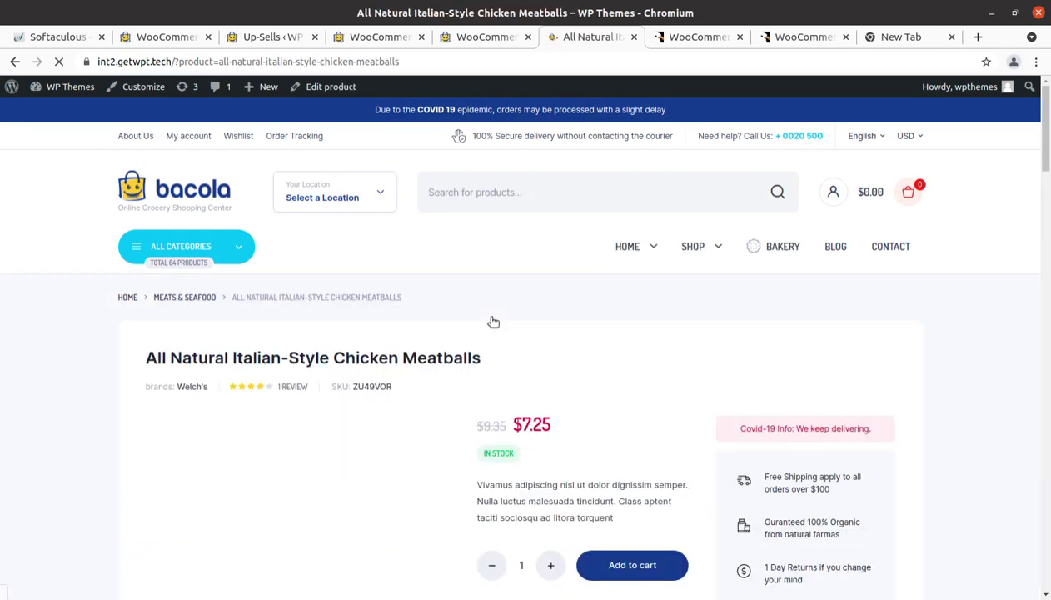
Add All Natural Italian-Style Chicken Meatballs to the cart and close the upsell popup to return to the product page.
scroll(492, 323, down, 1)
click(610, 494)
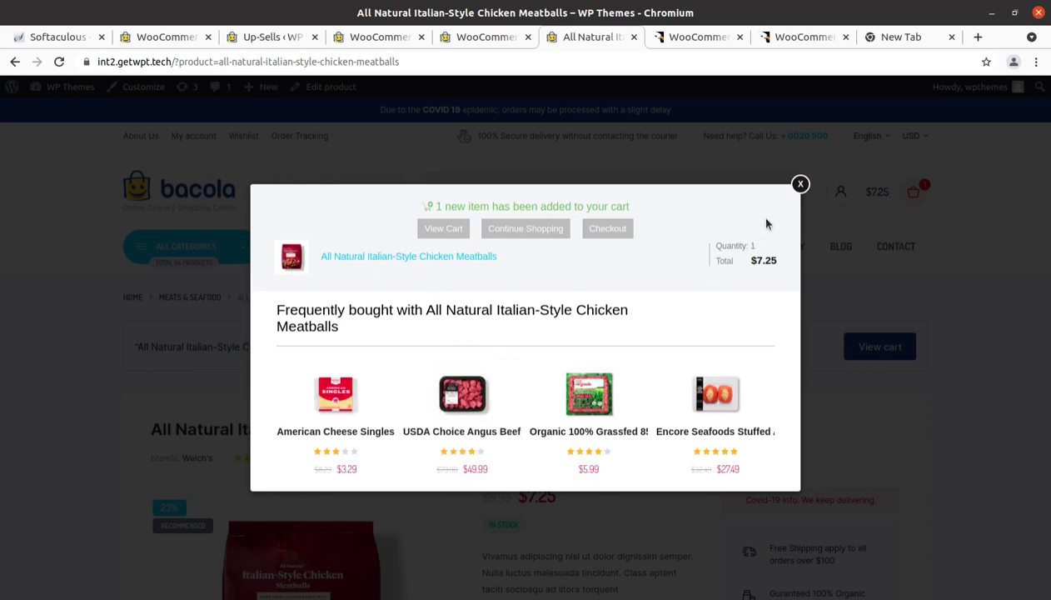
click(801, 184)
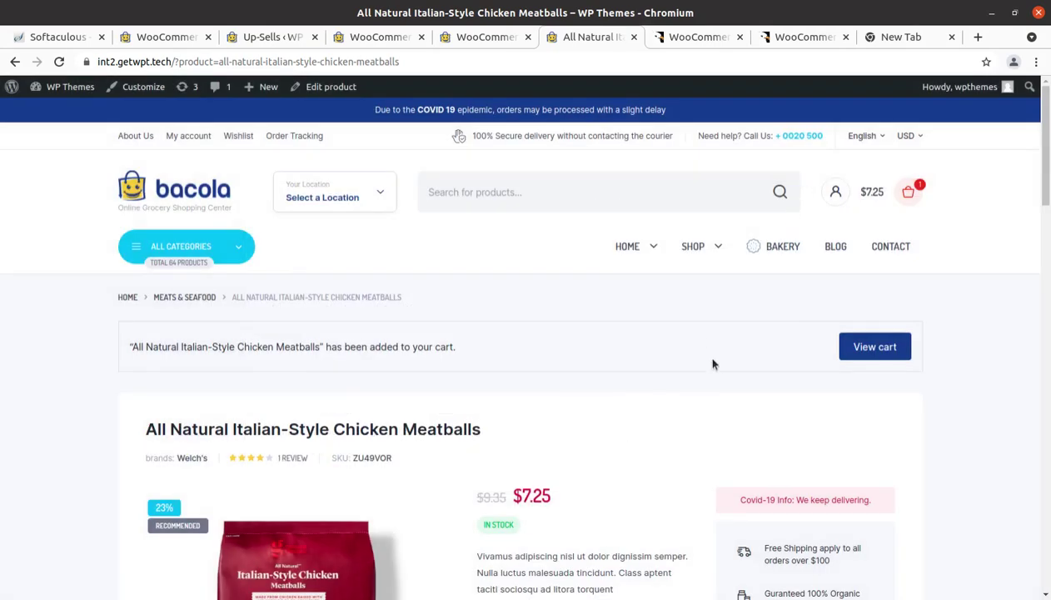
scroll(711, 360, down, 3)
scroll(714, 365, down, 2)
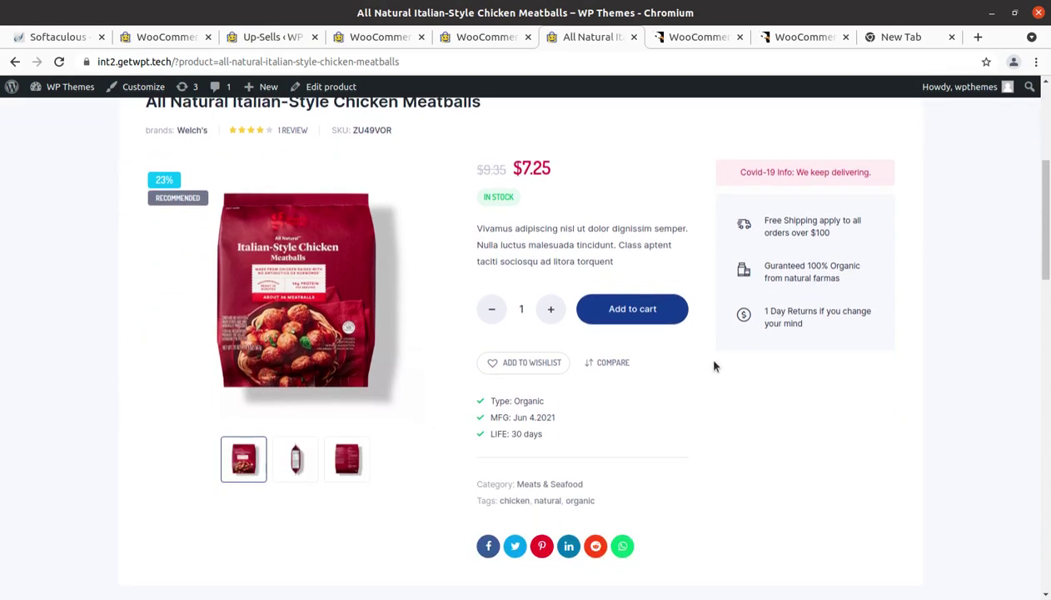
View the cart and add the offered cross-sell bundle from the popup to it.
scroll(714, 364, up, 4)
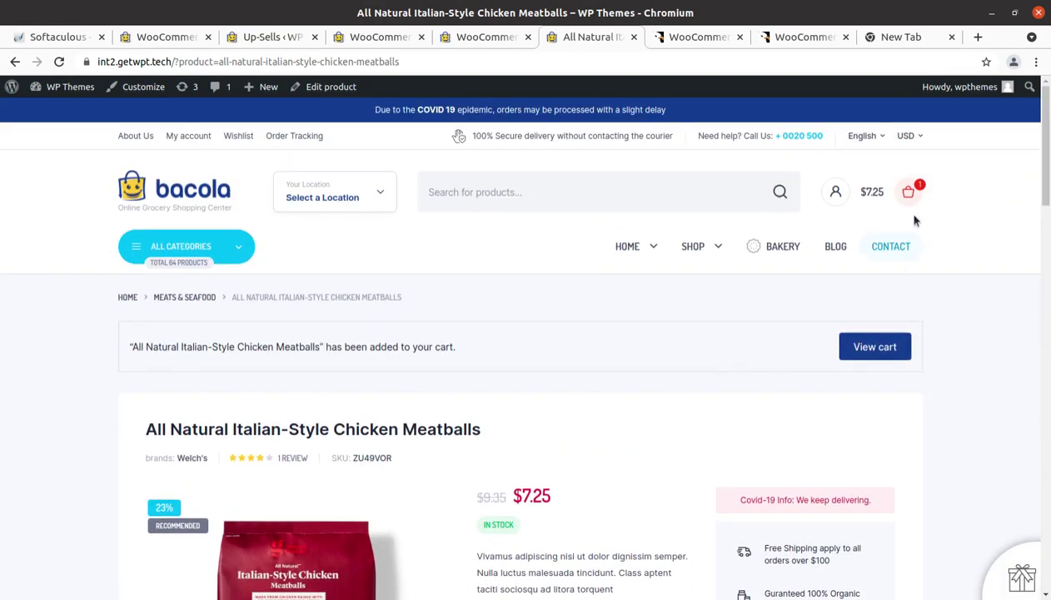
click(876, 348)
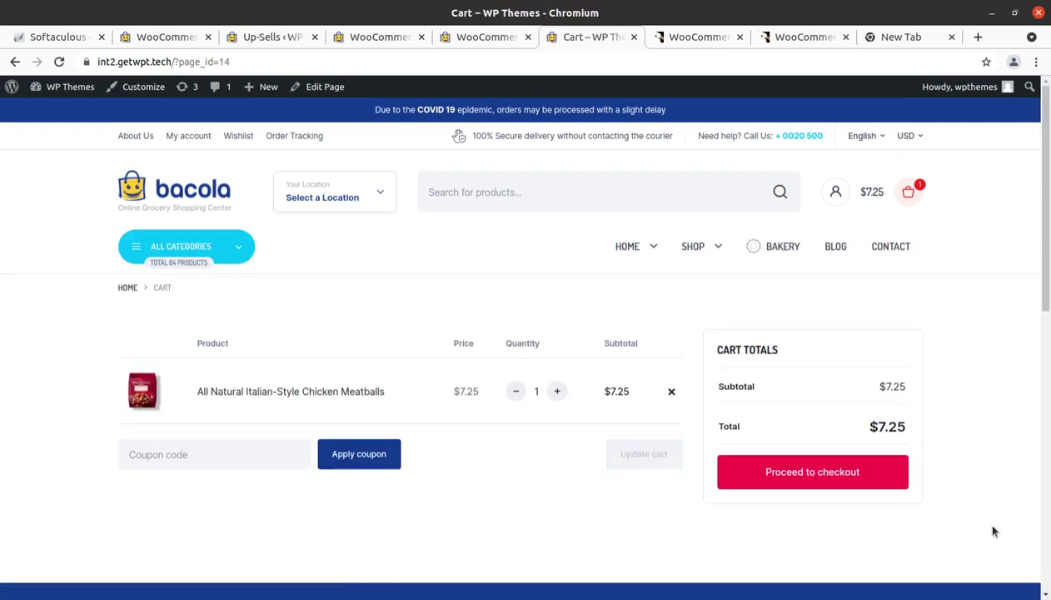
scroll(994, 532, down, 4)
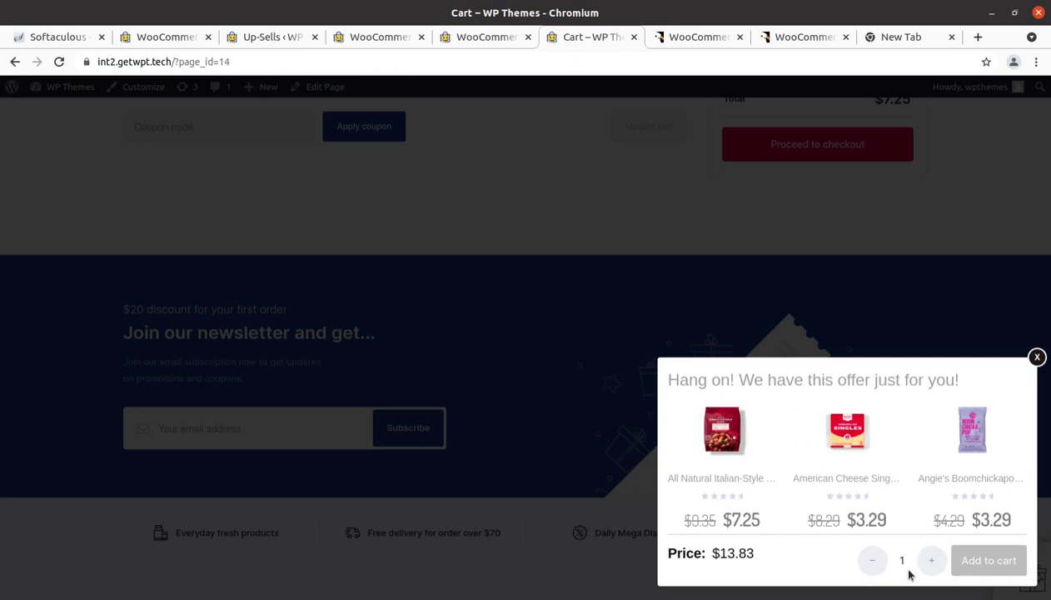
click(969, 567)
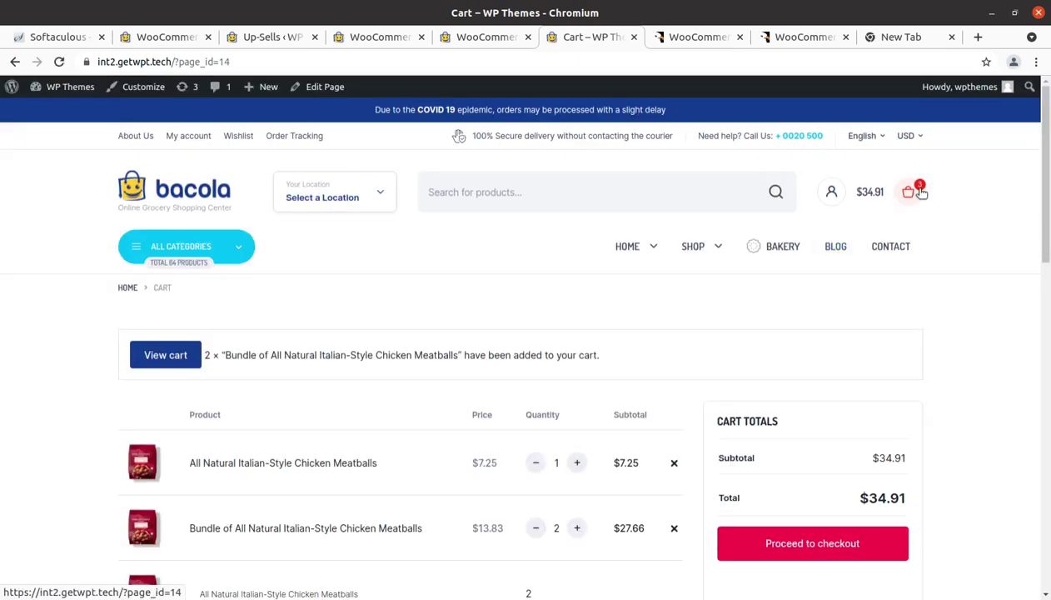
Reopen the cart and examine the meatballs, the added bundle and its component products.
click(921, 193)
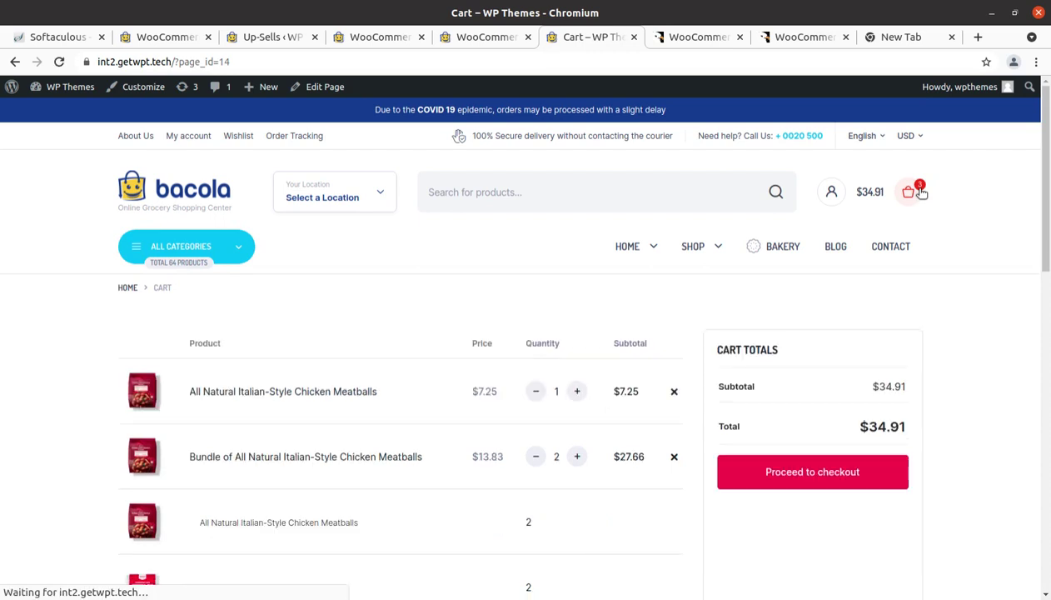
scroll(459, 403, down, 3)
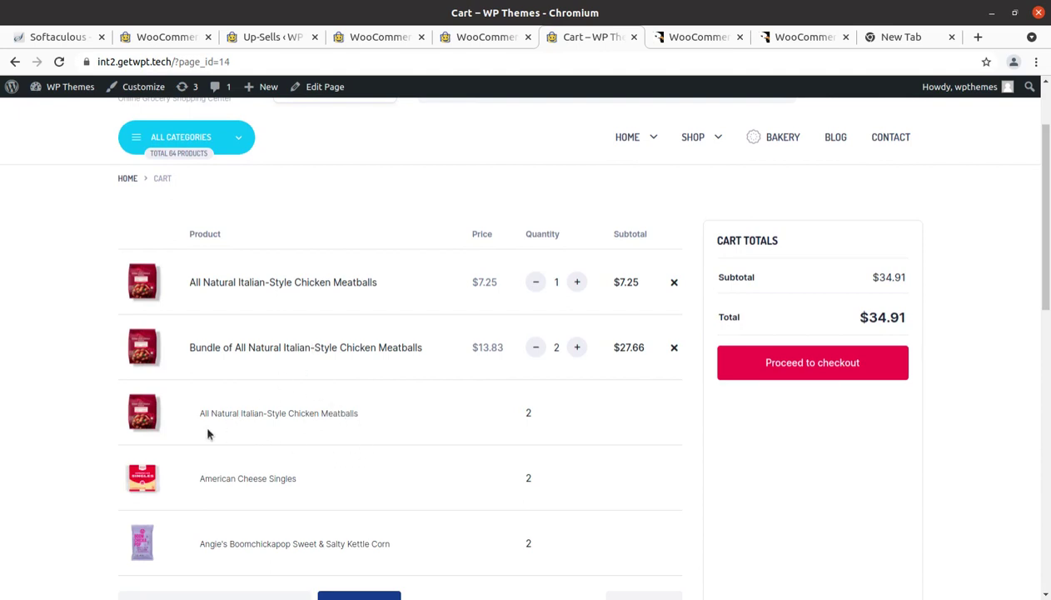
scroll(537, 379, down, 4)
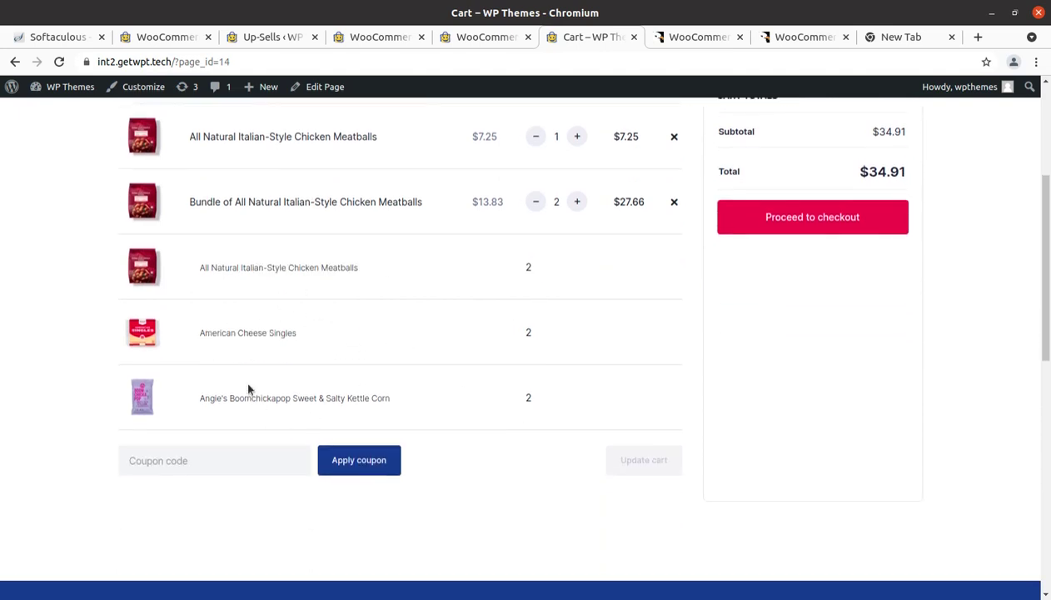
scroll(247, 389, up, 5)
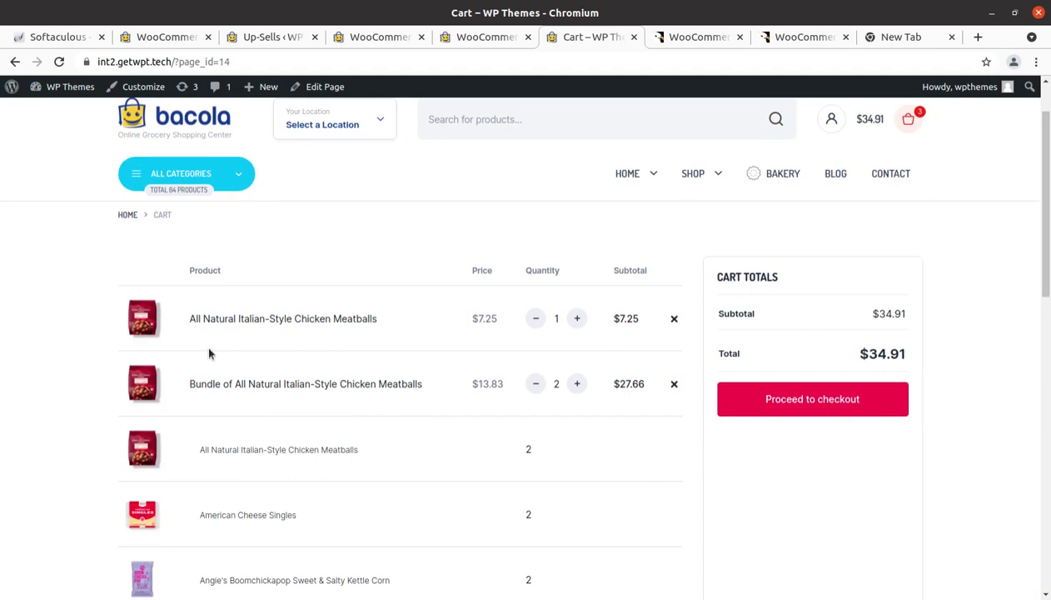
scroll(209, 354, up, 2)
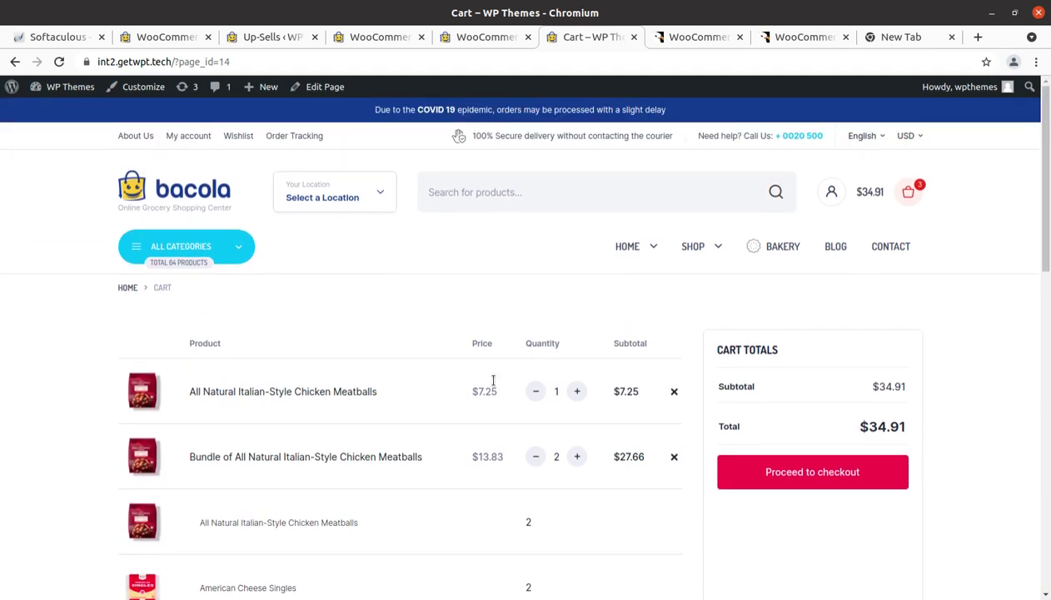
click(371, 39)
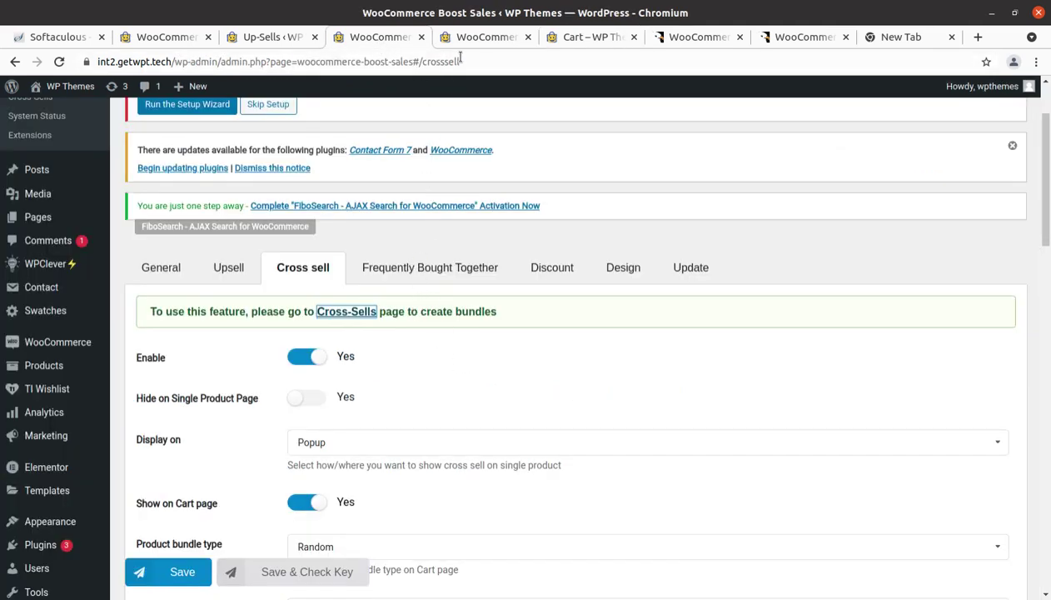
click(480, 38)
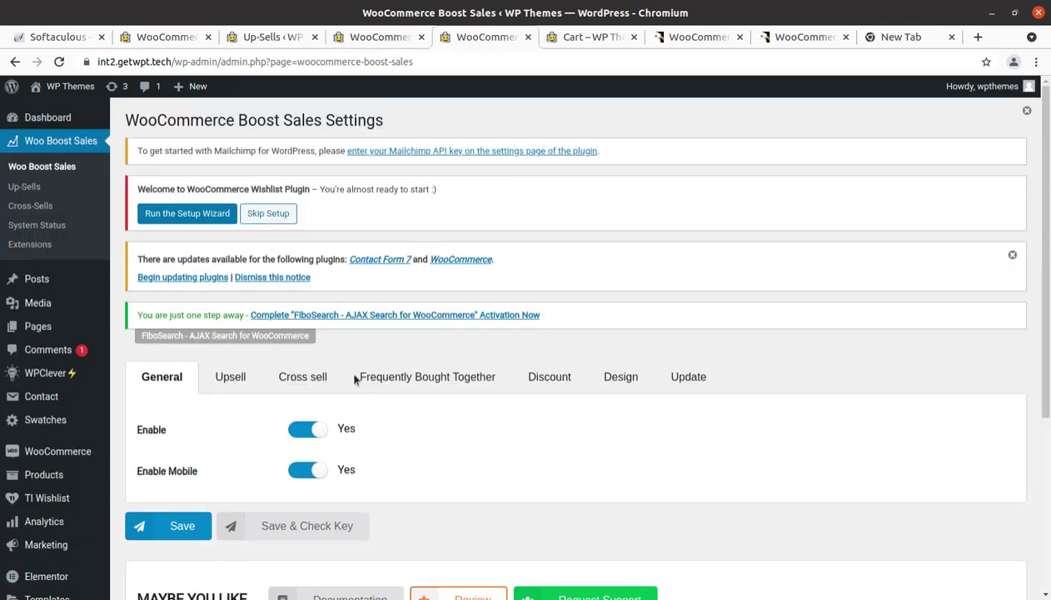
scroll(411, 502, down, 5)
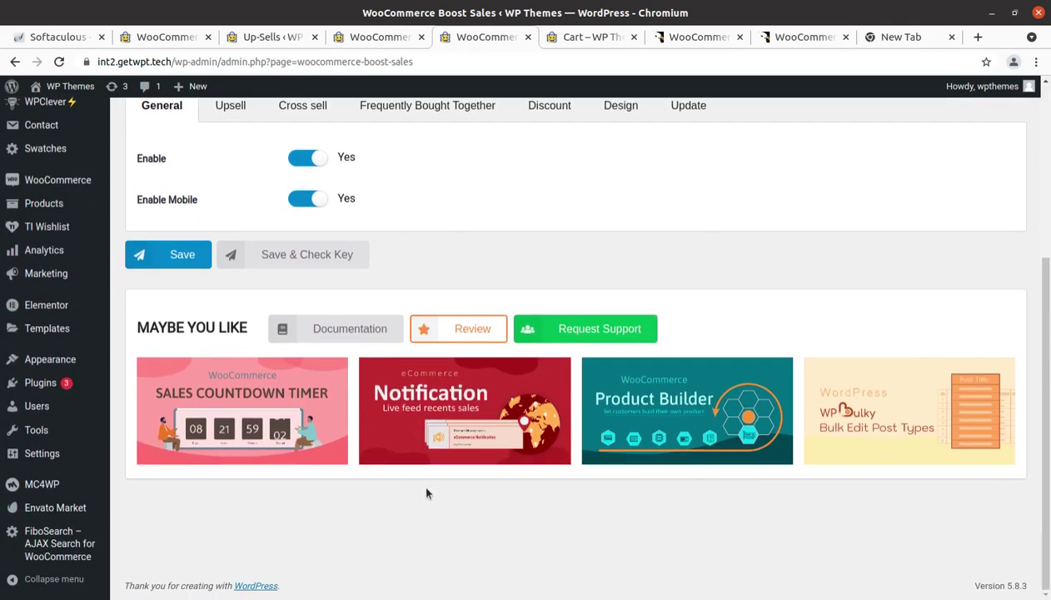
click(561, 38)
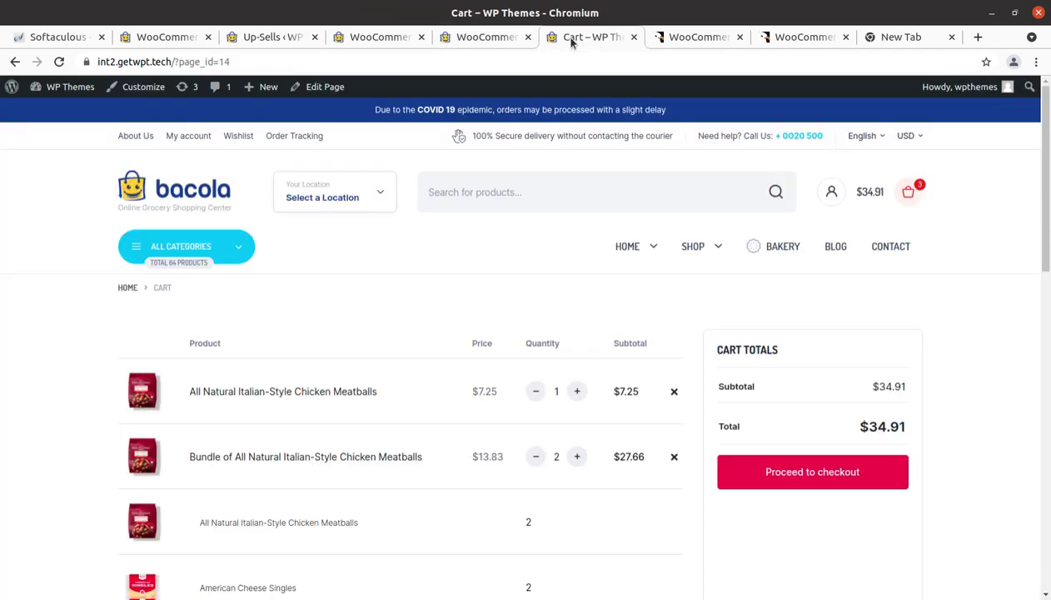
click(159, 193)
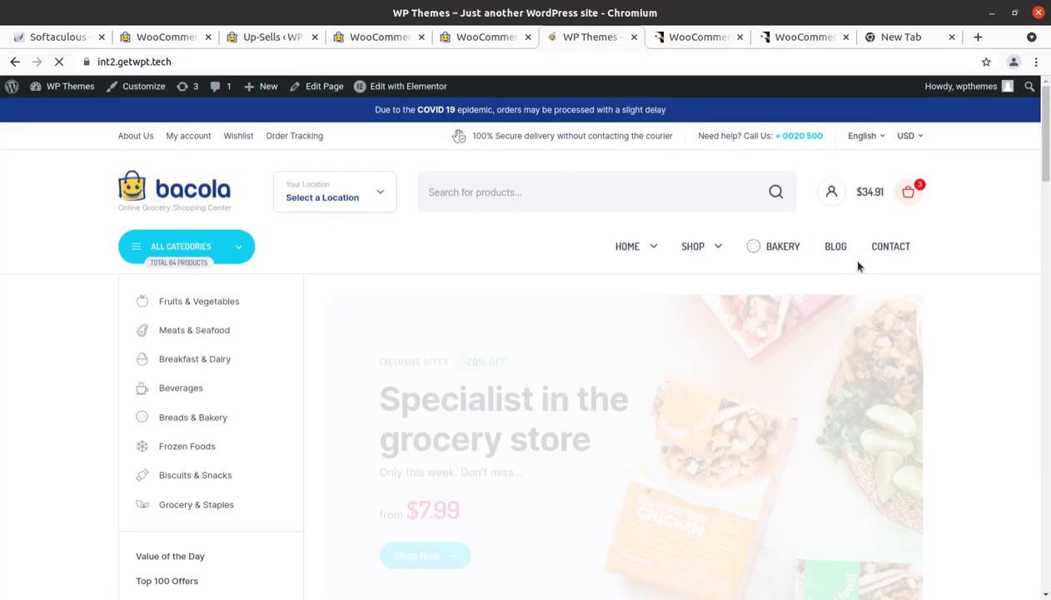
Remove All Natural Italian-Style Chicken Meatballs and its bundle from the cart, and return to the storefront homepage.
click(907, 200)
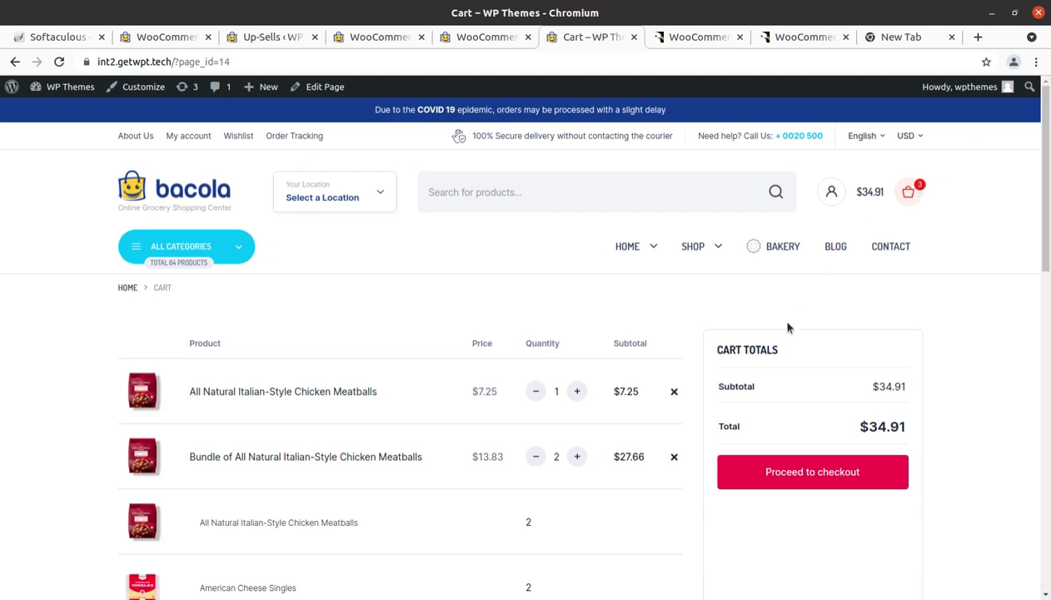
click(675, 393)
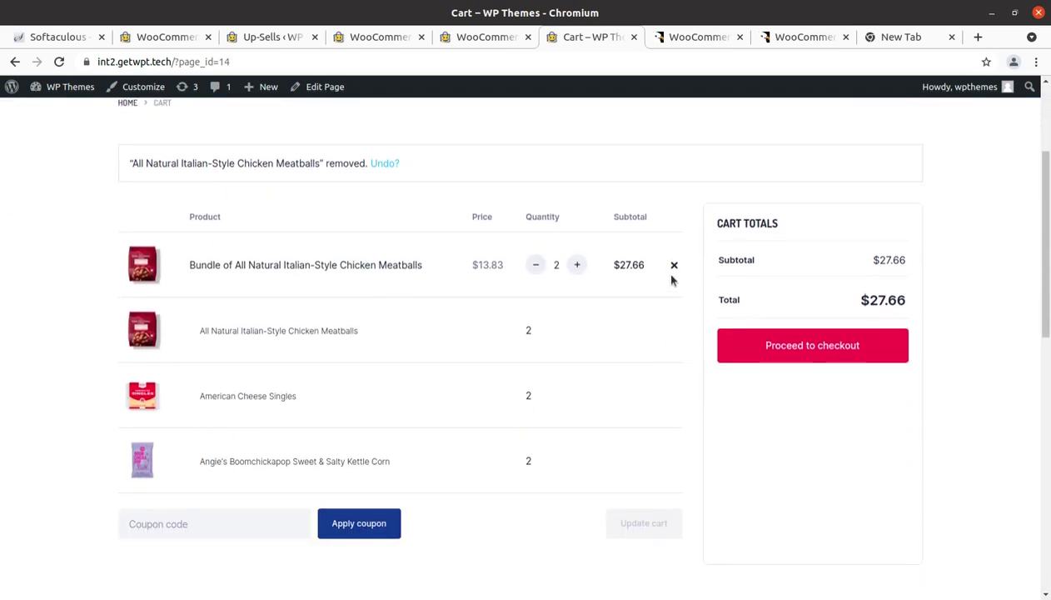
click(675, 268)
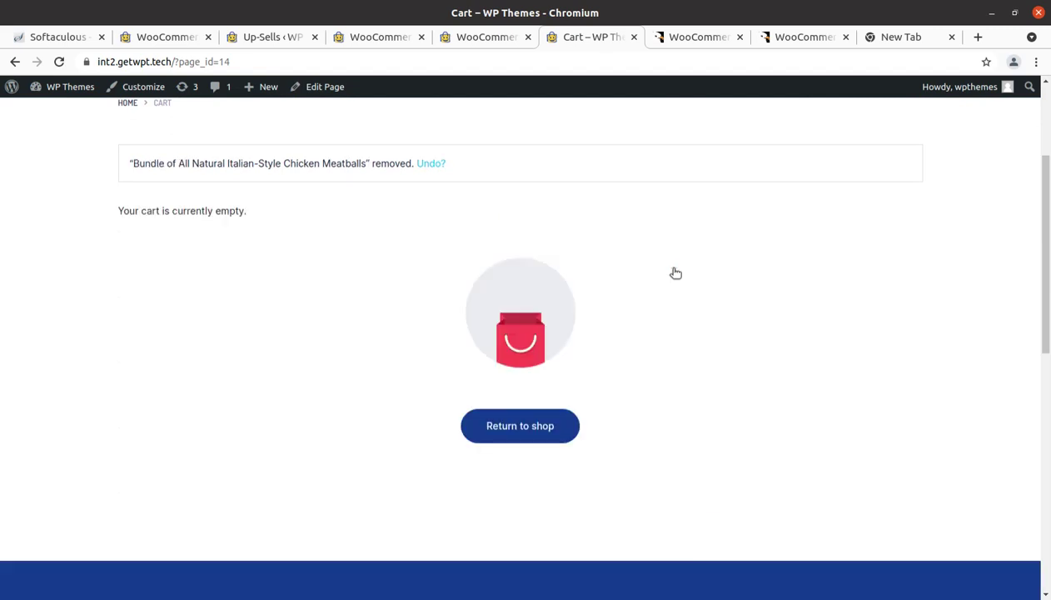
click(520, 434)
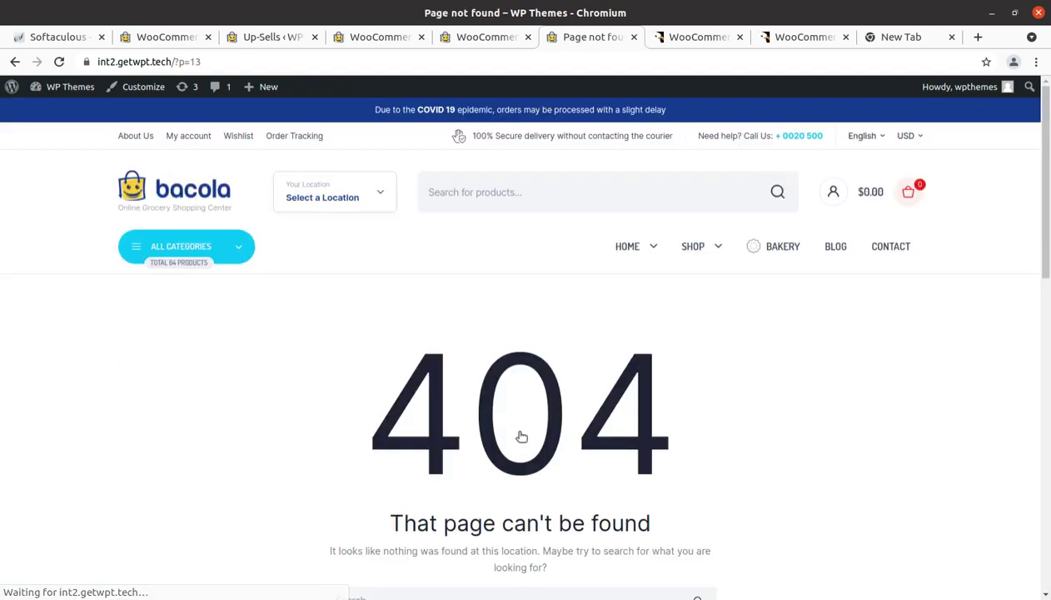
click(140, 191)
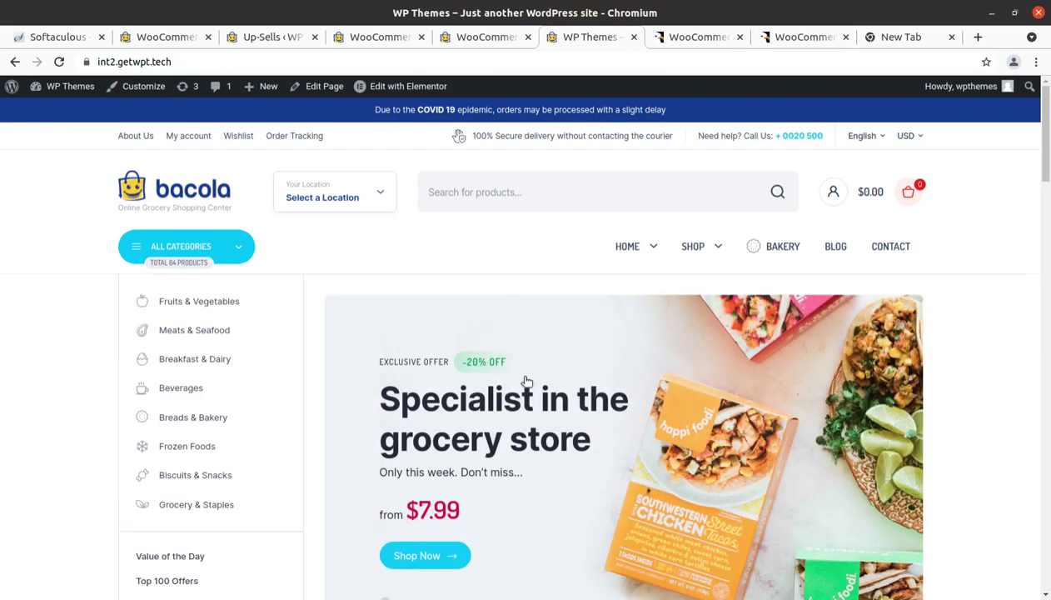
Open the Cross-Sells page from the plugin's Cross sell settings and check which product has cross-sells assigned.
click(368, 39)
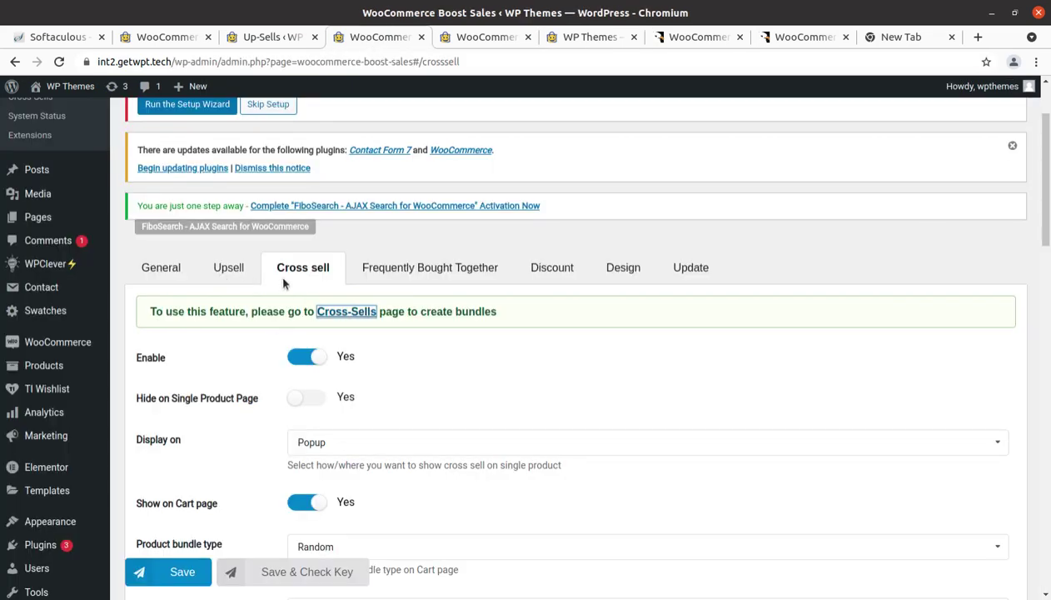
scroll(338, 416, down, 3)
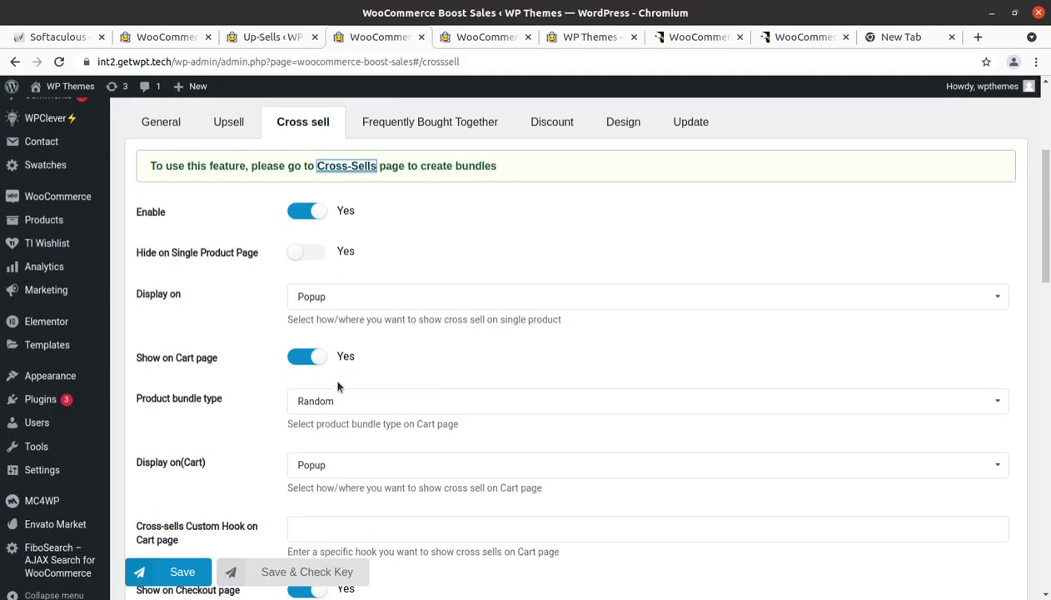
click(338, 167)
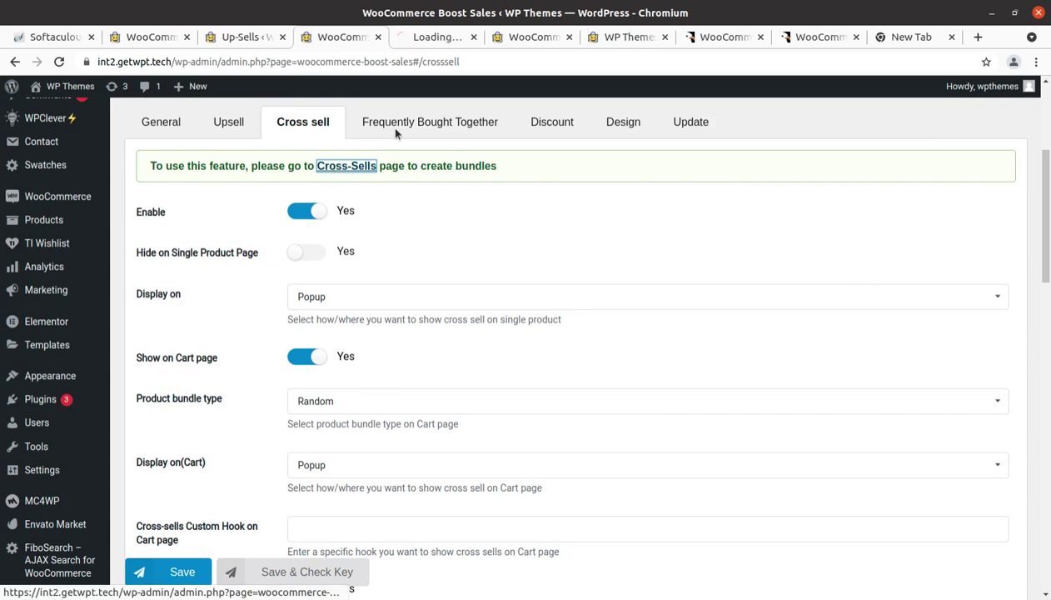
click(441, 37)
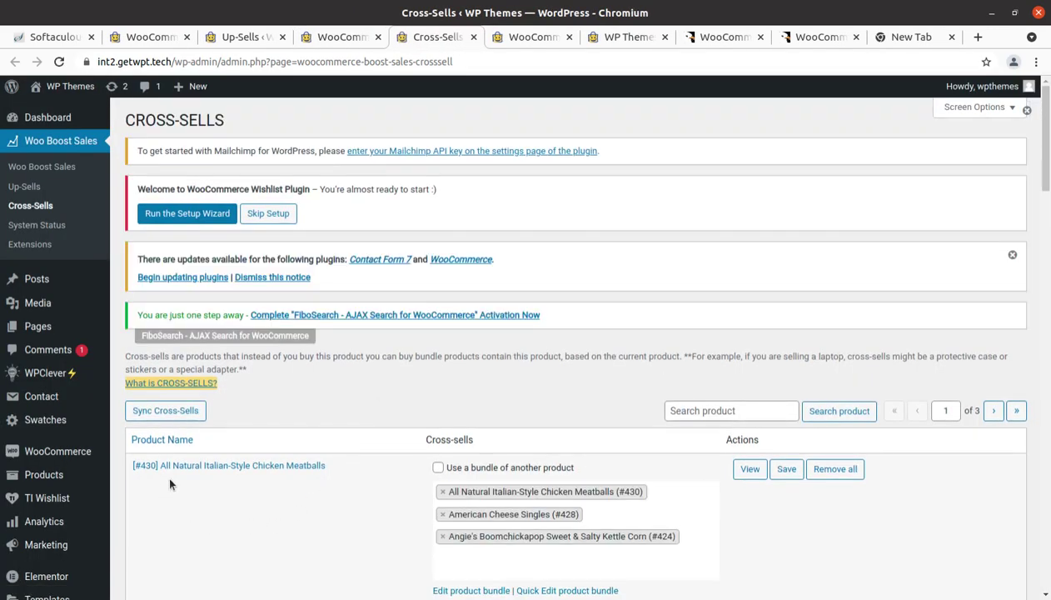
scroll(441, 491, down, 1)
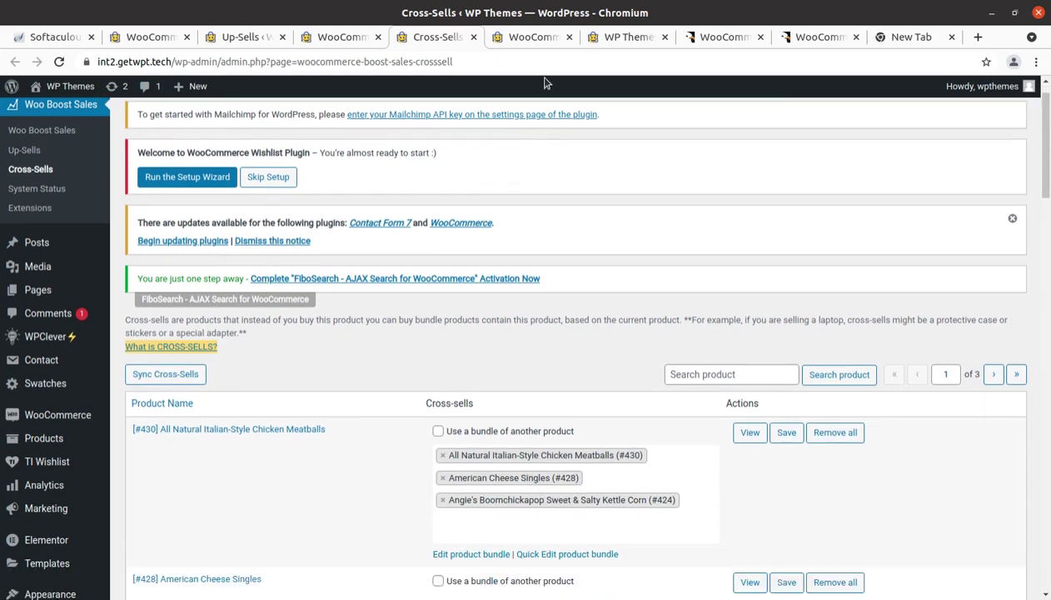
Return to the storefront homepage, search for "natural" and open All Natural Italian-Style Chicken Meatballs.
click(617, 38)
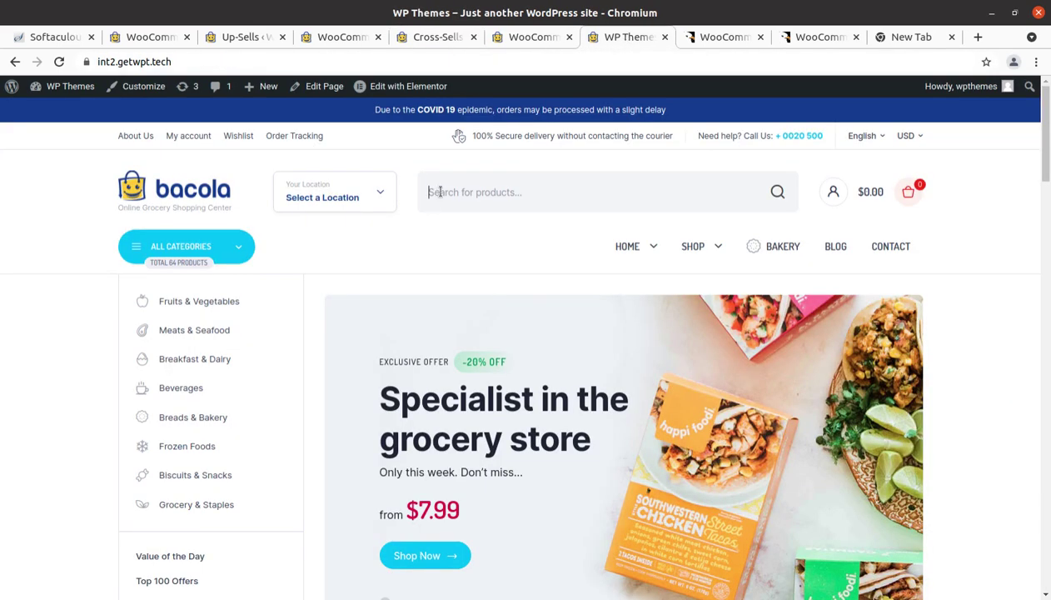
text(natural)
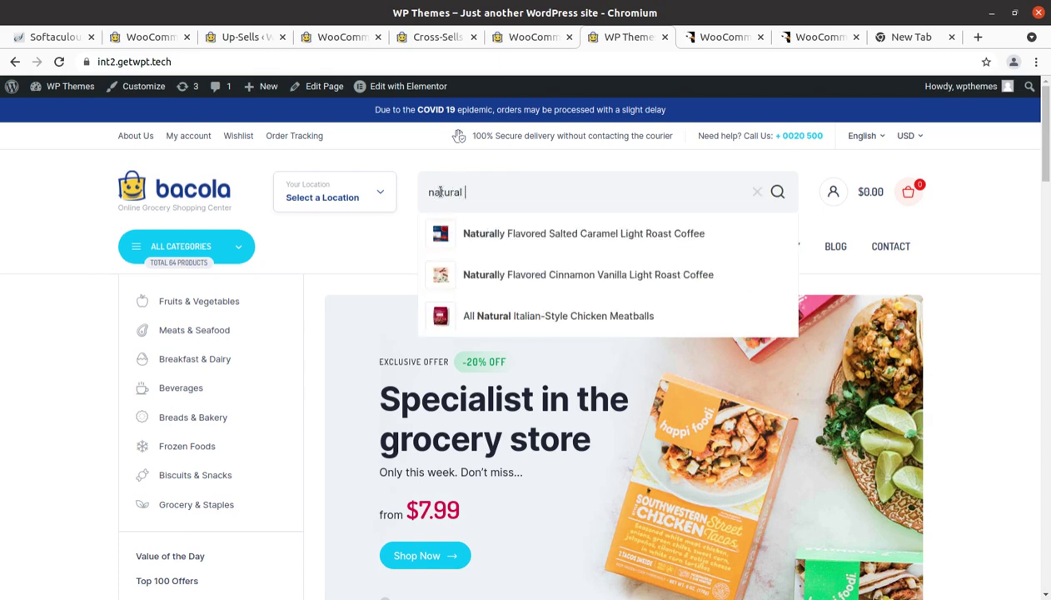
click(495, 324)
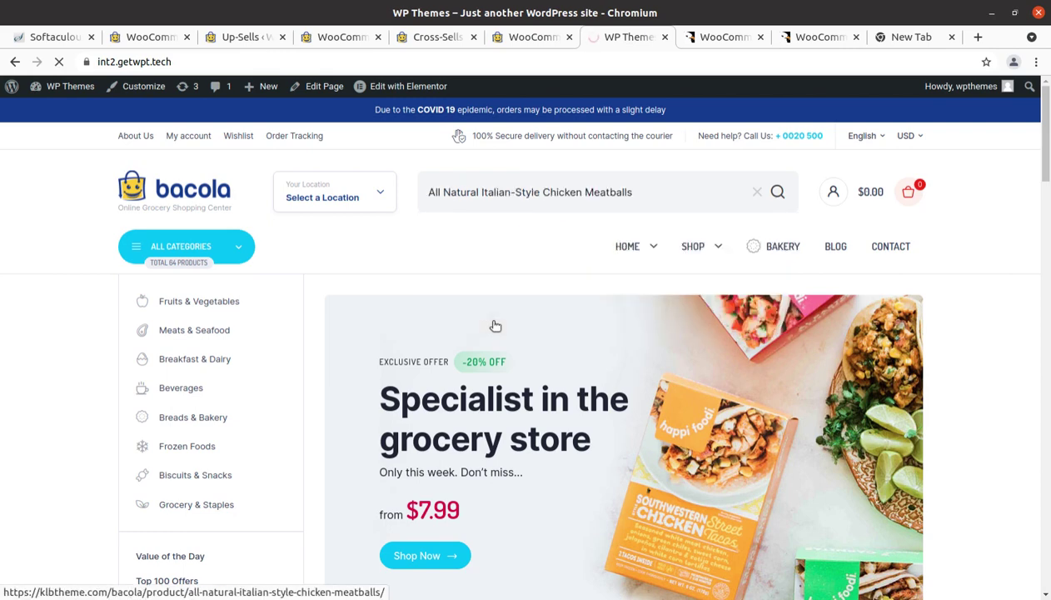
Add one All Natural Italian-Style Chicken Meatballs to the cart and dismiss the upsell popup.
scroll(482, 324, down, 2)
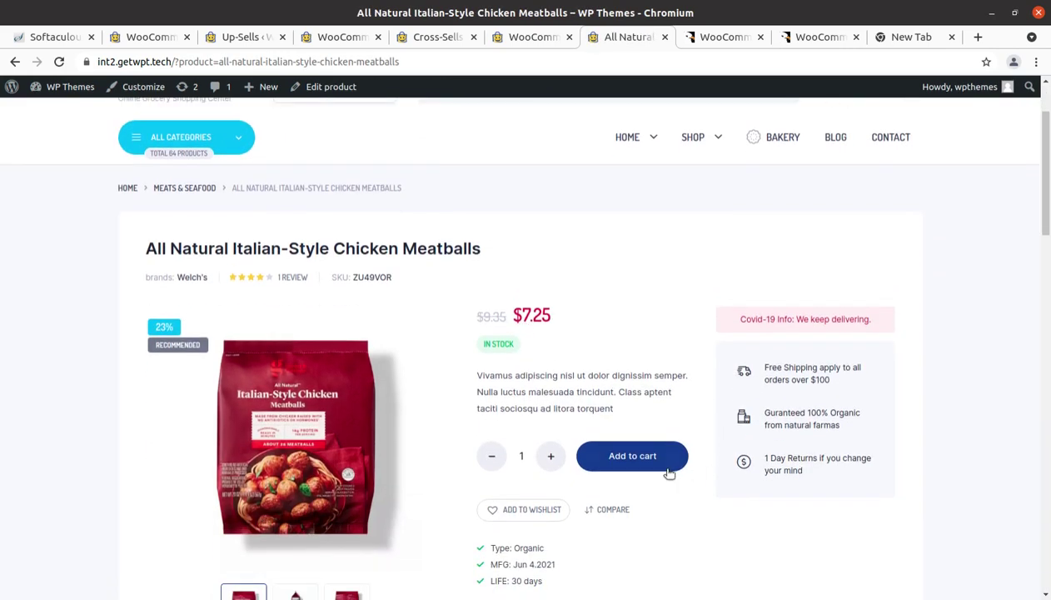
click(634, 457)
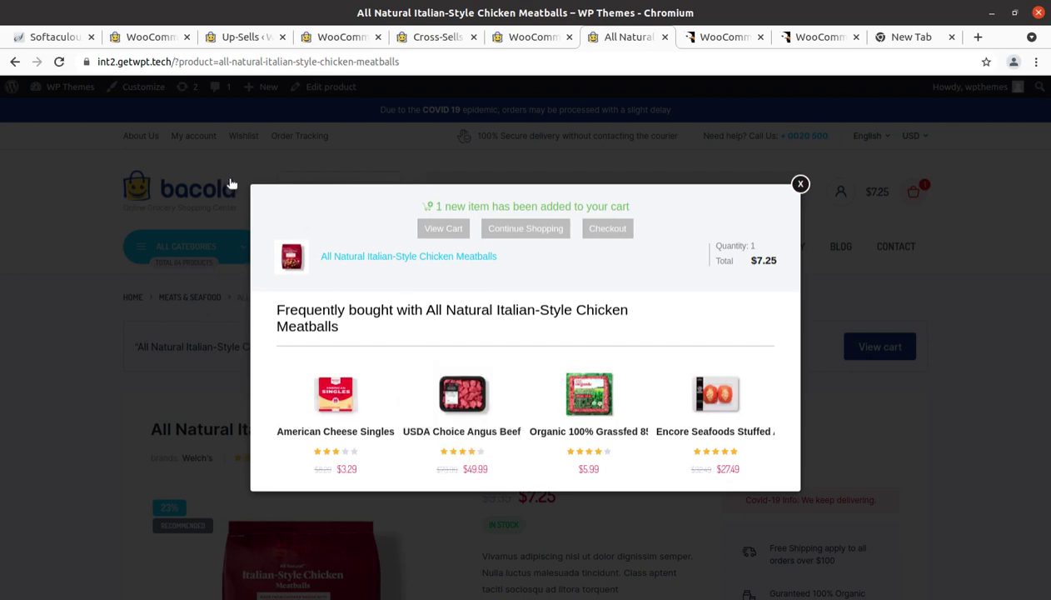
click(799, 185)
Proceed to the checkout page, look through the billing form and close the cross-sell offer popup.
mouse_move(864, 200)
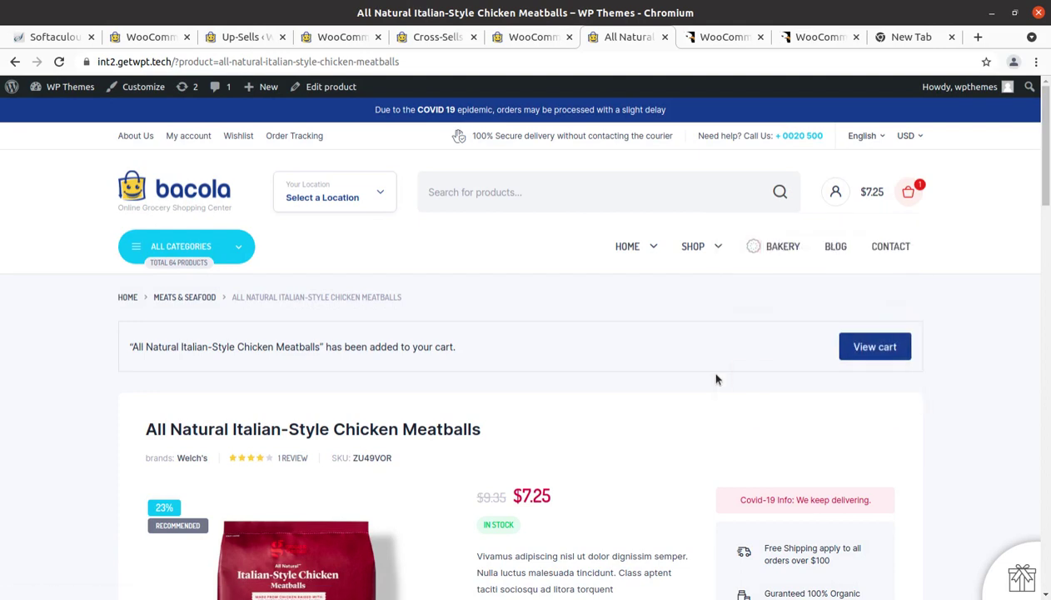
mouse_move(915, 192)
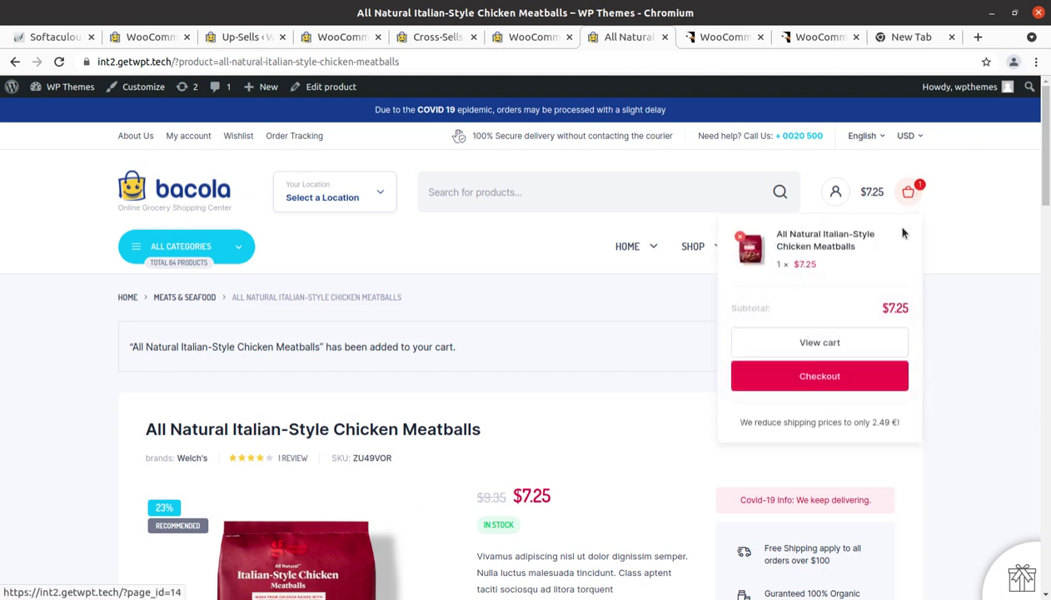
click(830, 382)
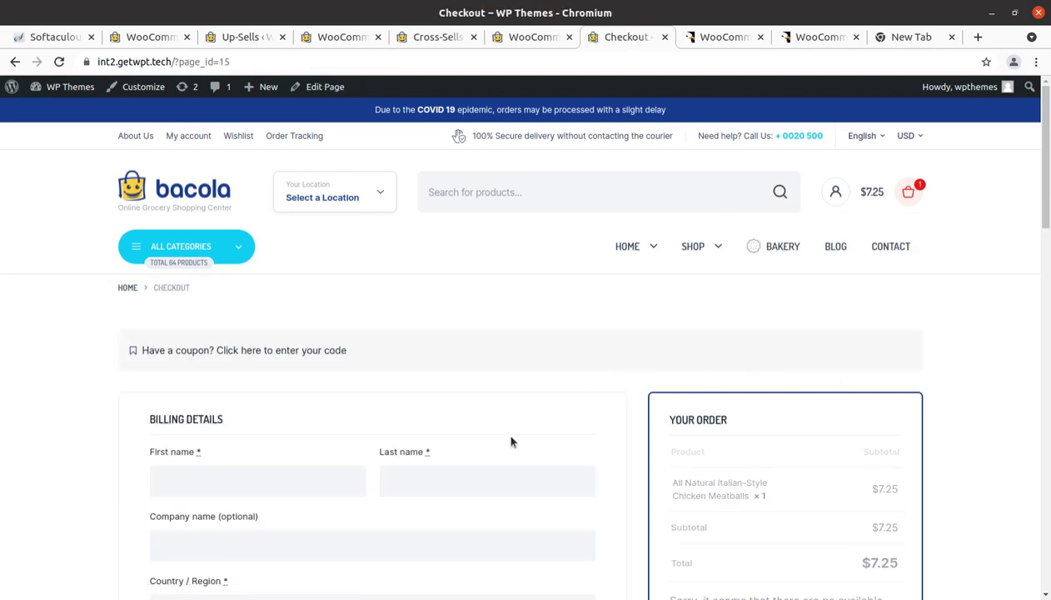
scroll(467, 467, down, 4)
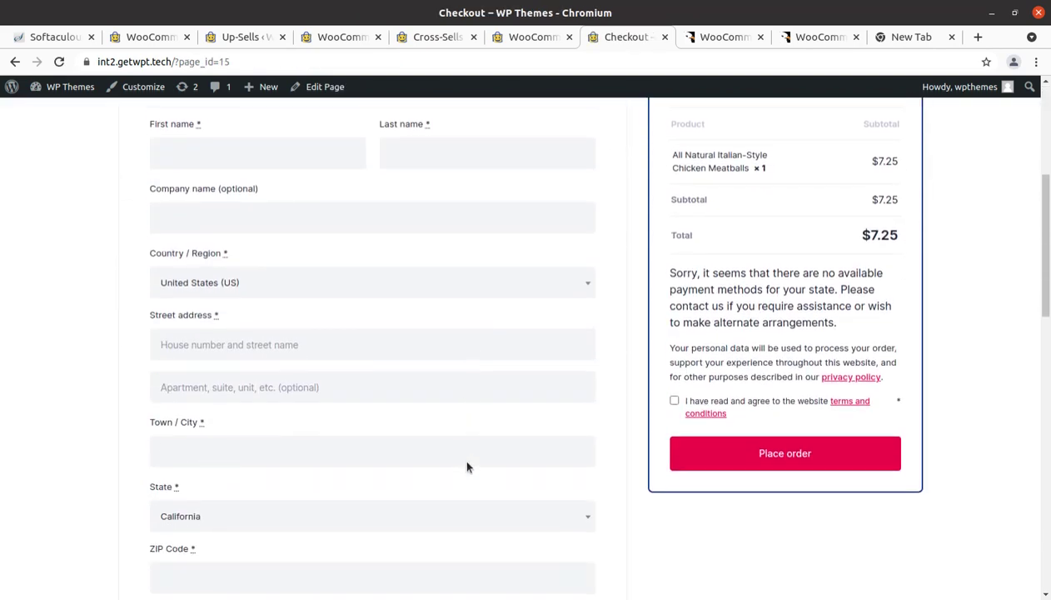
scroll(467, 467, down, 2)
scroll(466, 467, up, 6)
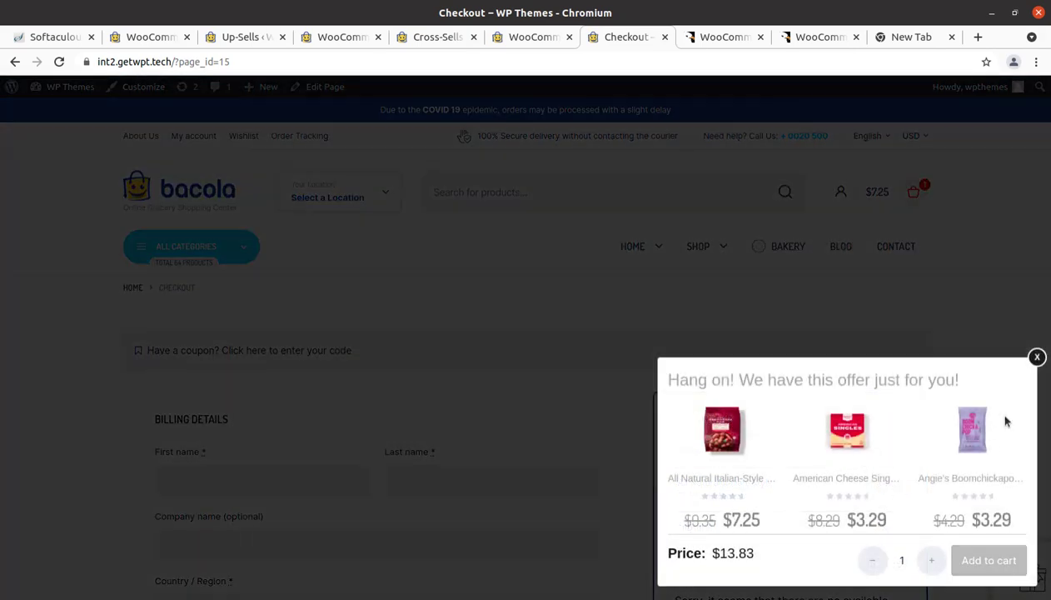
click(1038, 356)
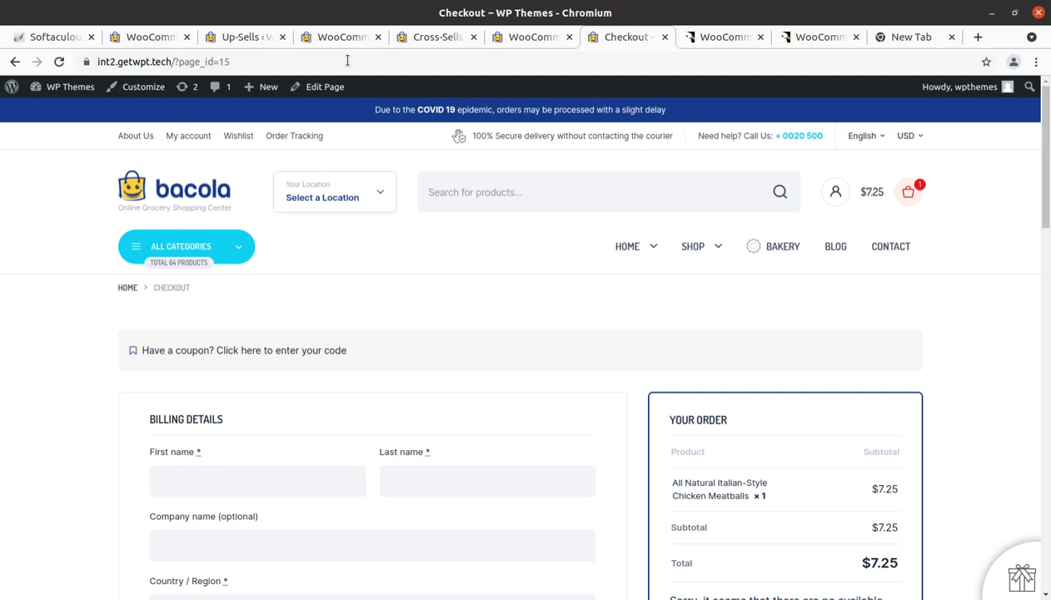
Return to the plugin's Cross-Sells page and remove all cross-sell products from All Natural Italian-Style Chicken Meatballs, accepting the deletion of its bundle.
click(427, 36)
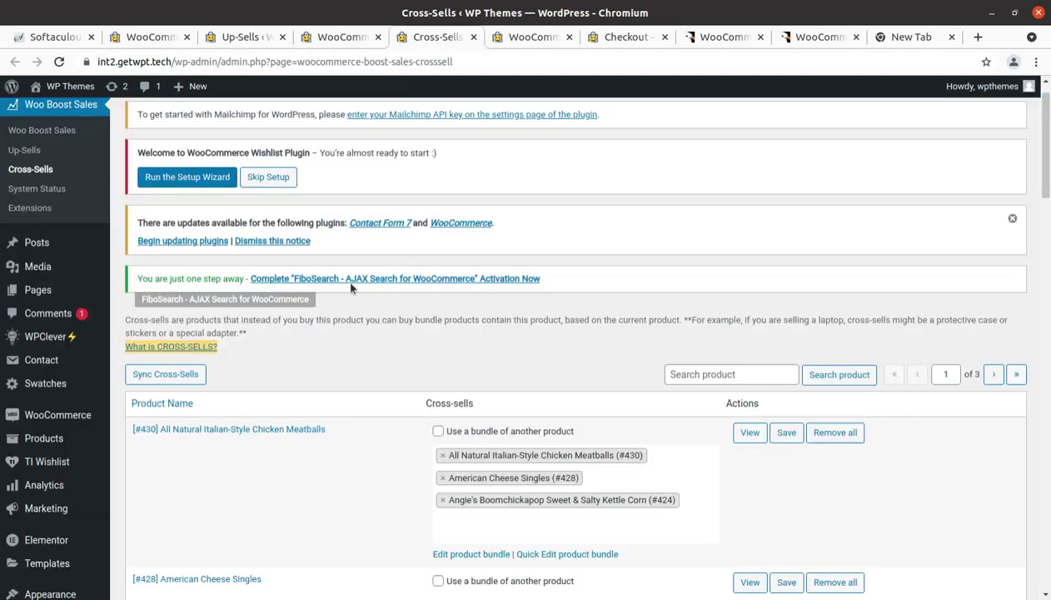
scroll(353, 456, down, 3)
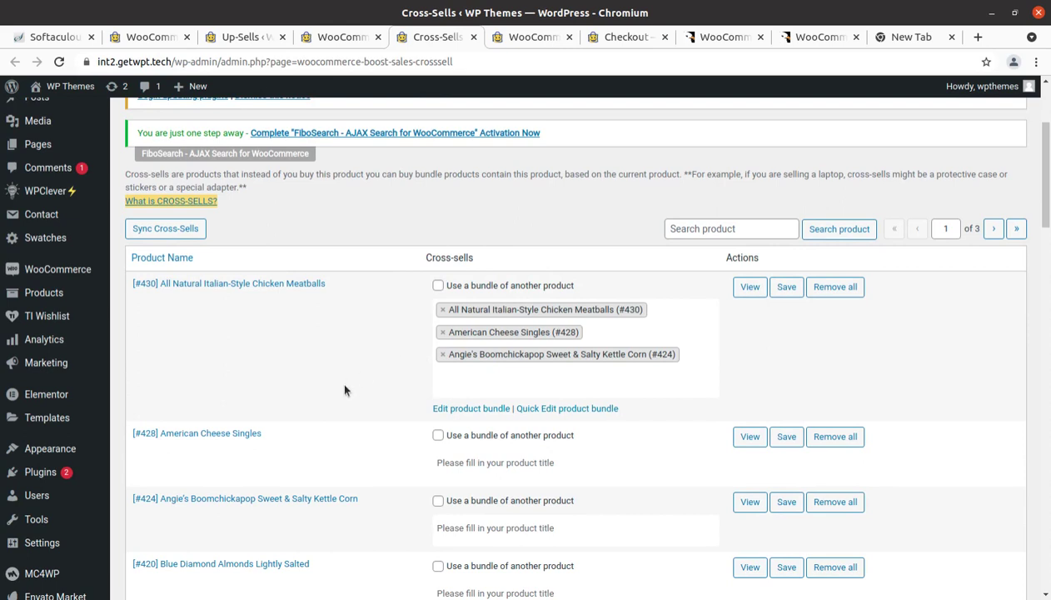
scroll(345, 390, down, 2)
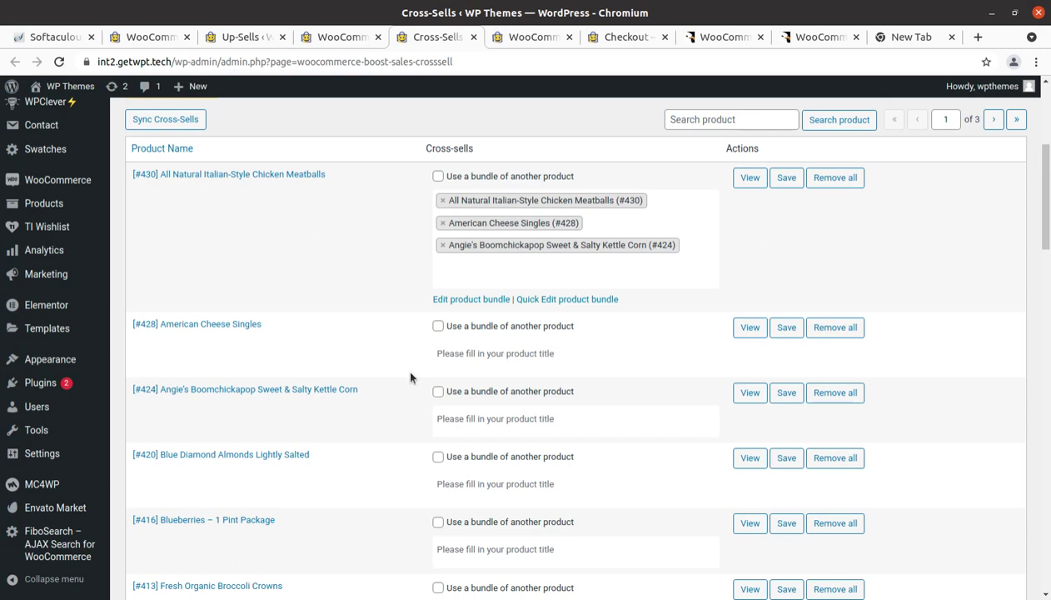
scroll(410, 377, down, 5)
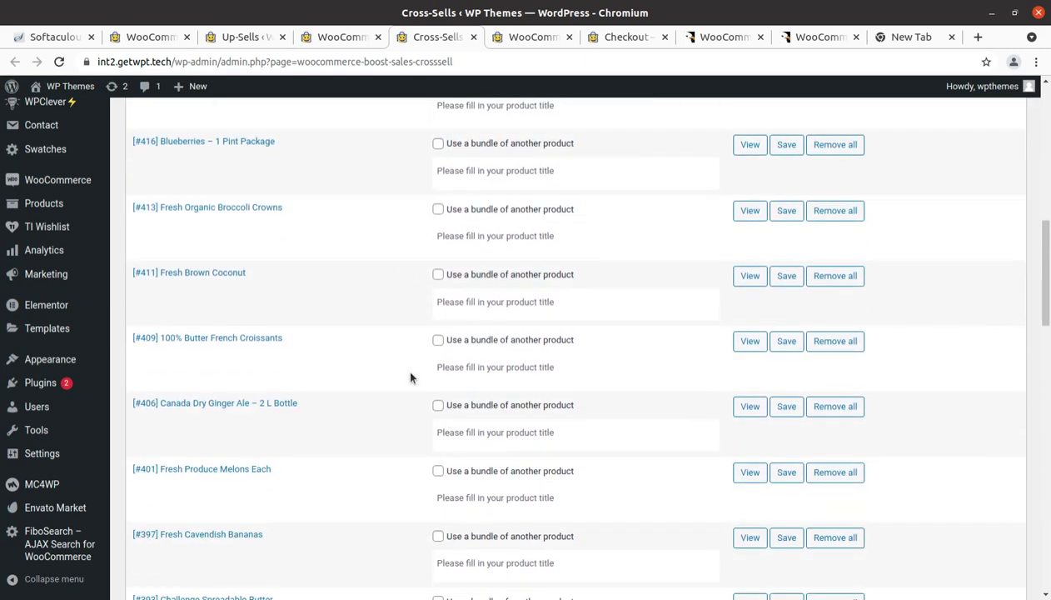
scroll(410, 378, down, 1)
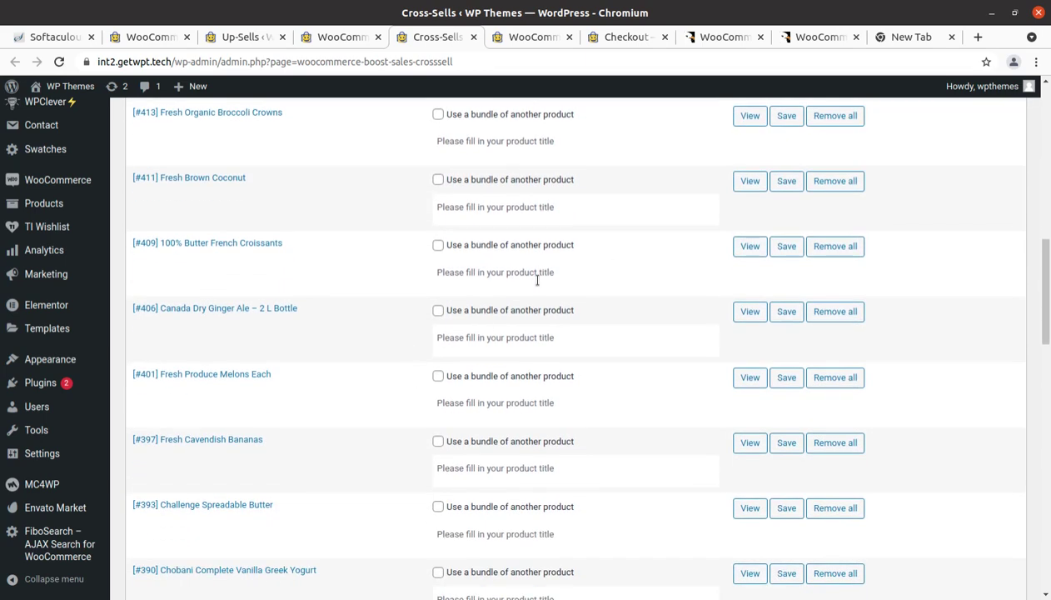
scroll(610, 250, up, 8)
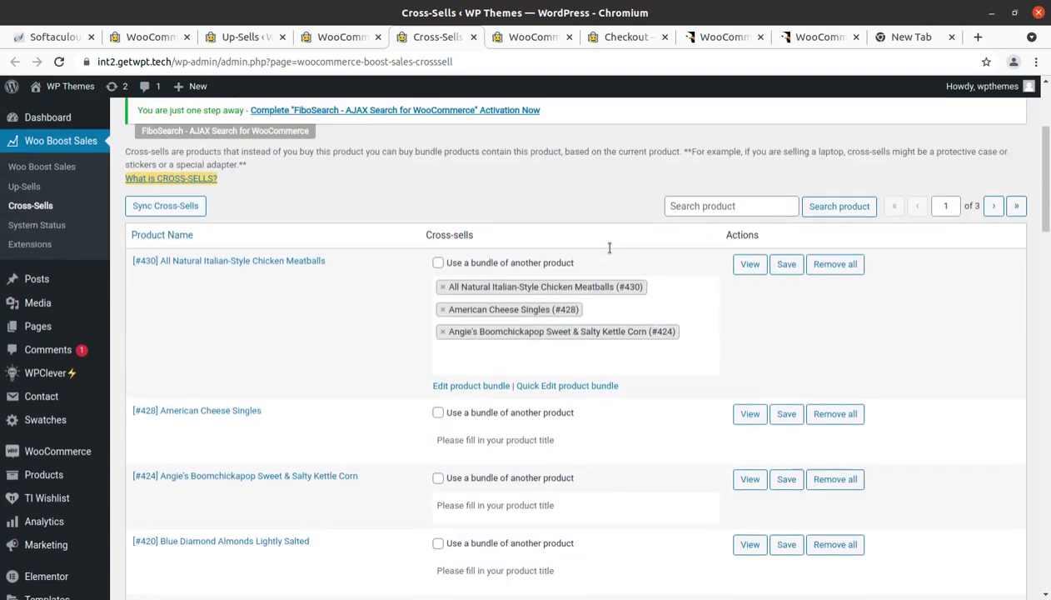
click(835, 286)
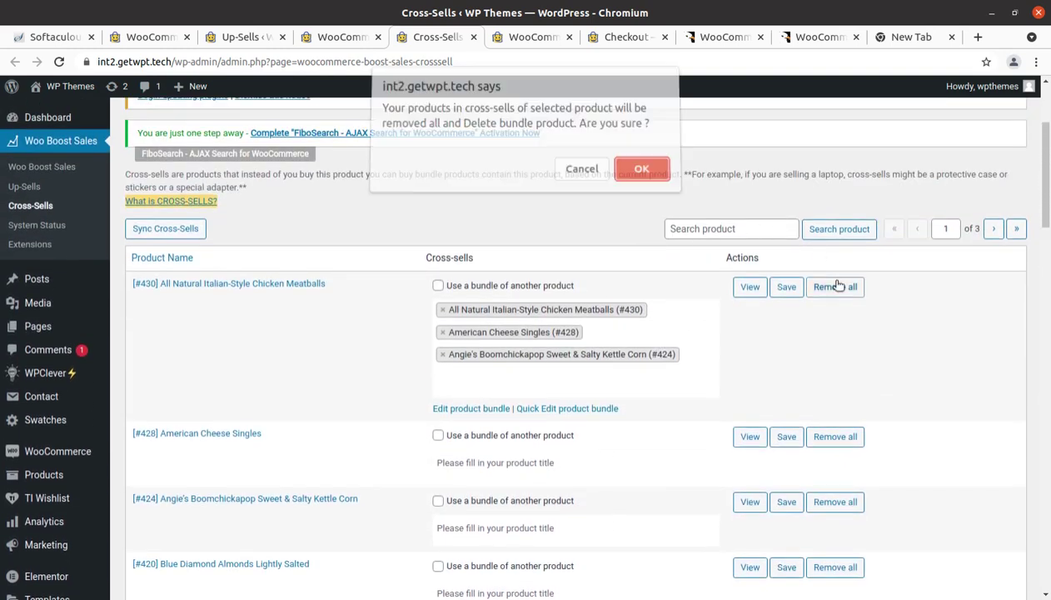
click(654, 171)
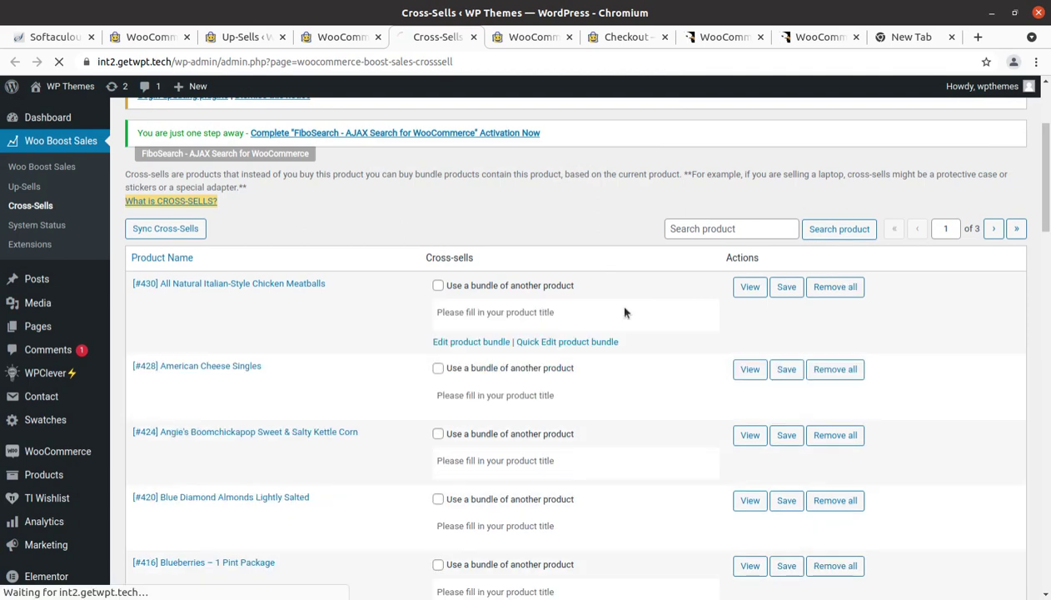
click(471, 313)
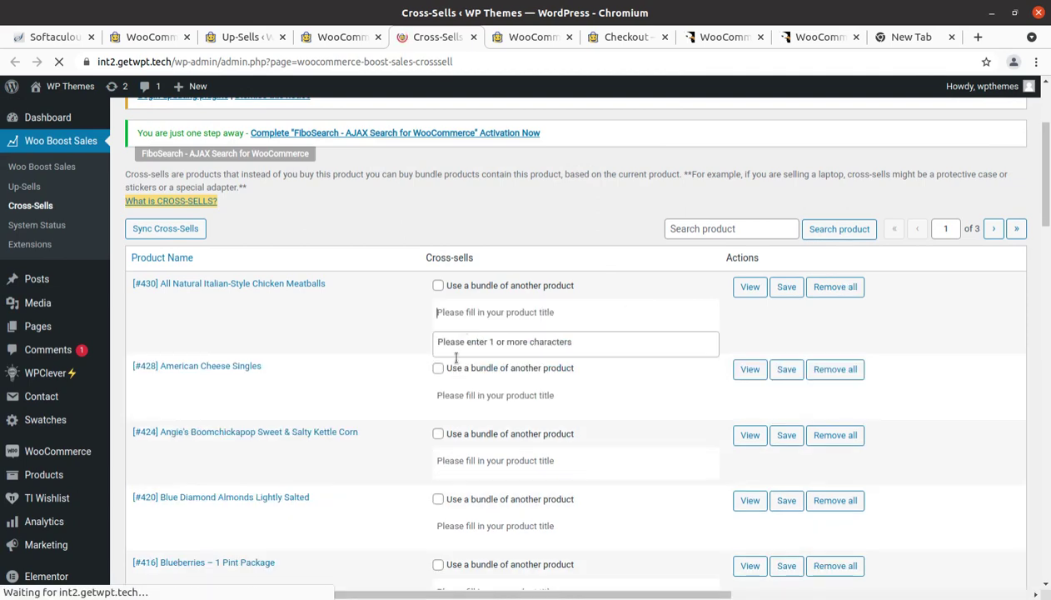
Leave the Cross-Sells list and bring up the General section of the WooCommerce Boost Sales settings.
scroll(325, 310, up, 3)
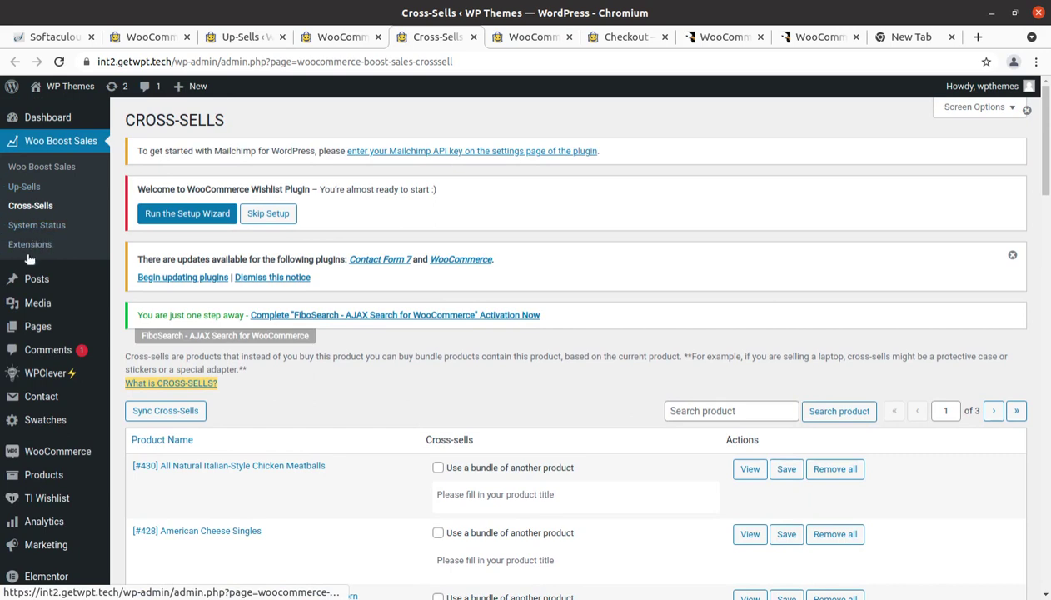
click(48, 146)
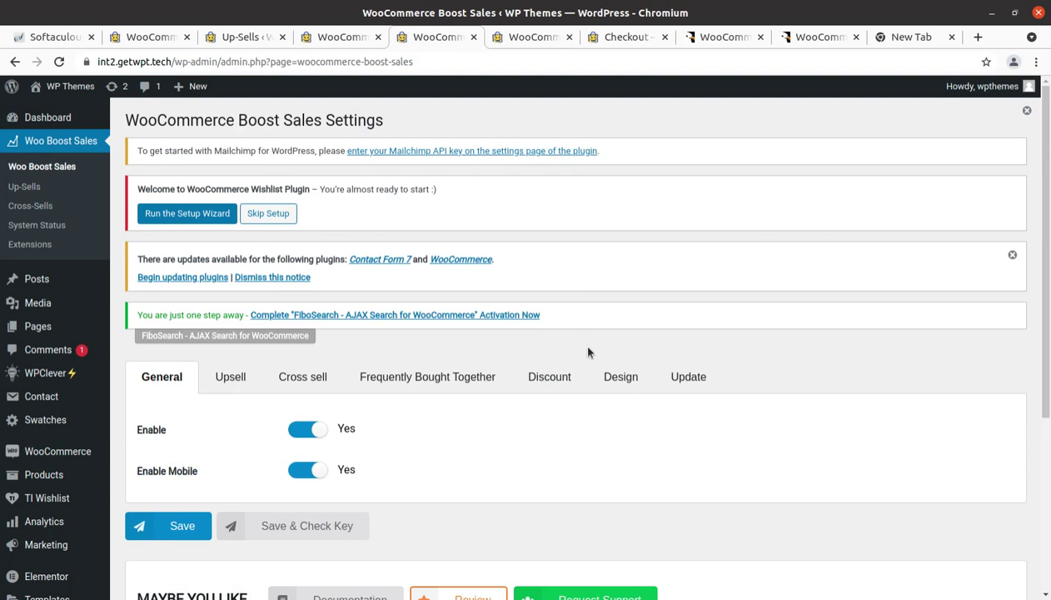
click(58, 125)
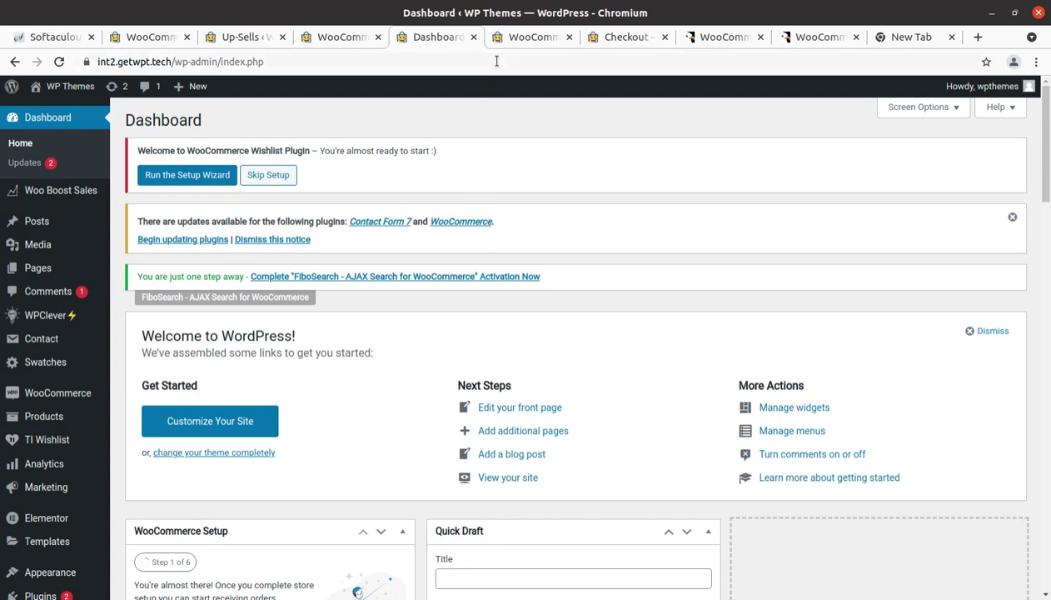
click(534, 38)
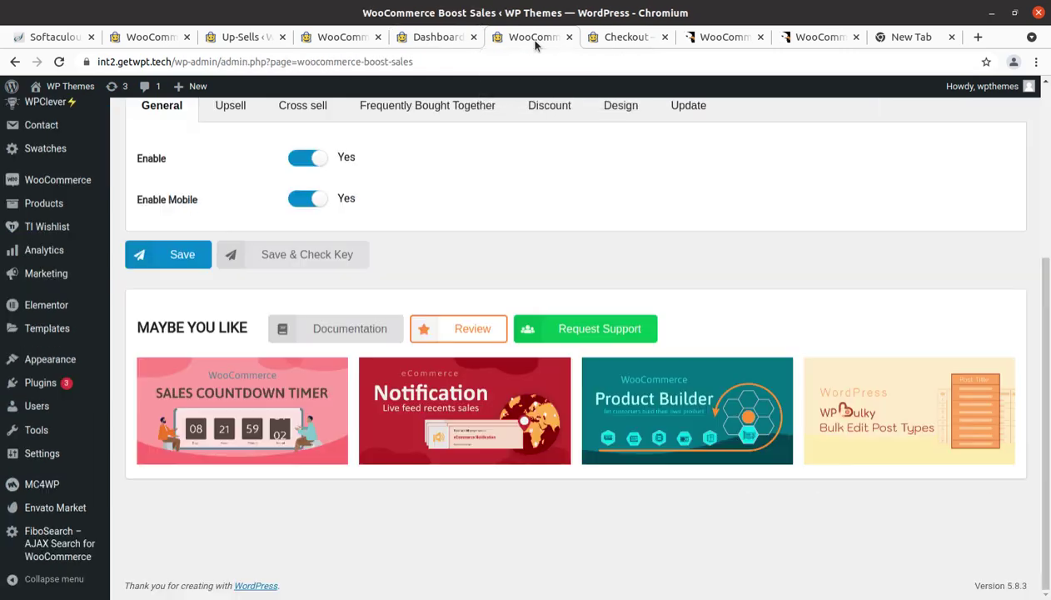
scroll(497, 271, up, 5)
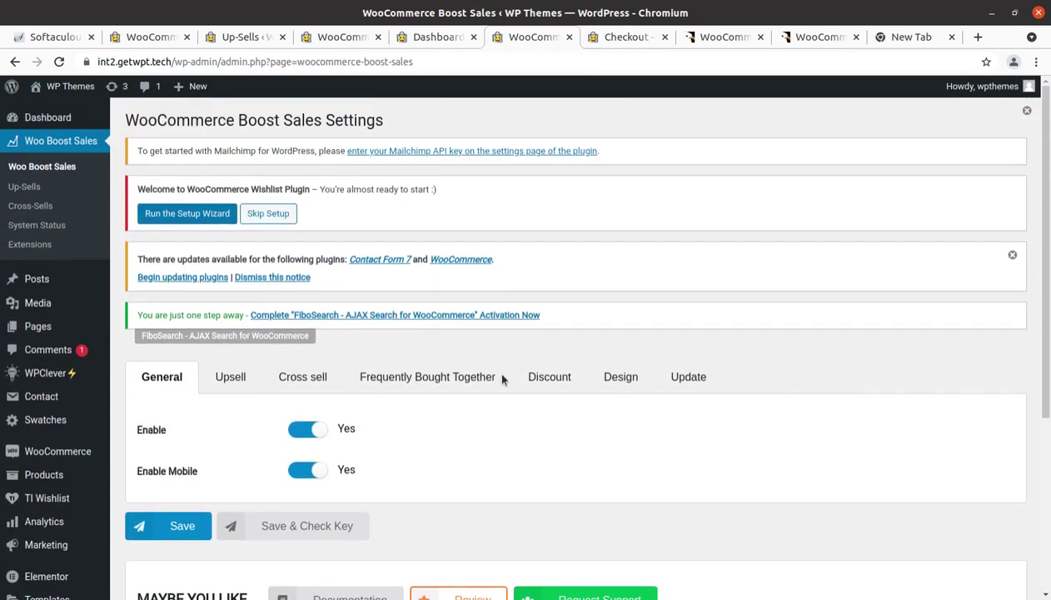